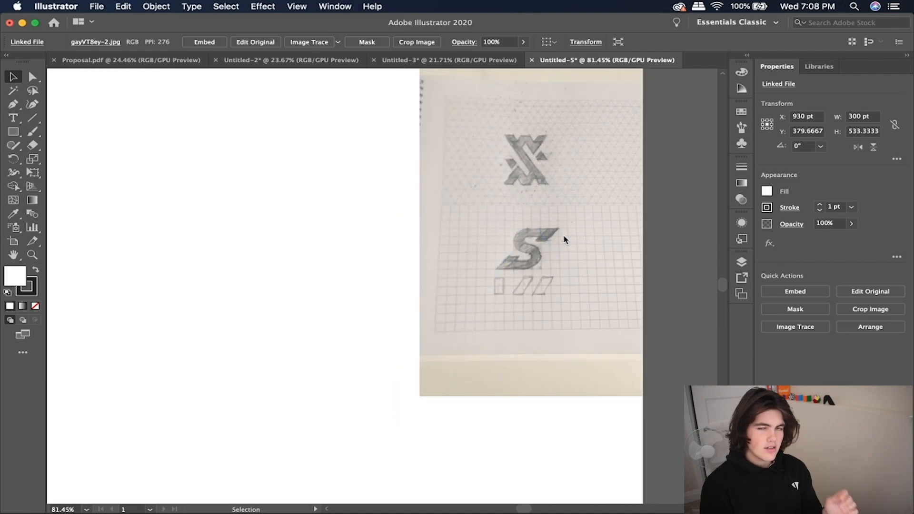
Show the document grid, turn on Snap to Grid, and deselect the placed sketch photo
scroll(279, 134, "down", 3)
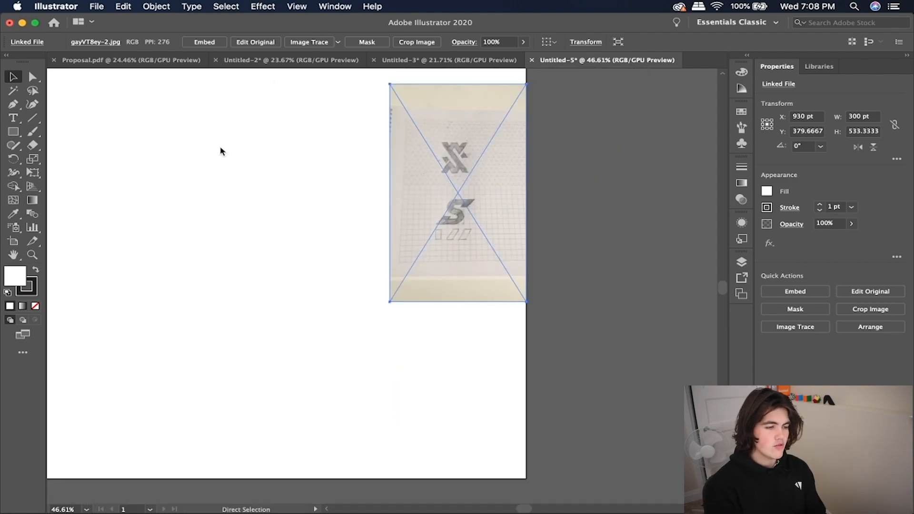
key("super+apostrophe")
key("super+apostrophe")
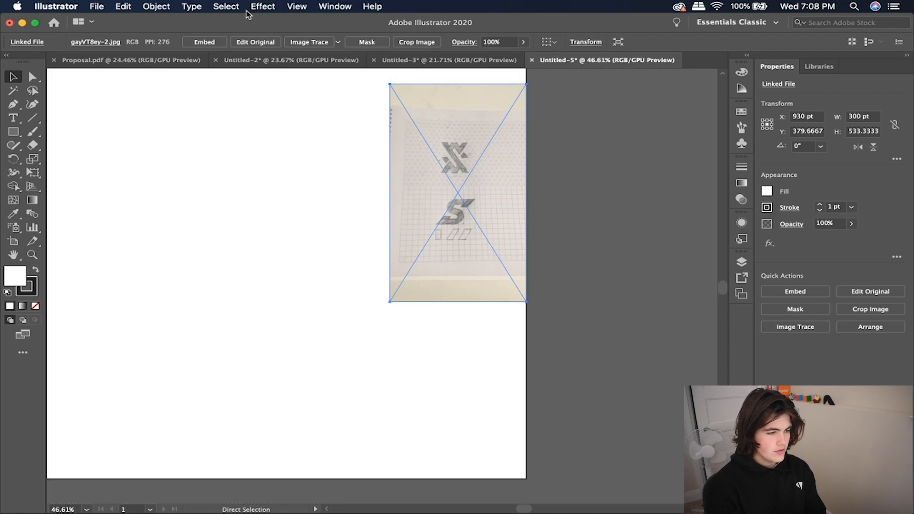
left_click(308, 6)
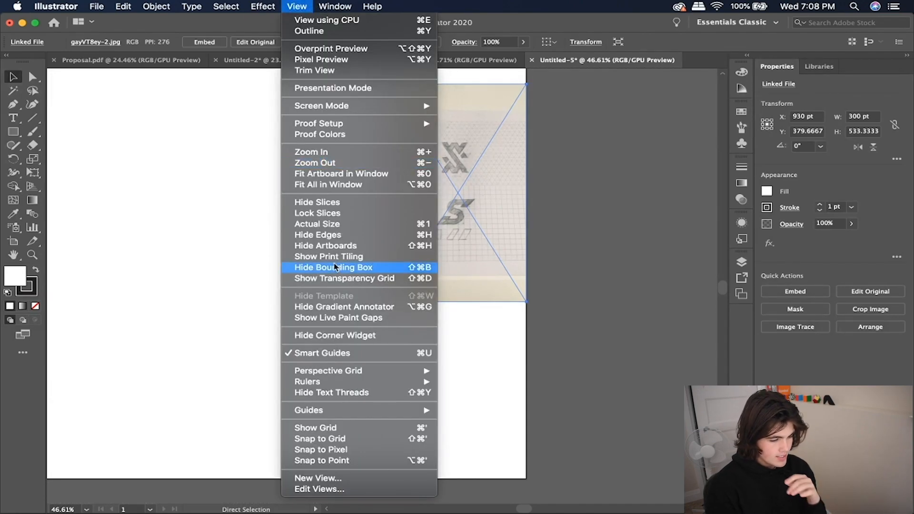
left_click(338, 428)
left_click(297, 6)
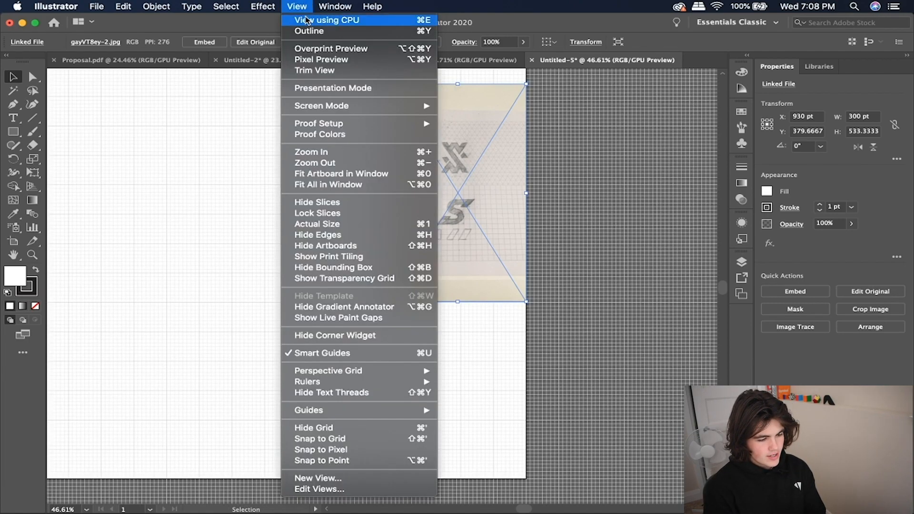
left_click(351, 439)
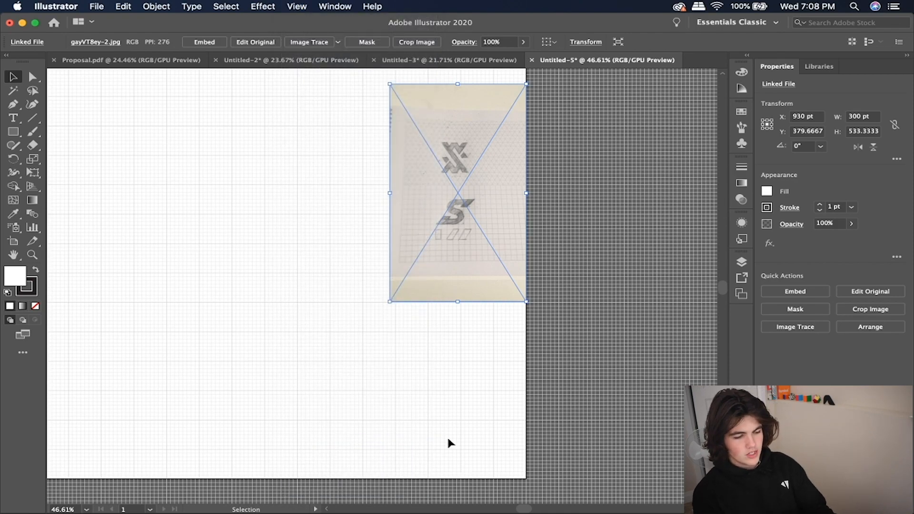
left_click(280, 165)
Draw a 36 × 9 pt rectangle on the grid in the empty artboard area beside the S sketch
scroll(425, 236, "up", 10)
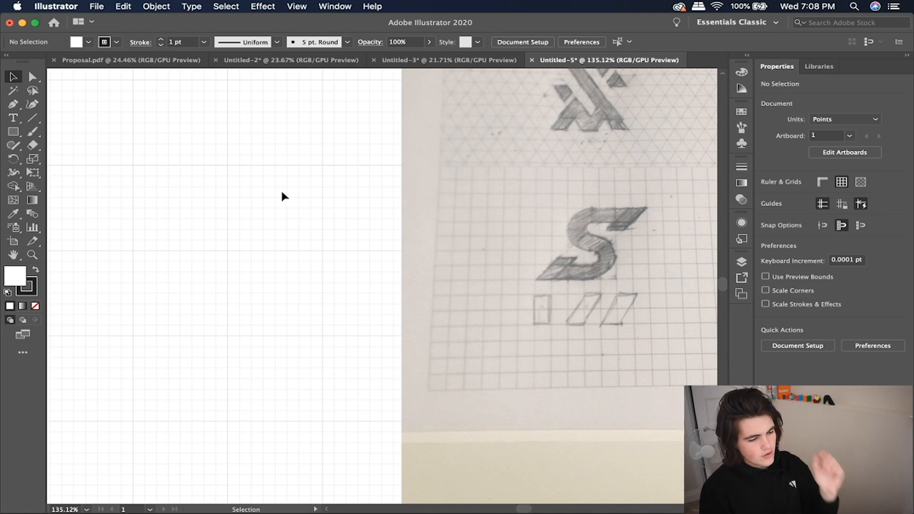
left_click(10, 133)
scroll(331, 155, "up", 2)
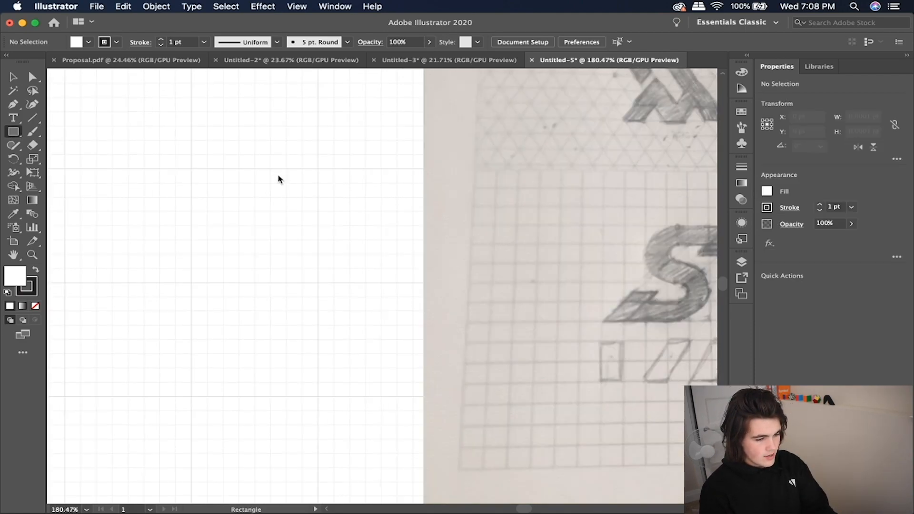
left_click_drag(317, 169, 255, 188)
scroll(393, 239, "right", 5)
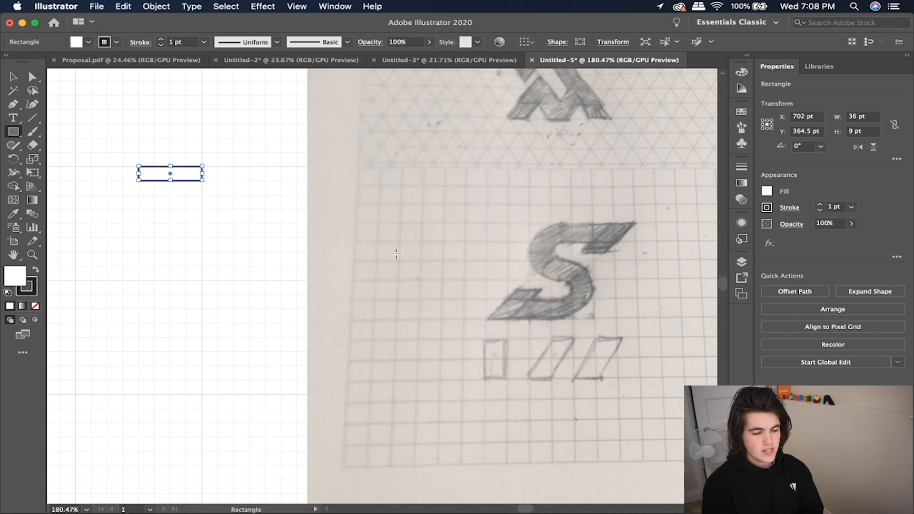
scroll(207, 192, "up", 2)
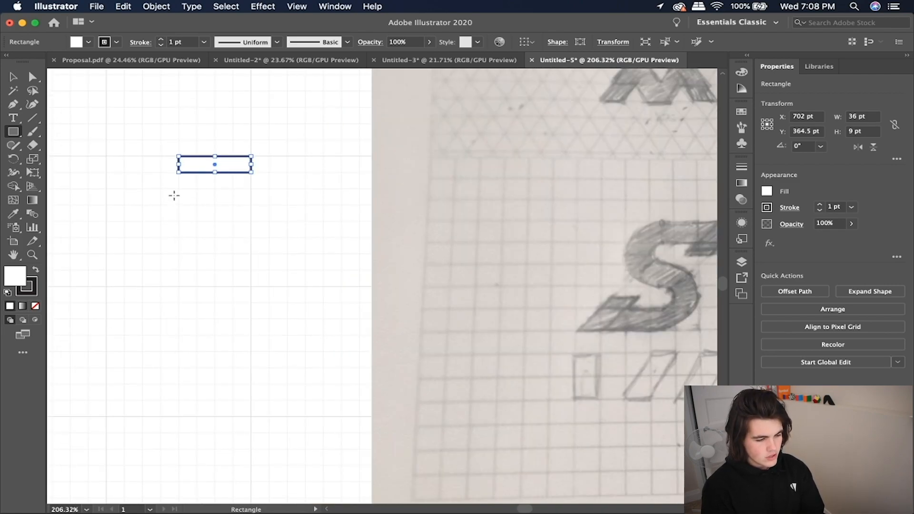
scroll(236, 204, "right", 5)
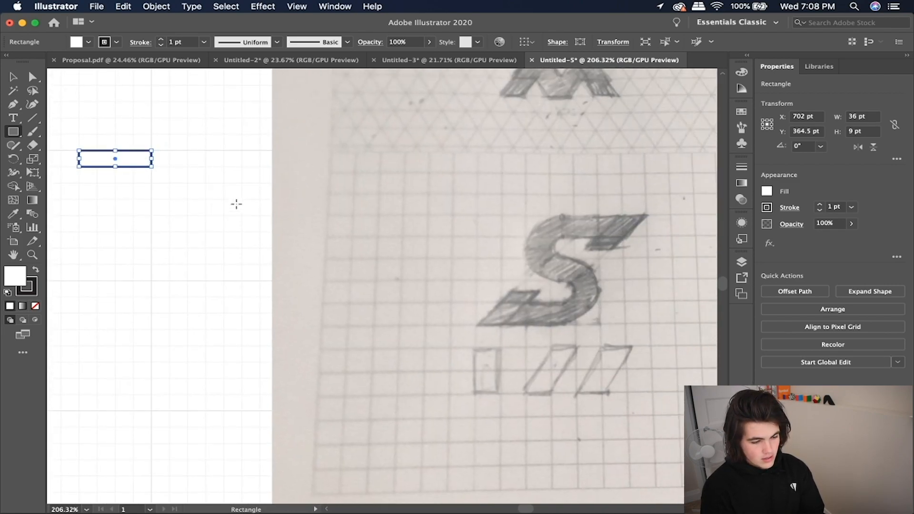
Narrow the rectangle to three grid cells and duplicate it downward twice, making three stacked bars with one-cell gaps
scroll(236, 204, "left", 2)
mouse_move(124, 149)
left_mouse_down()
mouse_move(198, 187)
mouse_move(136, 223)
left_mouse_up()
key("super+shift+a")
Draw a 27 pt circle spanning the upper two bars and a concentric 9 pt circle inside it
left_click_drag(14, 132, 52, 159)
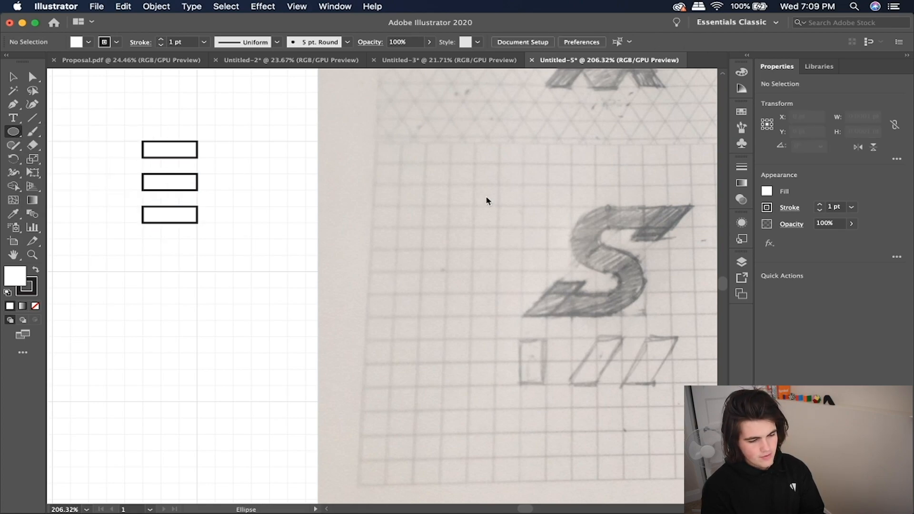
left_click_drag(578, 206, 650, 271)
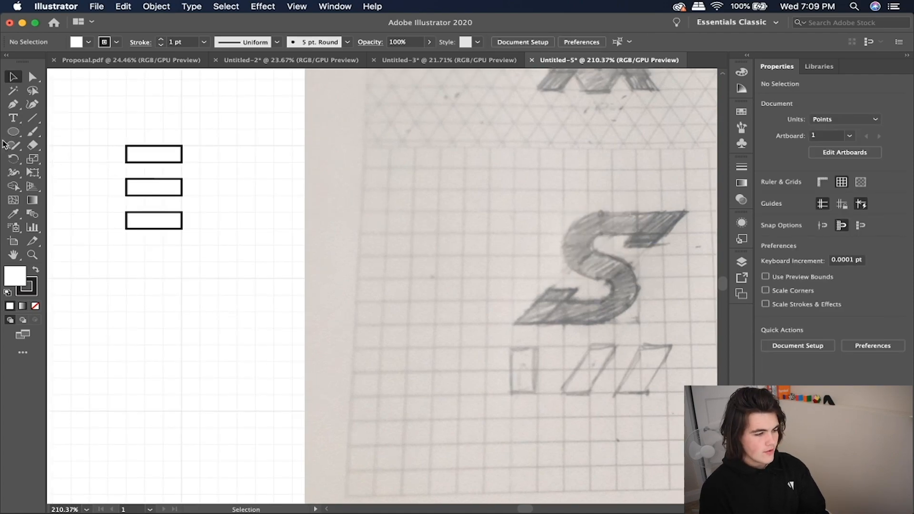
left_click(13, 131)
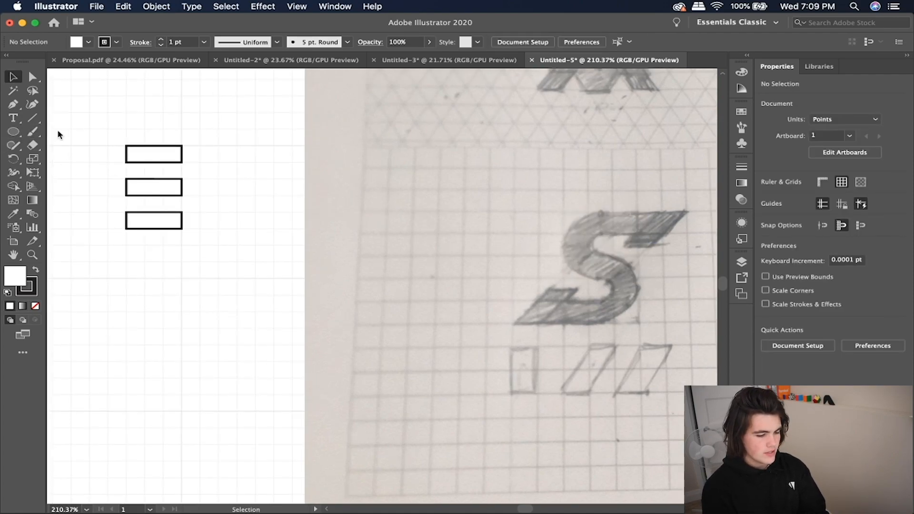
left_click(12, 134)
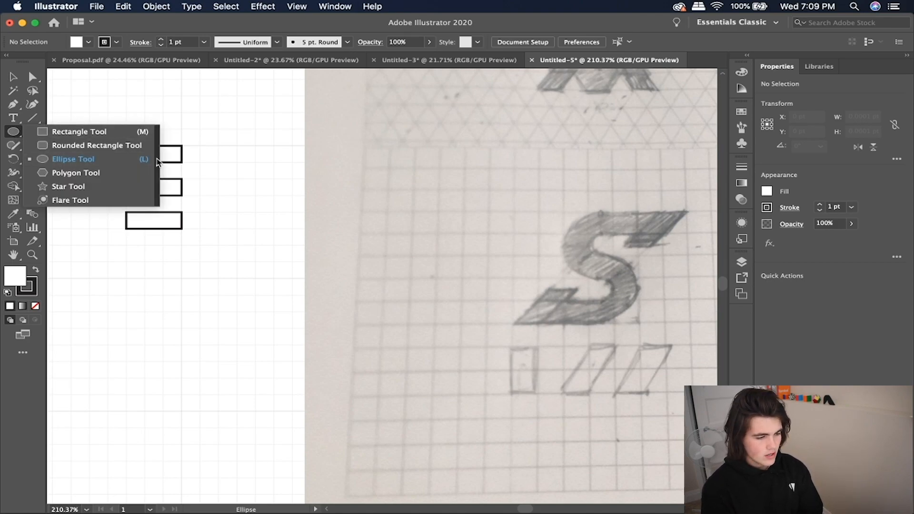
left_click(164, 147)
left_click(39, 143)
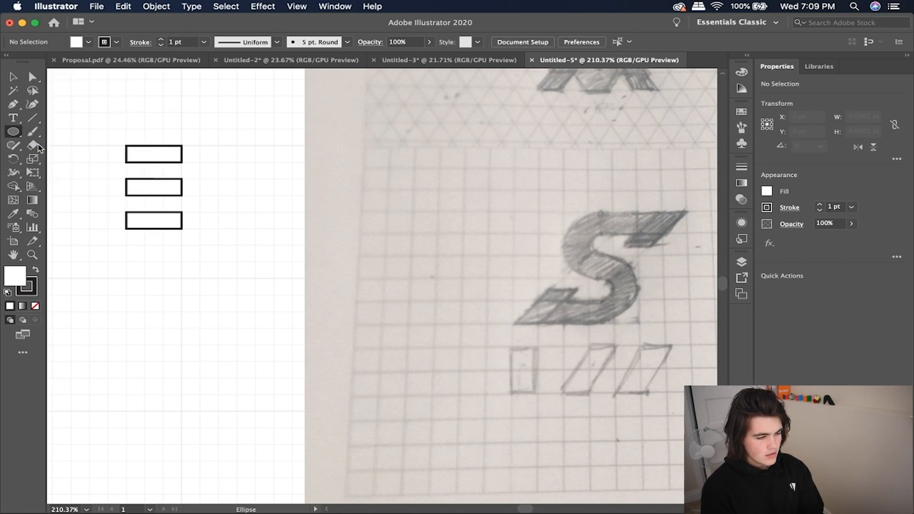
left_click_drag(126, 147, 182, 196)
scroll(142, 168, "up", 3)
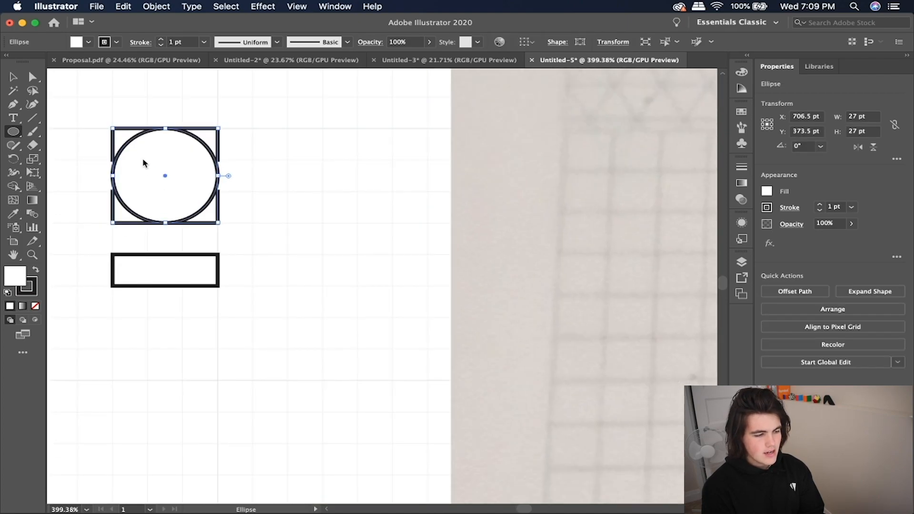
left_click_drag(170, 176, 183, 191)
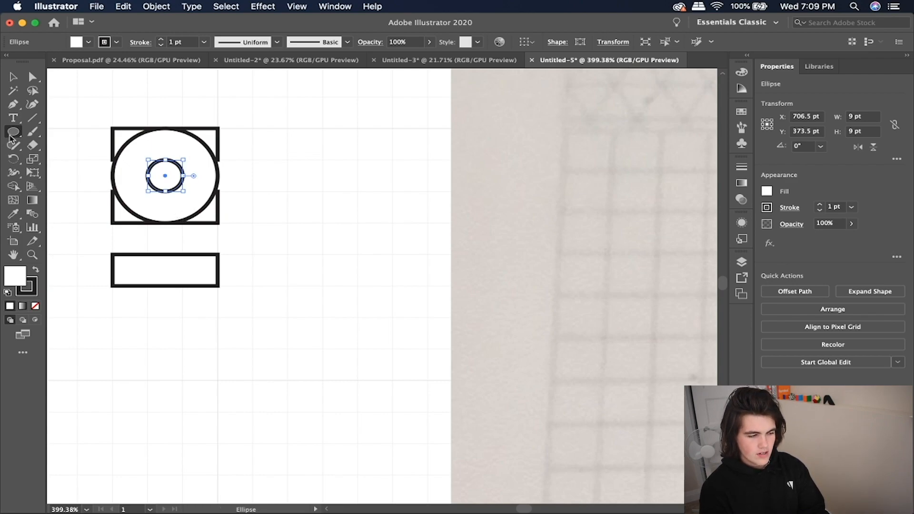
Select both circles and cut the inner one out of the outer one with the Shape Builder tool
left_click(172, 198, "shift+super")
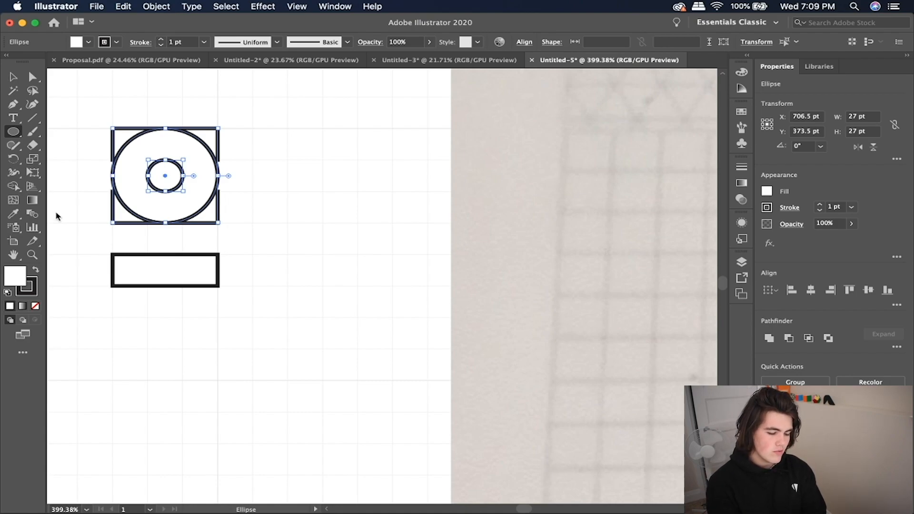
key("shift+m")
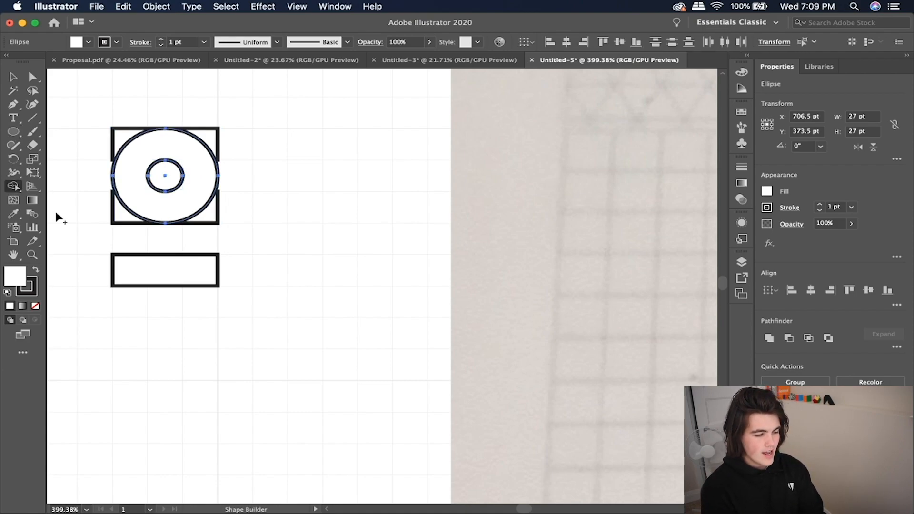
left_click(164, 185, "alt")
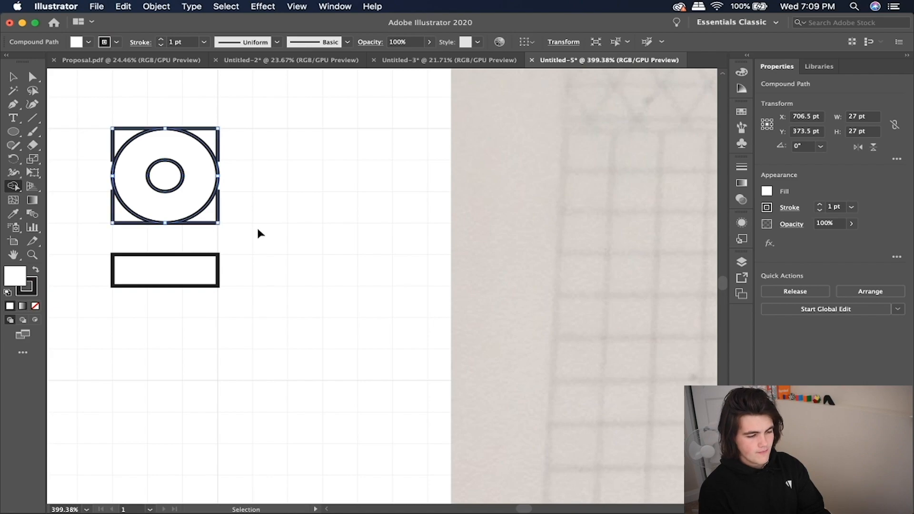
Use Shape Builder on the ring and upper two bars to remove the outer left corners and the ring section between the bars' right ends
left_click_drag(254, 243, 82, 99)
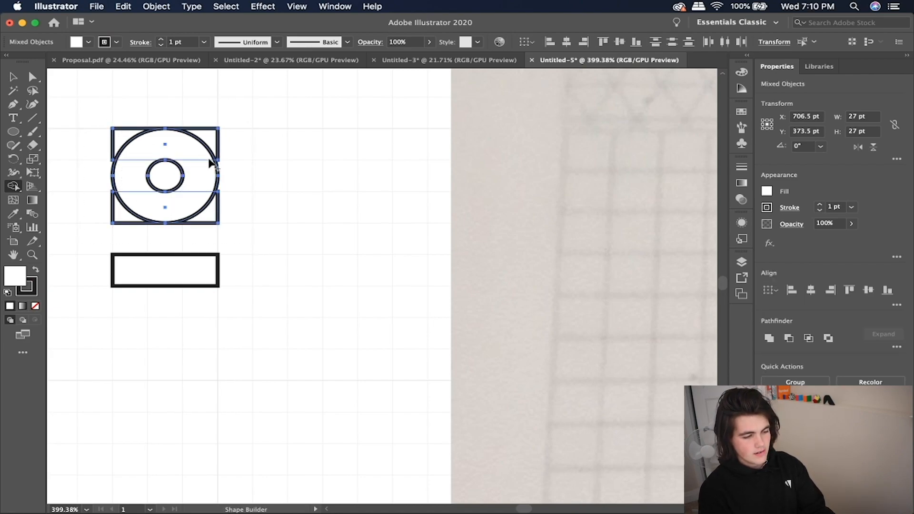
left_click(119, 143, "alt")
left_click(119, 217, "alt")
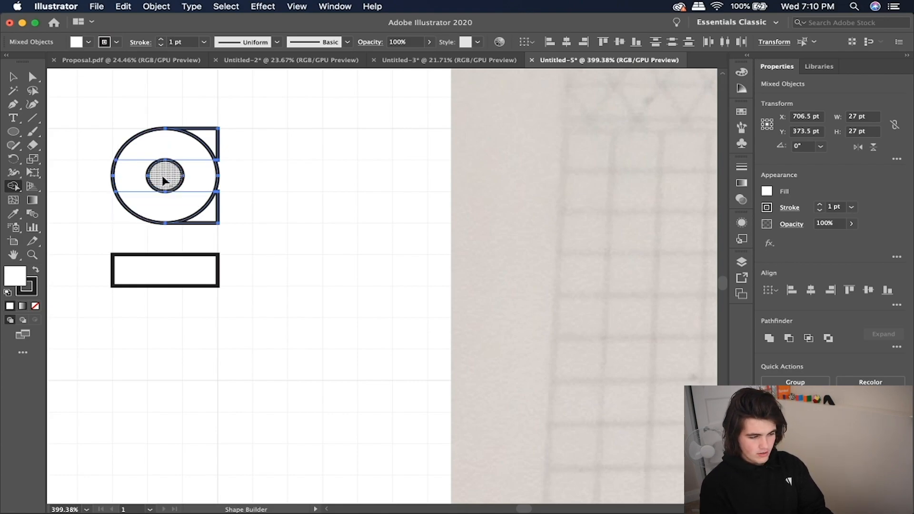
left_click_drag(223, 180, 230, 180)
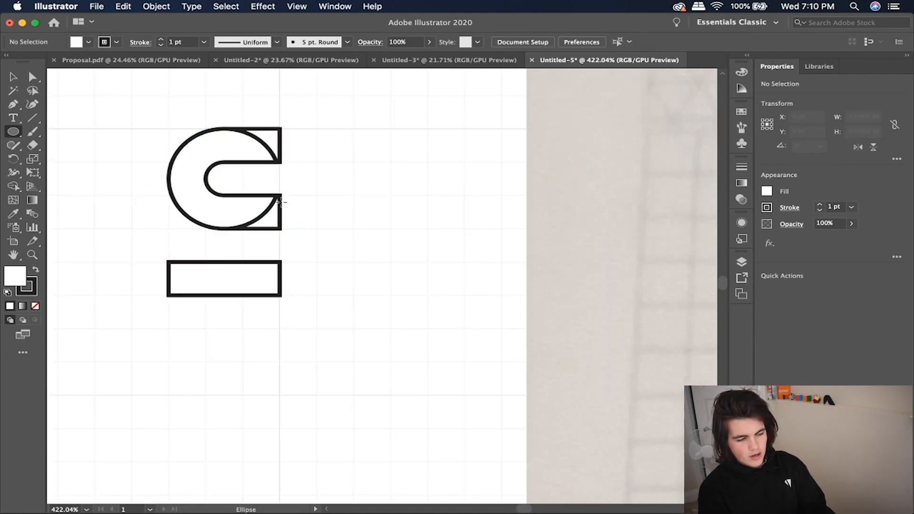
Draw a 27 pt circle spanning the middle and lower bars with a concentric 9 pt circle inside it
left_click_drag(281, 195, 169, 295)
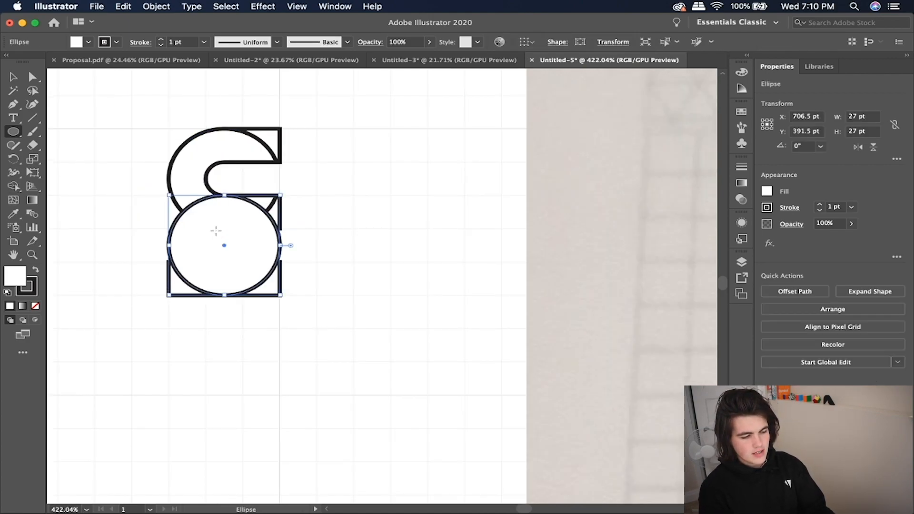
left_click_drag(244, 256, 244, 260)
left_click_drag(308, 231, 218, 249)
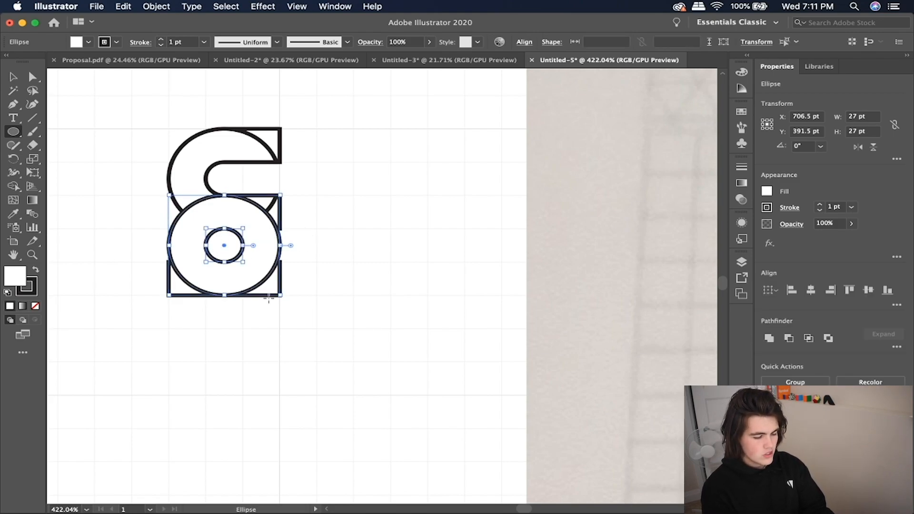
Remove the lower curve's excess right corners, inner circle and left ring section with Shape Builder to form an S
key("shift+m")
key("super+a")
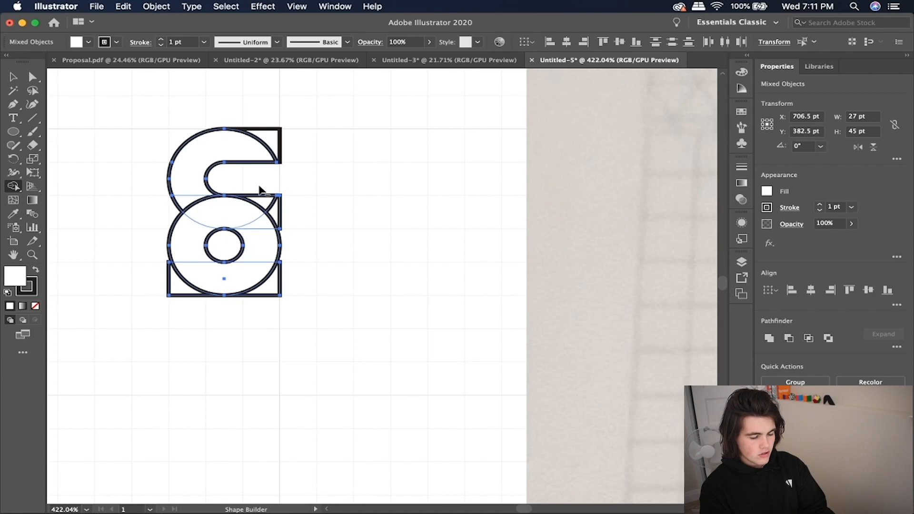
left_click_drag(261, 190, 287, 225)
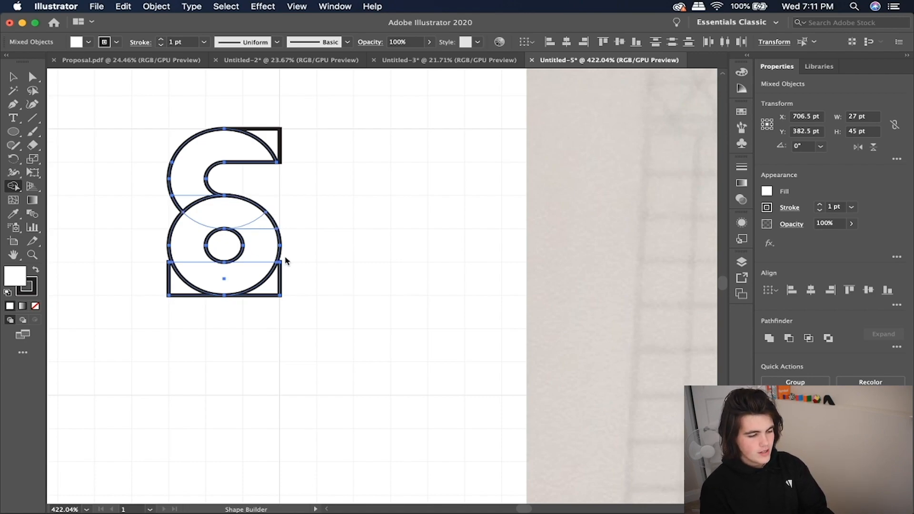
left_click_drag(281, 274, 252, 306)
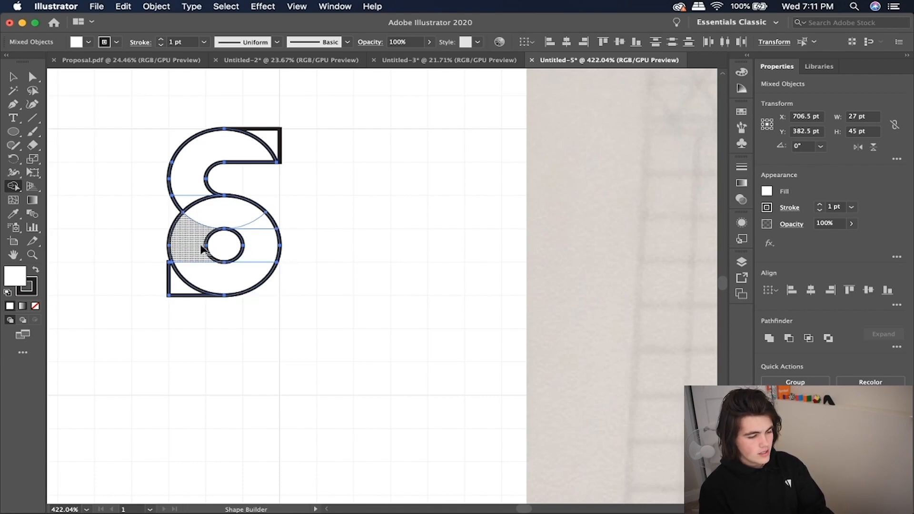
left_click_drag(189, 238, 168, 235)
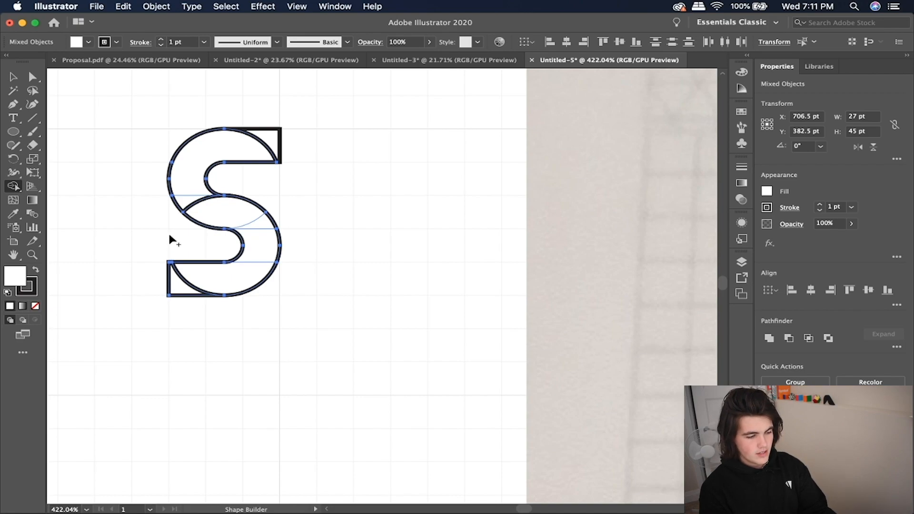
Examine the S outline at different magnifications and compare its proportions with the pencil S sketch
scroll(168, 233, "down", 5)
scroll(170, 238, "up", 5)
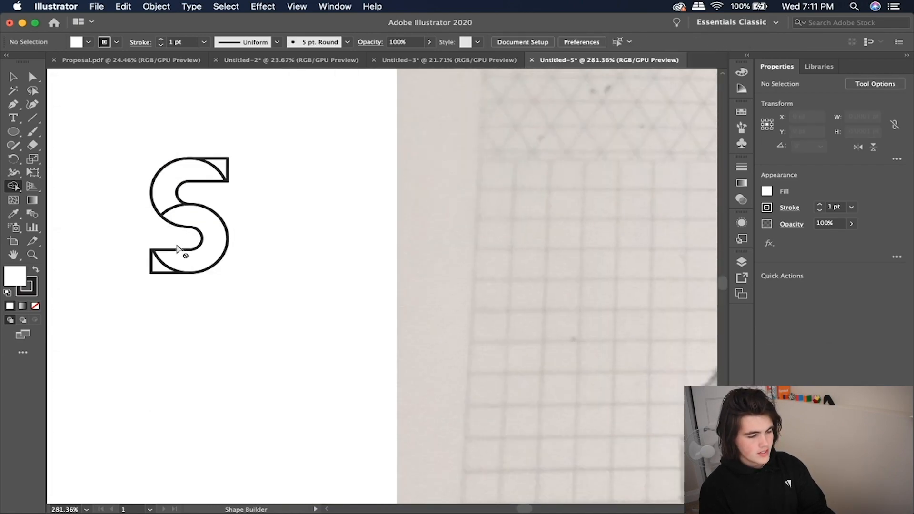
scroll(177, 246, "down", 3)
scroll(176, 247, "up", 4)
scroll(420, 305, "right", 5)
scroll(433, 310, "down", 4)
scroll(433, 310, "left", 2)
scroll(247, 267, "up", 5)
scroll(214, 261, "left", 2)
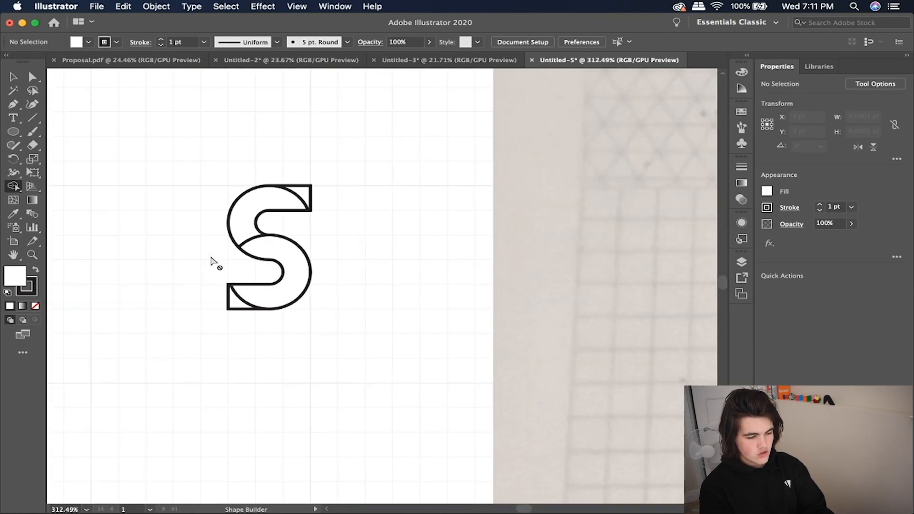
scroll(212, 260, "down", 2)
scroll(212, 260, "down", 2)
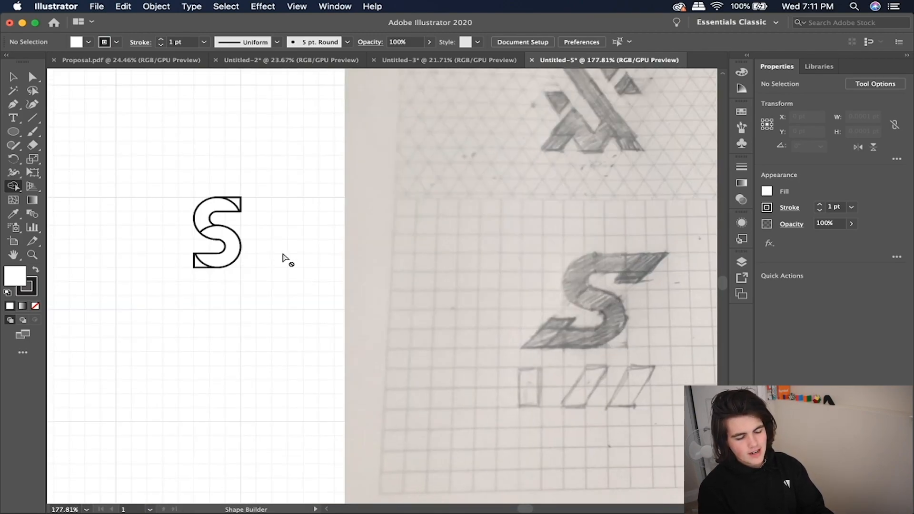
scroll(314, 259, "right", 1)
scroll(323, 262, "up", 1)
scroll(320, 260, "down", 2)
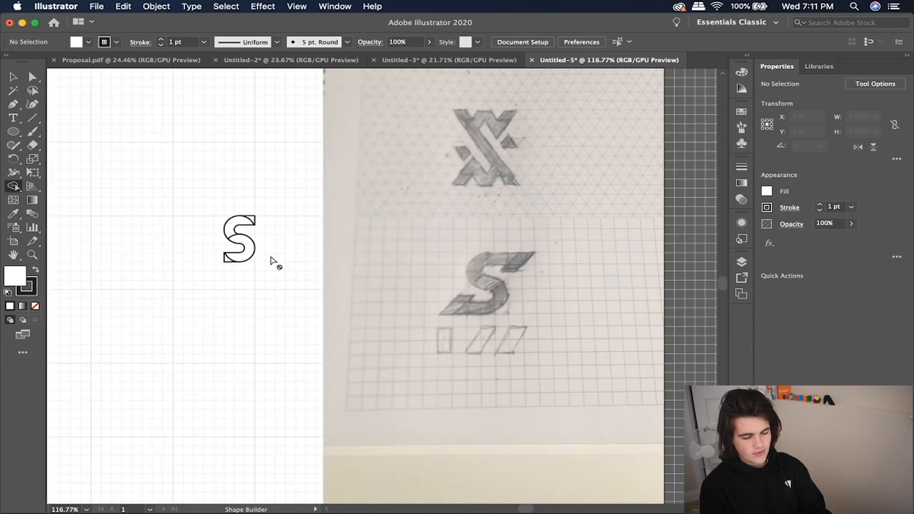
scroll(260, 259, "up", 4)
scroll(247, 256, "down", 3)
scroll(246, 255, "down", 1)
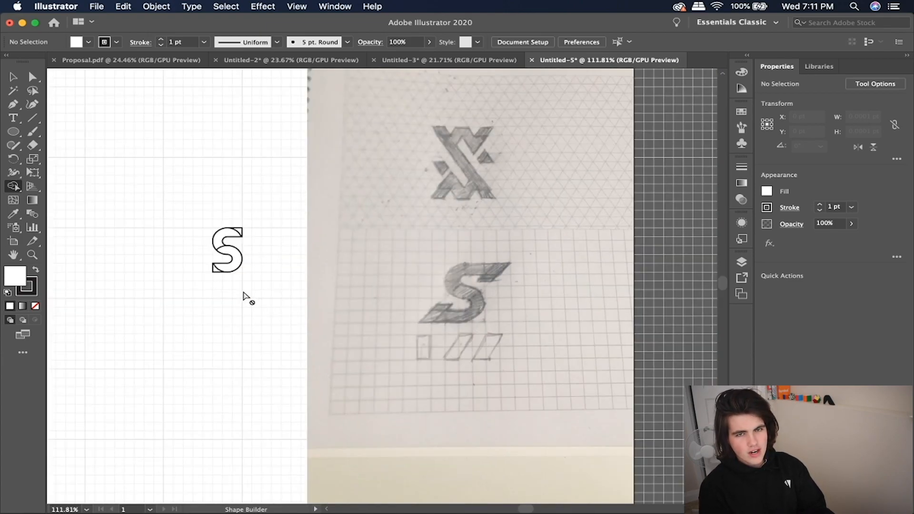
scroll(203, 292, "up", 4)
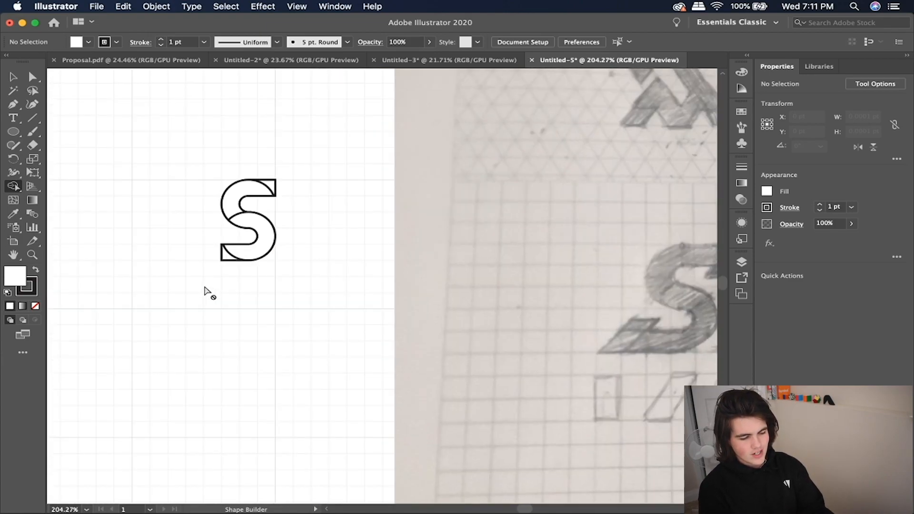
scroll(276, 255, "down", 1)
left_click_drag(10, 131, 40, 135)
scroll(472, 250, "right", 3)
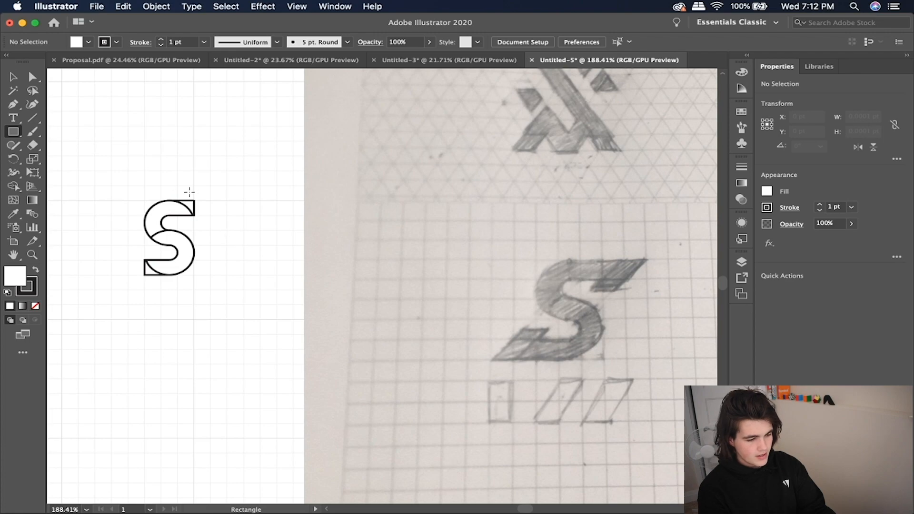
left_click_drag(210, 199, 265, 213)
scroll(266, 210, "up", 3)
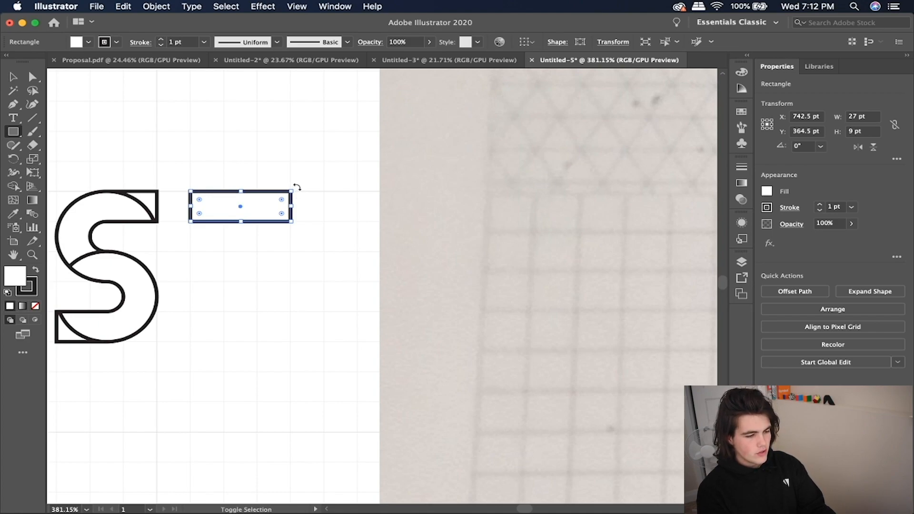
key("Delete")
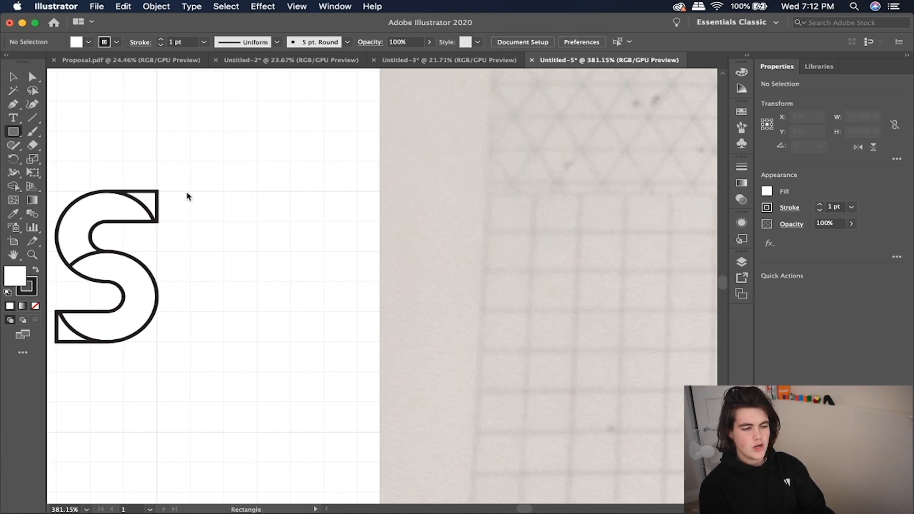
Draw a 36 by 9 pt rectangle beside the S's upper bar and rotate it to a 45° upward slant
left_click_drag(191, 191, 325, 222)
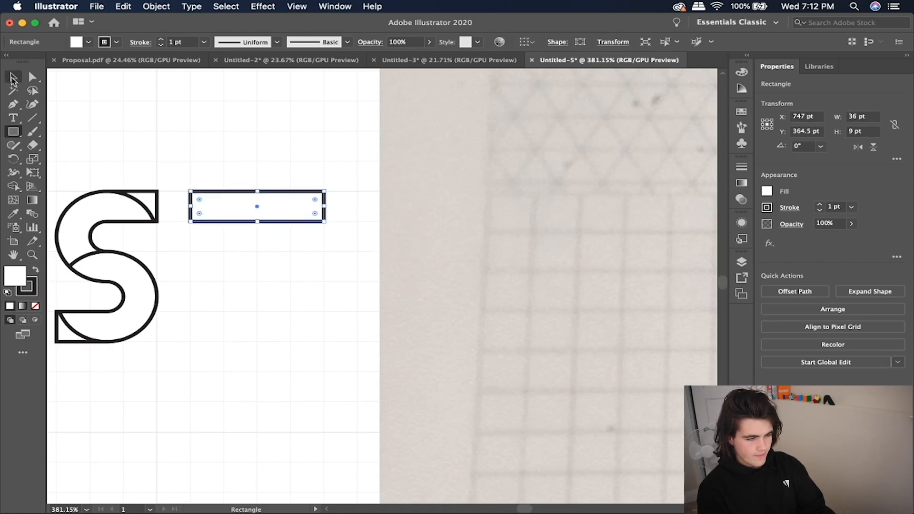
left_click(13, 77)
scroll(333, 194, "down", 3)
scroll(333, 190, "up", 1)
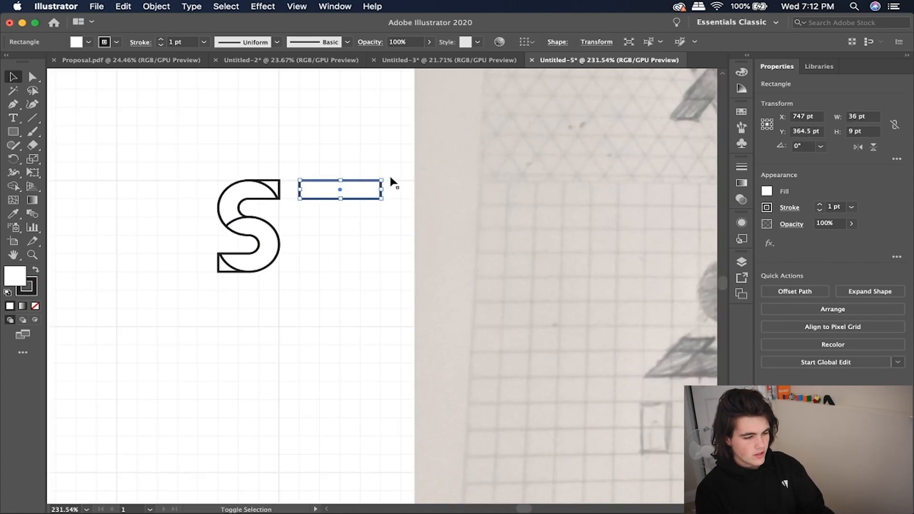
left_click_drag(388, 177, 365, 144)
key("super+z")
left_click_drag(385, 179, 370, 149)
Draw a 45 by 18 pt rectangle over the slanted bar's upper end and cut that end off flat with Shape Builder
scroll(324, 214, "up", 2)
key("m")
left_click_drag(332, 210, 479, 156)
scroll(414, 214, "up", 2)
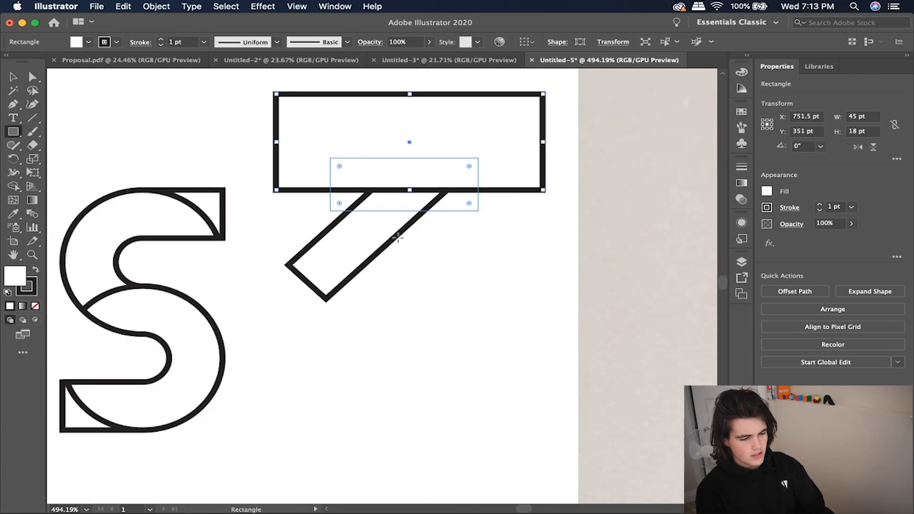
scroll(399, 236, "up", 1)
left_click(411, 197, "shift+super")
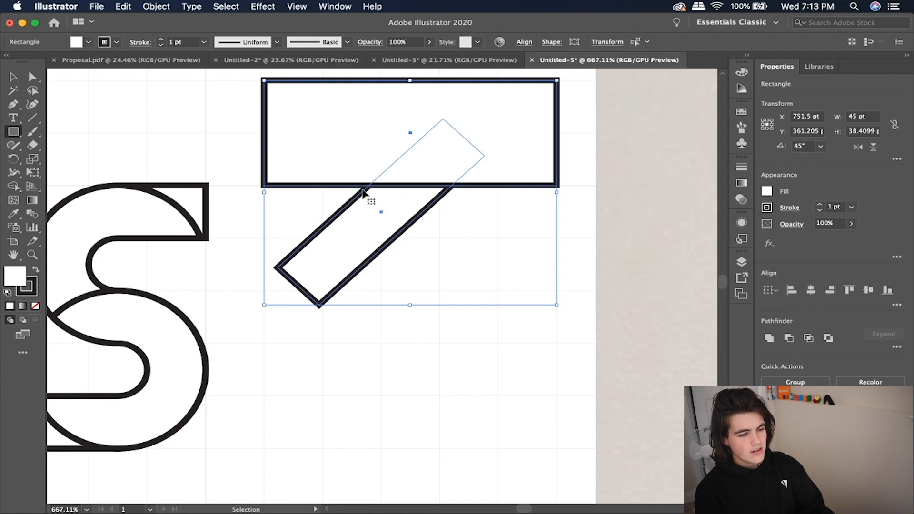
key("shift+m")
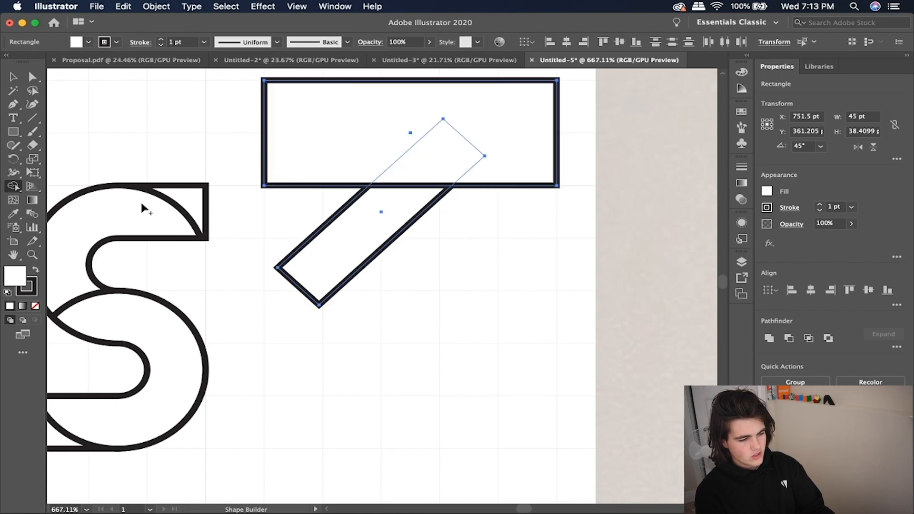
left_click_drag(402, 180, 386, 140)
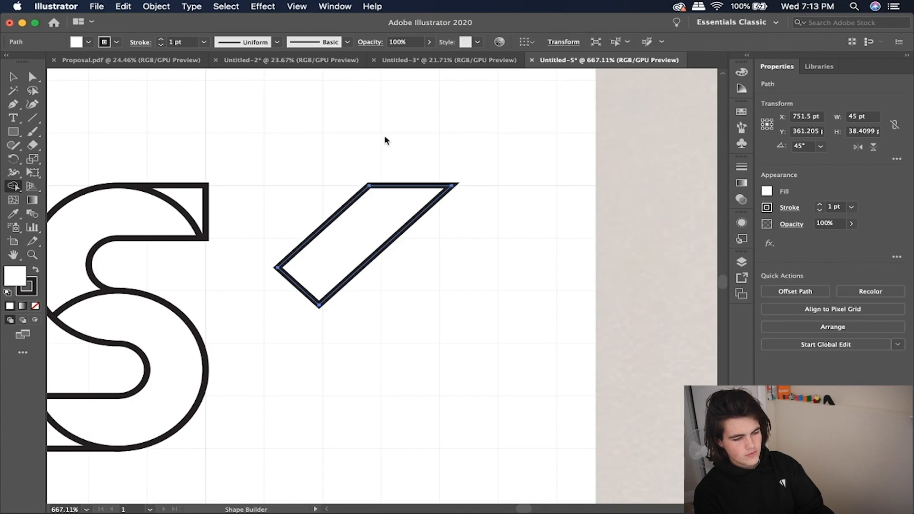
Gauge the pencil S against the grid by drawing 9 pt trial squares beside it, and undo them
scroll(427, 224, "down", 5)
scroll(426, 224, "left", 3)
scroll(429, 224, "up", 3)
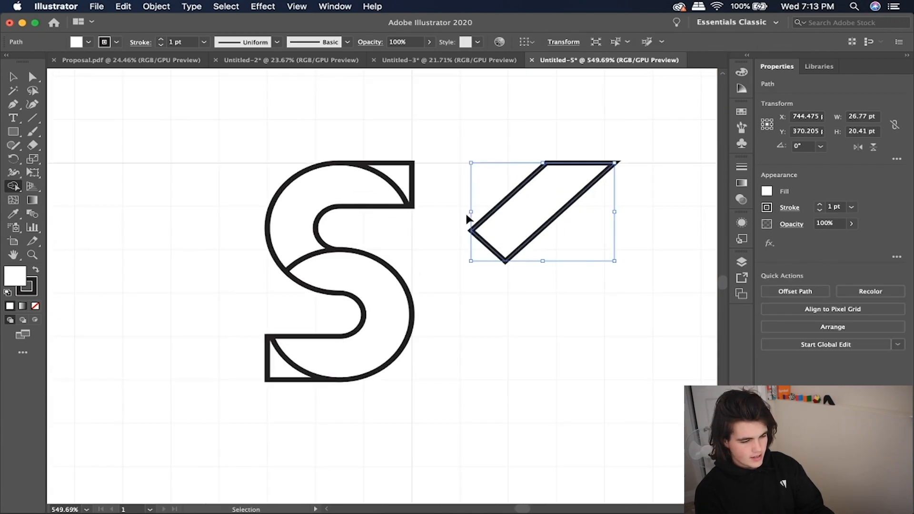
scroll(529, 204, "down", 5)
key("m")
mouse_move(566, 329)
left_mouse_down()
mouse_move(586, 346)
mouse_move(594, 339)
mouse_move(586, 347)
left_mouse_up()
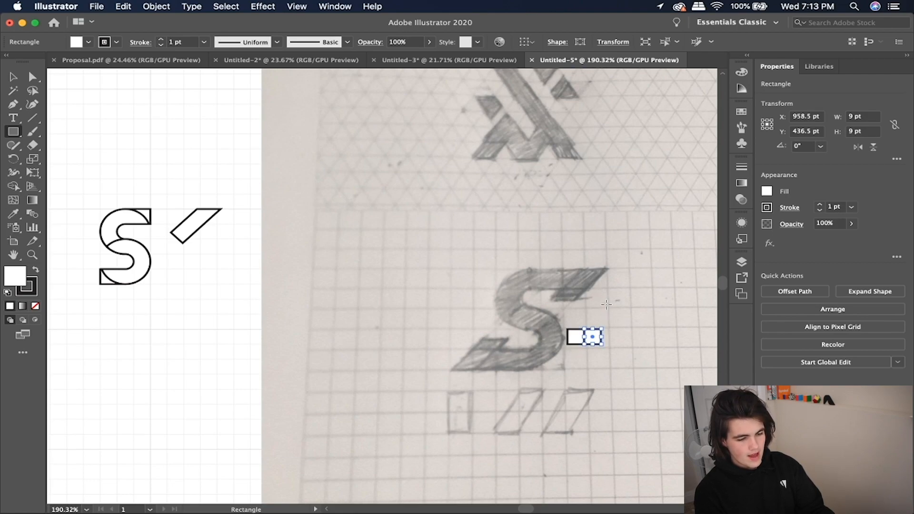
key("super+z")
key("super+z")
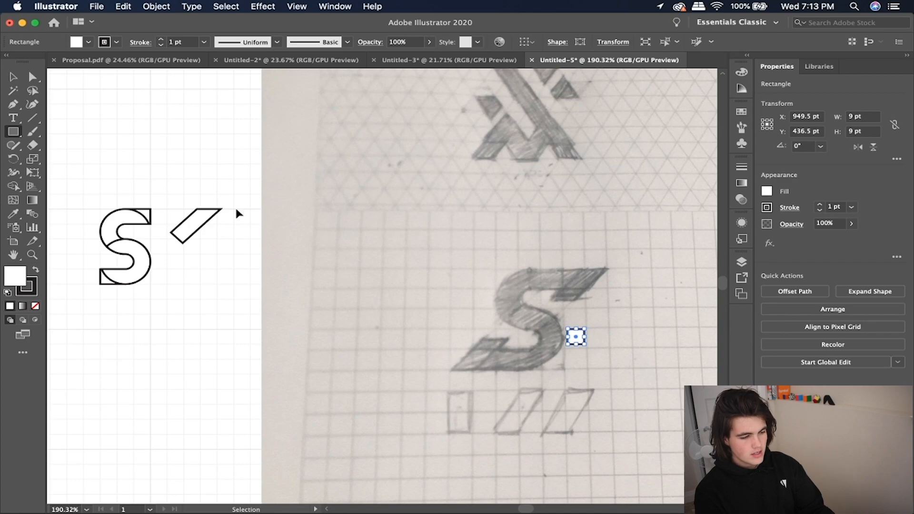
Move the slanted bar onto the right end of the S's upper bar, with its flat end level with the bar's upper edge
left_click(11, 76)
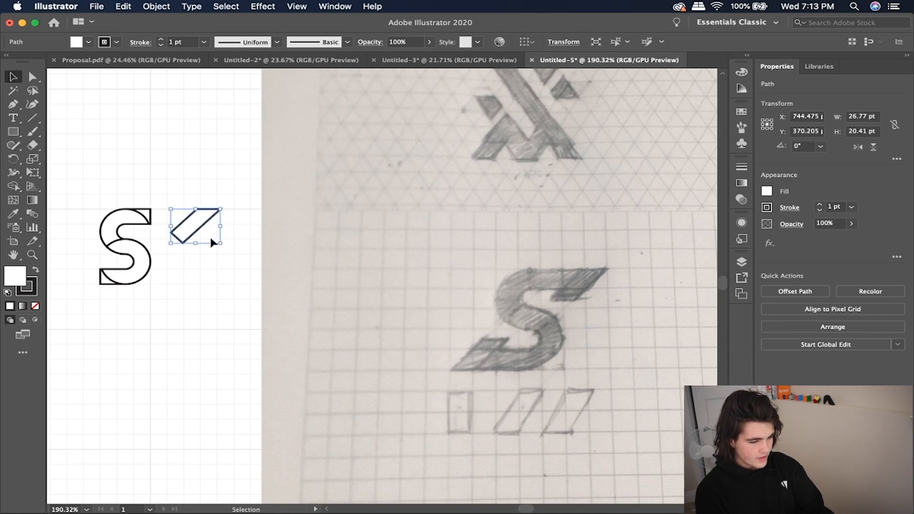
left_click_drag(201, 226, 164, 227)
scroll(167, 220, "up", 8)
mouse_move(288, 257)
left_mouse_down()
mouse_move(310, 258)
mouse_move(289, 257)
left_mouse_up()
key("a")
left_click(182, 275)
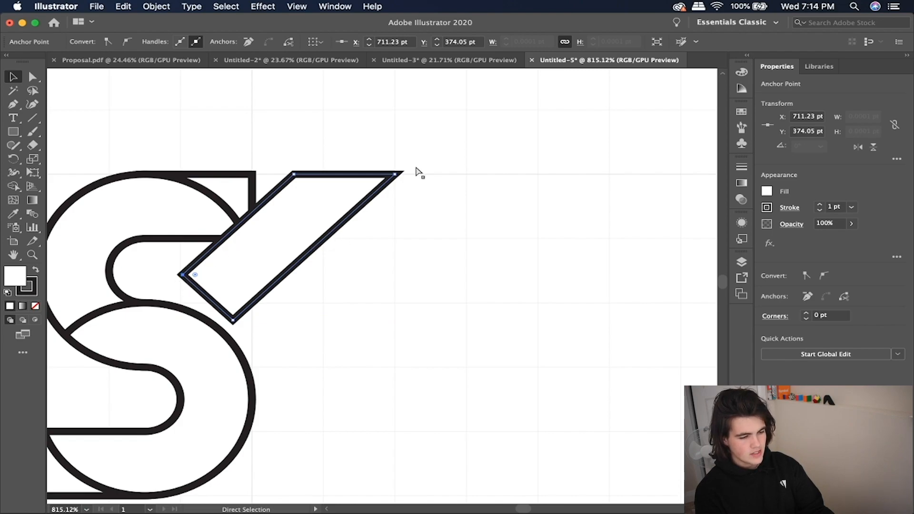
left_click(394, 175)
key("v")
left_click_drag(329, 223, 306, 233)
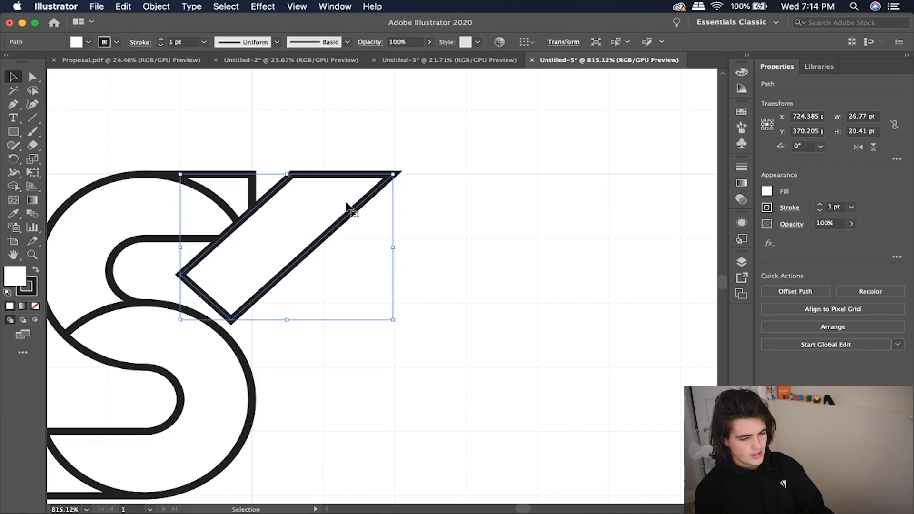
Shift the slanted bar horizontally so its upper right tip sits on the grid line 18 pt past the S's right edge
scroll(354, 193, "down", 1)
key("Left")
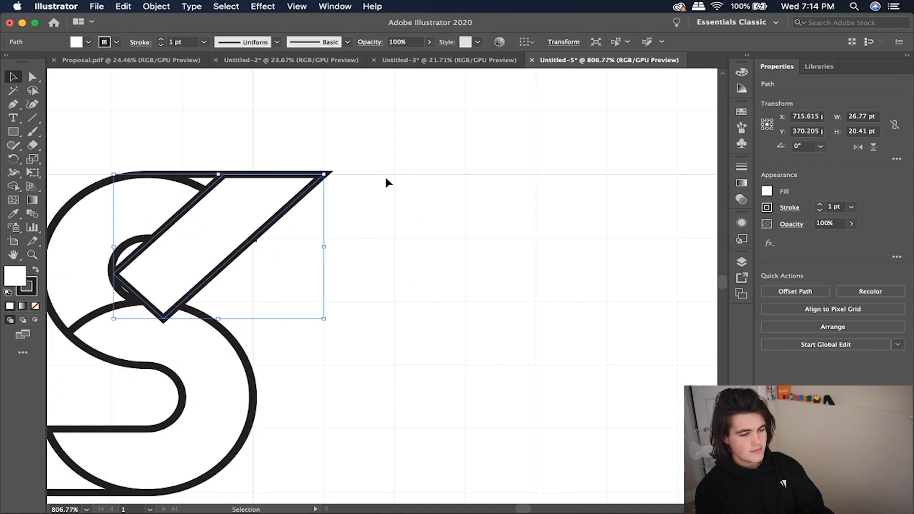
scroll(387, 177, "up", 5)
left_click_drag(305, 214, 354, 203)
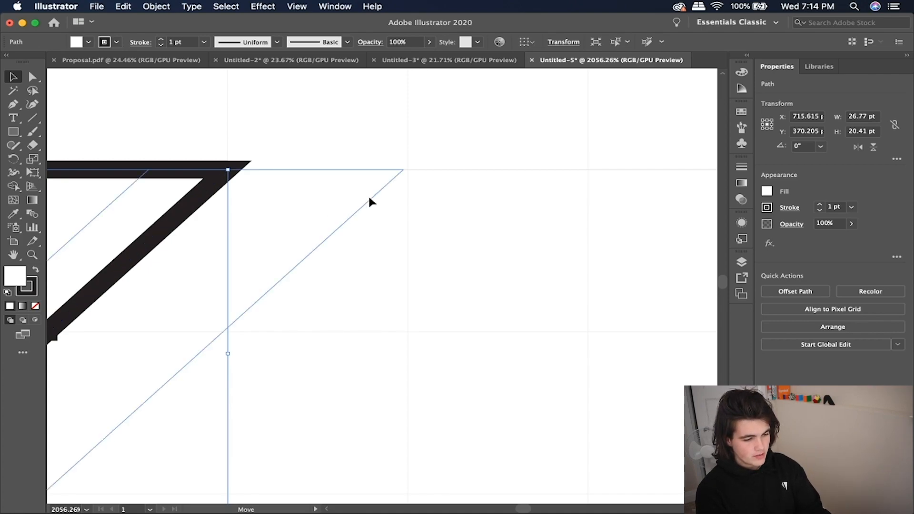
left_click_drag(386, 196, 408, 195)
scroll(409, 165, "down", 8)
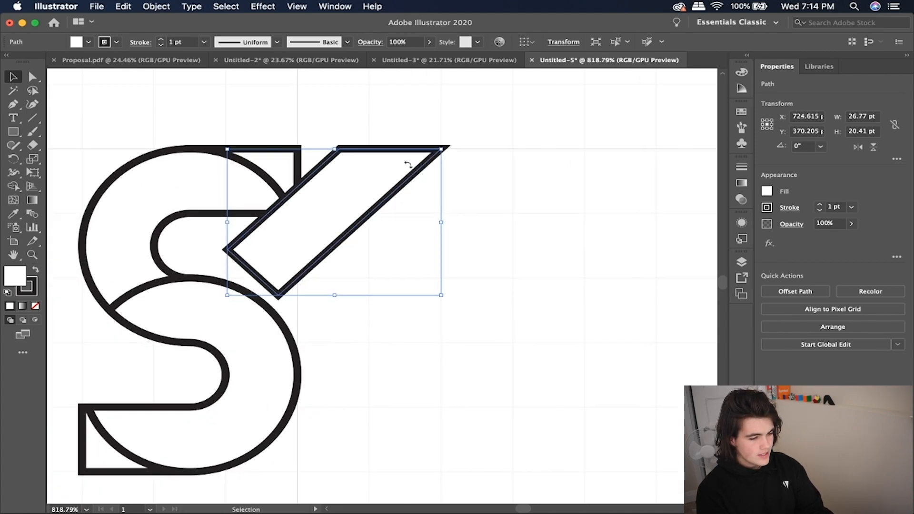
Check the upper tip's proportions on the pencil S with a trial rectangle, and undo it
key("m")
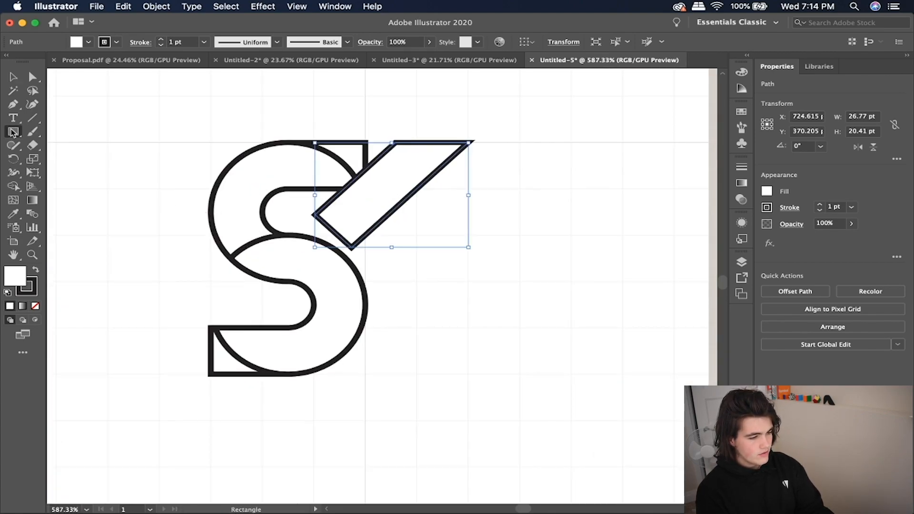
scroll(307, 208, "down", 5)
scroll(308, 210, "down", 2)
scroll(332, 217, "up", 4)
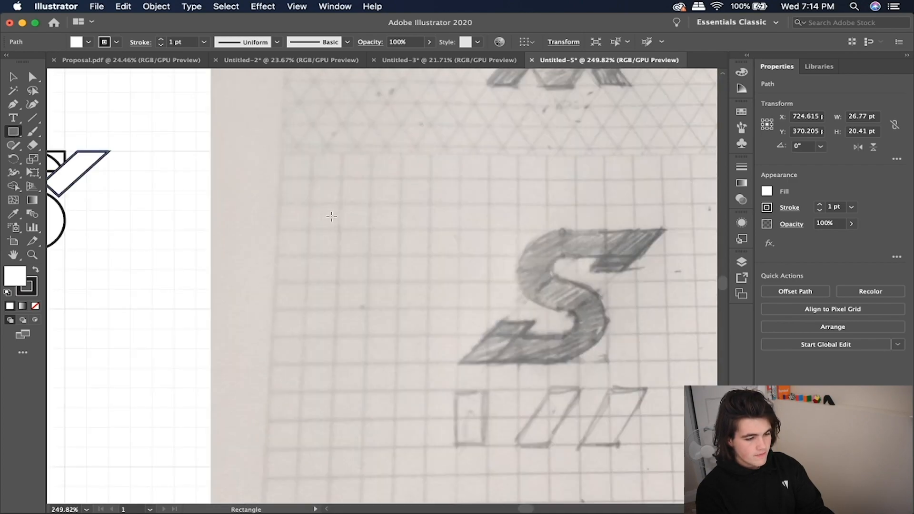
mouse_move(546, 270)
left_mouse_down()
mouse_move(621, 296)
mouse_move(635, 289)
left_mouse_up()
key("v")
key("super+z")
scroll(562, 279, "left", 2)
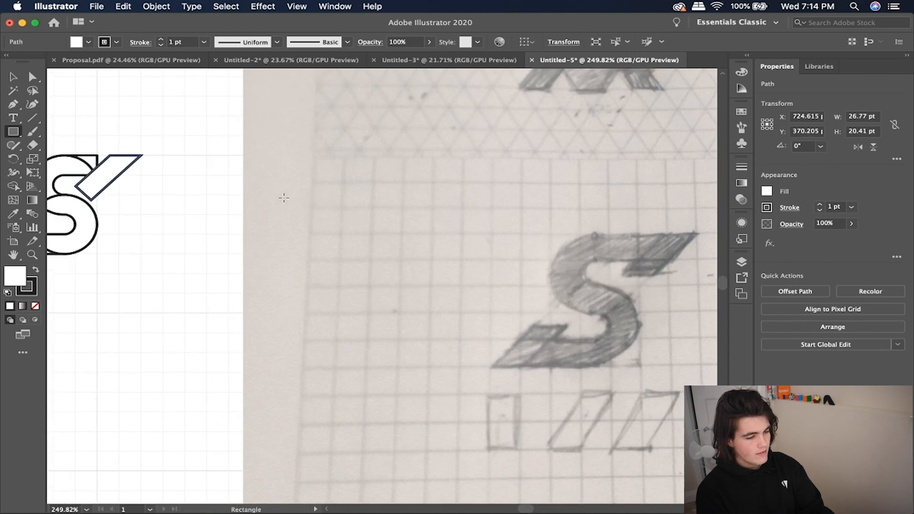
Draw a rectangle about 39.7 by 9 pt from the upper inner curve's leftmost anchor across the slanted bar's lower end
scroll(141, 220, "up", 3)
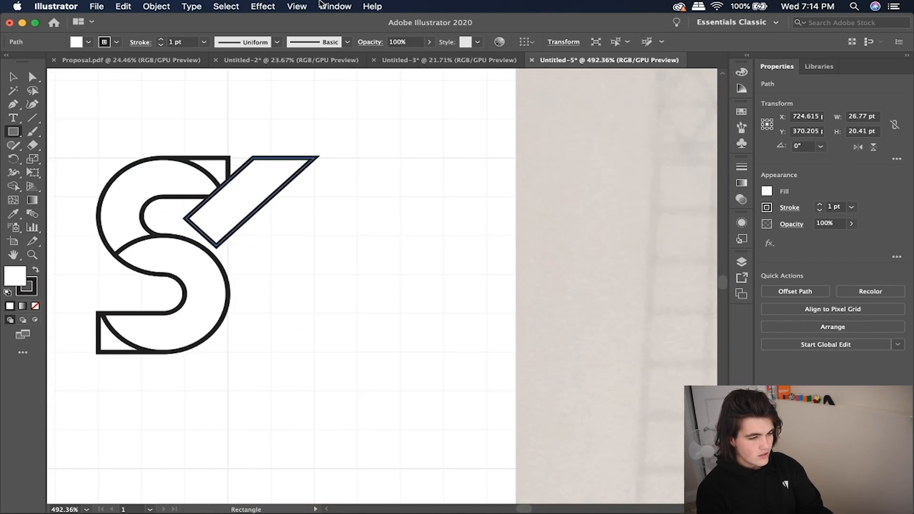
left_click(274, 6)
mouse_move(301, 6)
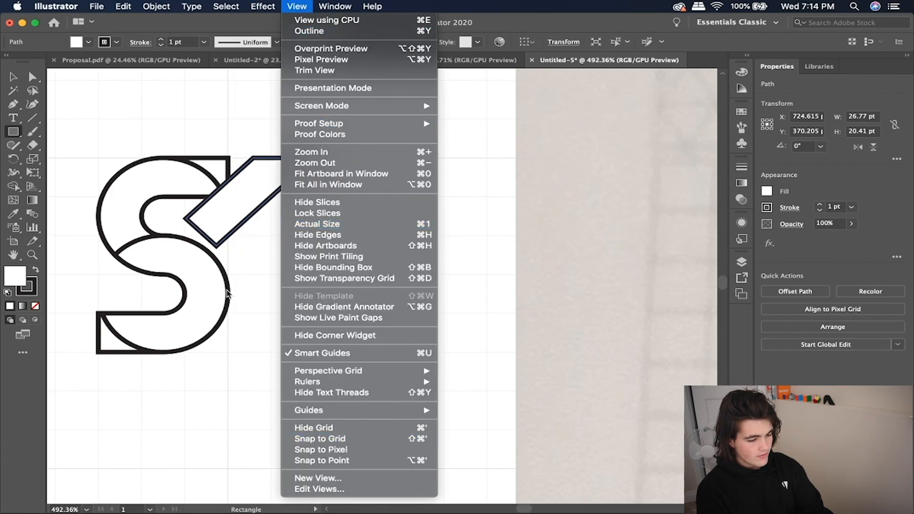
left_click(210, 259)
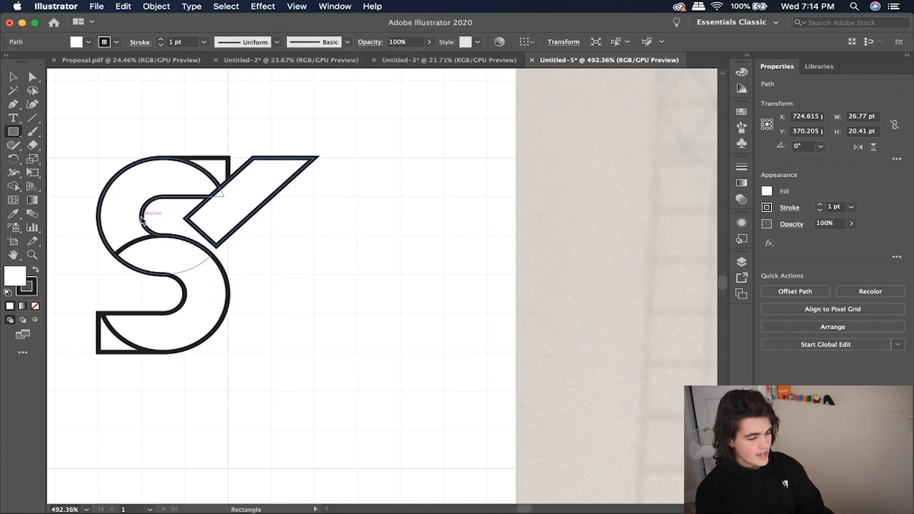
left_click_drag(142, 217, 333, 255)
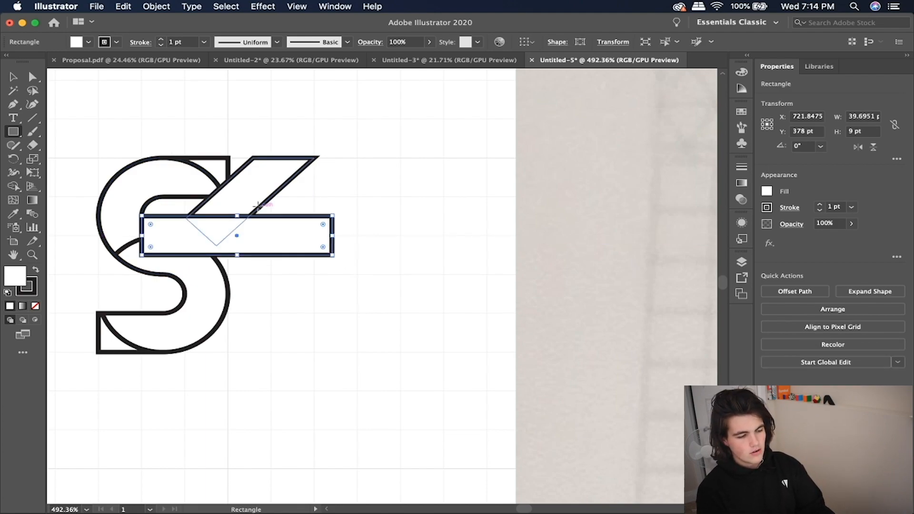
Use Shape Builder to remove the new rectangle along with the slanted bar's lower point, leaving a parallelogram
left_click(251, 202, "shift+super")
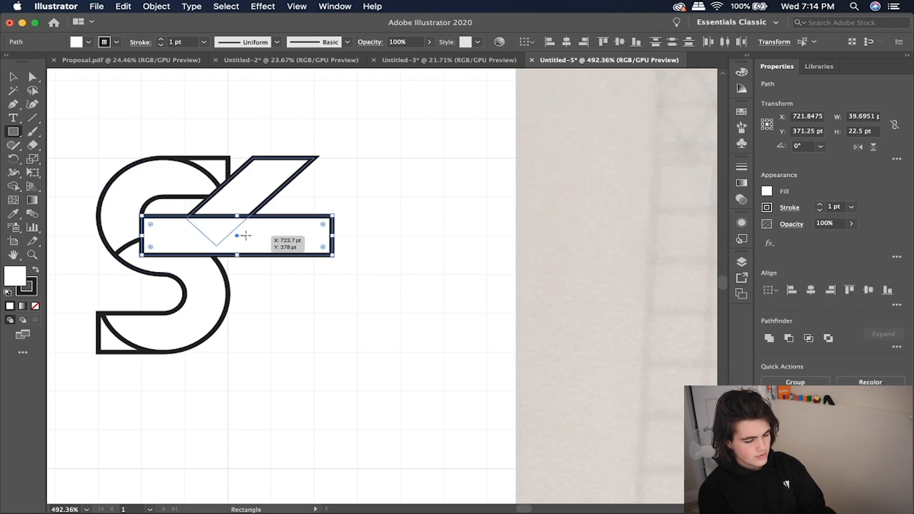
key("shift+m")
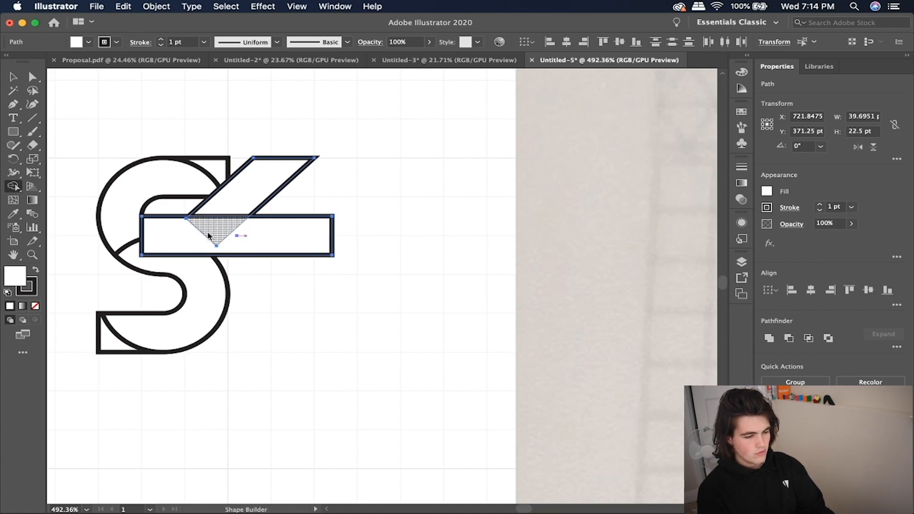
left_click_drag(215, 237, 221, 259)
left_click(290, 241, "super")
scroll(225, 238, "left", 3)
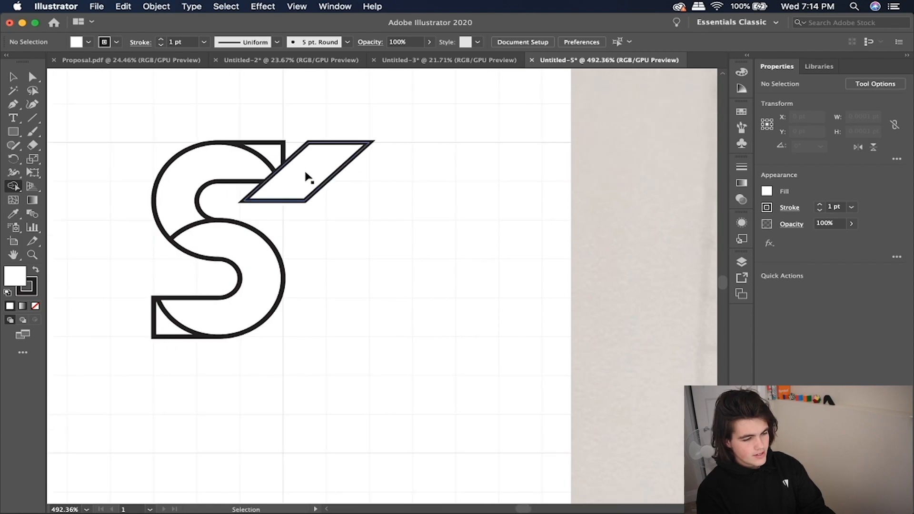
Draw a rectangle from the parallelogram's upper left corner back to the upper bar's lower edge to bridge the gap between them
left_click(10, 132)
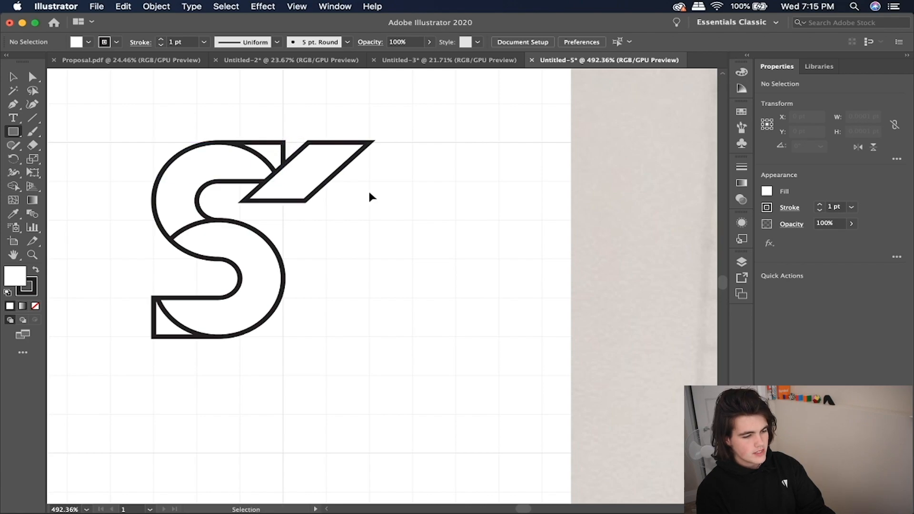
left_click_drag(248, 135, 247, 137)
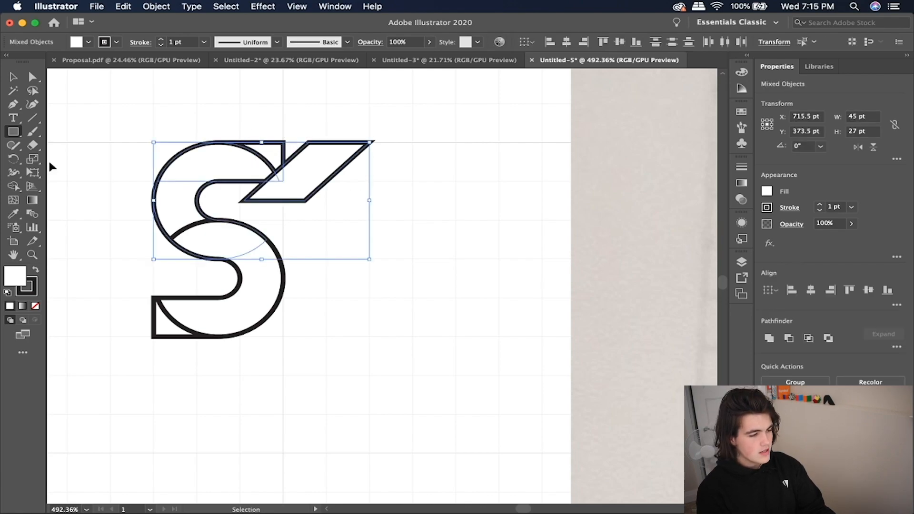
left_click(174, 99, "super")
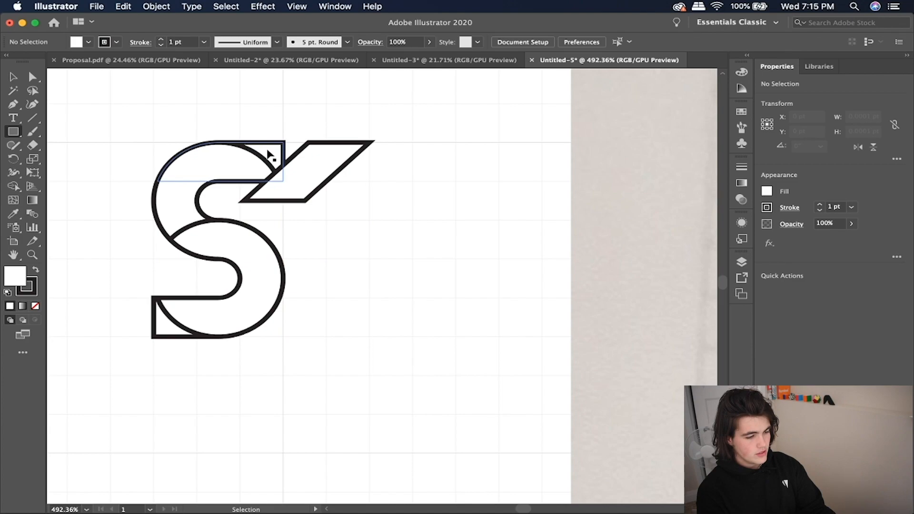
left_click_drag(308, 142, 230, 182)
key("v")
left_click(342, 217)
Select all the S shapes, remove their white fill and swap fill and stroke to make them solid black
scroll(342, 218, "down", 4)
scroll(402, 322, "up", 1)
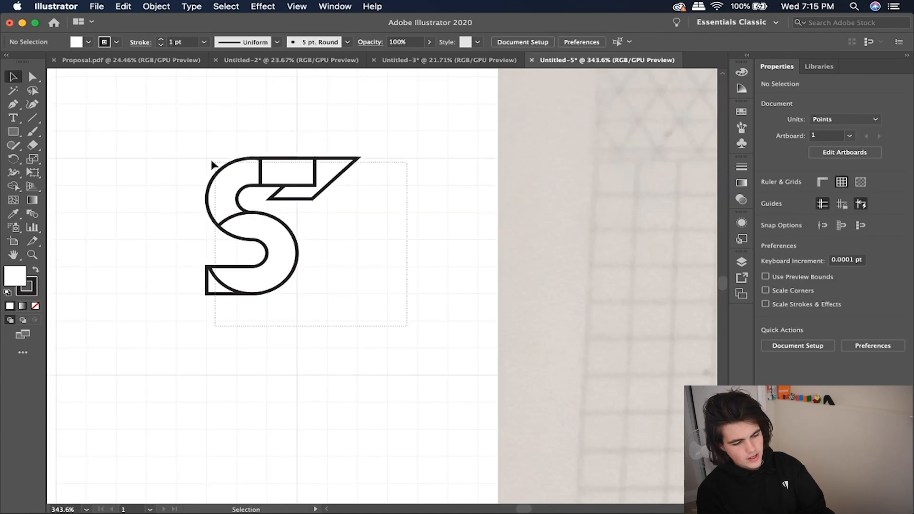
key("super+a")
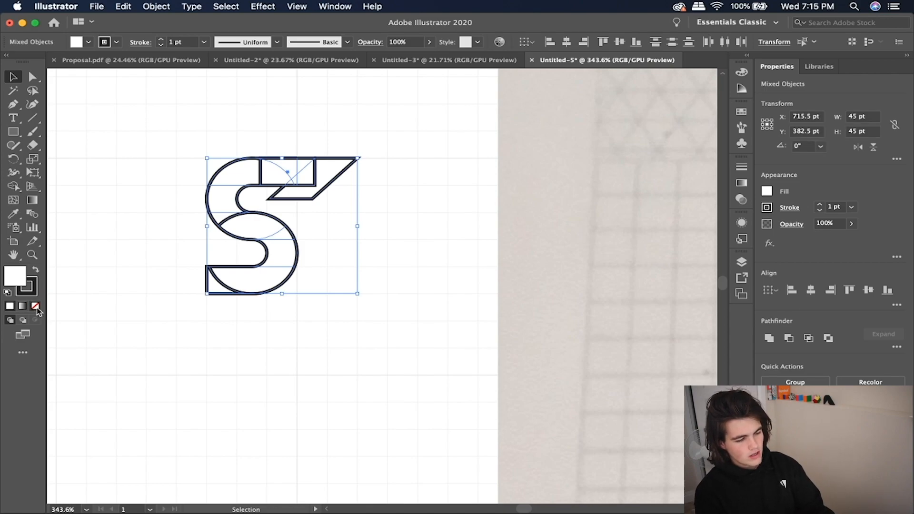
left_click(35, 307)
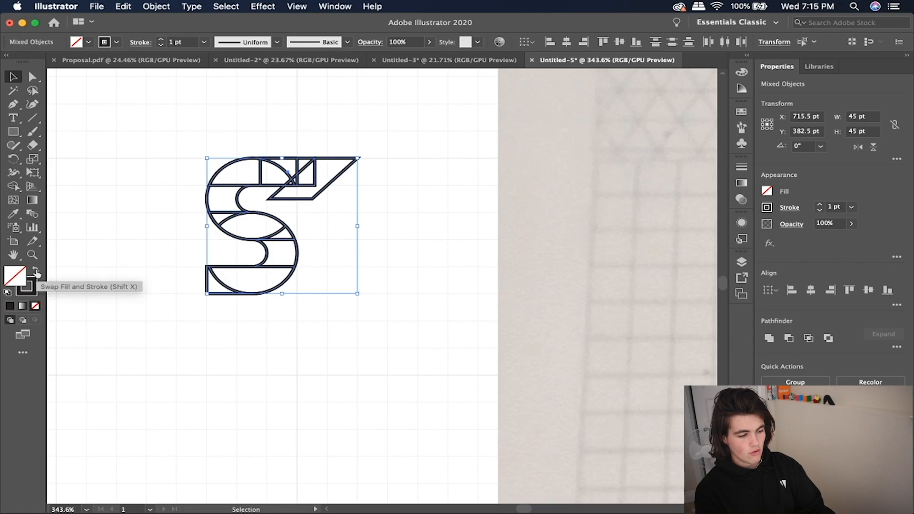
left_click(36, 272)
left_click(402, 173)
scroll(402, 173, "down", 2)
scroll(402, 174, "up", 2)
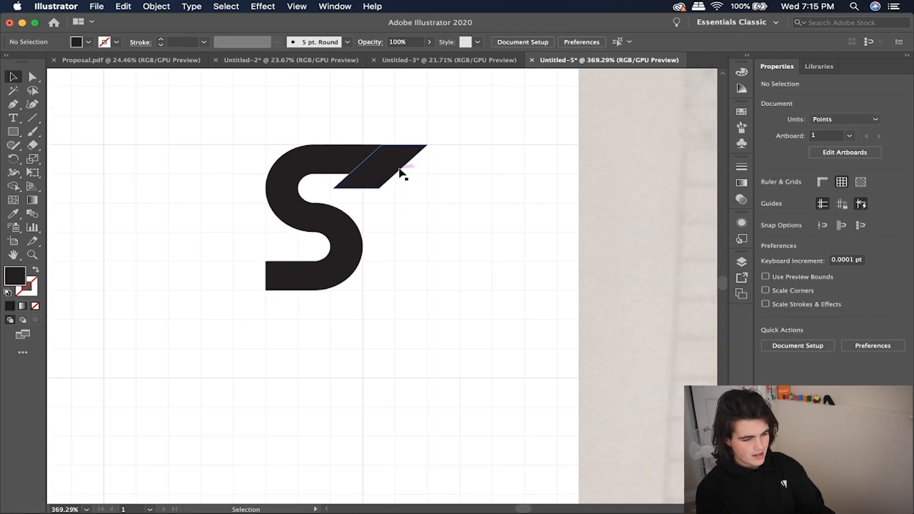
Duplicate the upper bar's slanted parallelogram and position the copy over the outer end of the S's lower bar
left_click(402, 158)
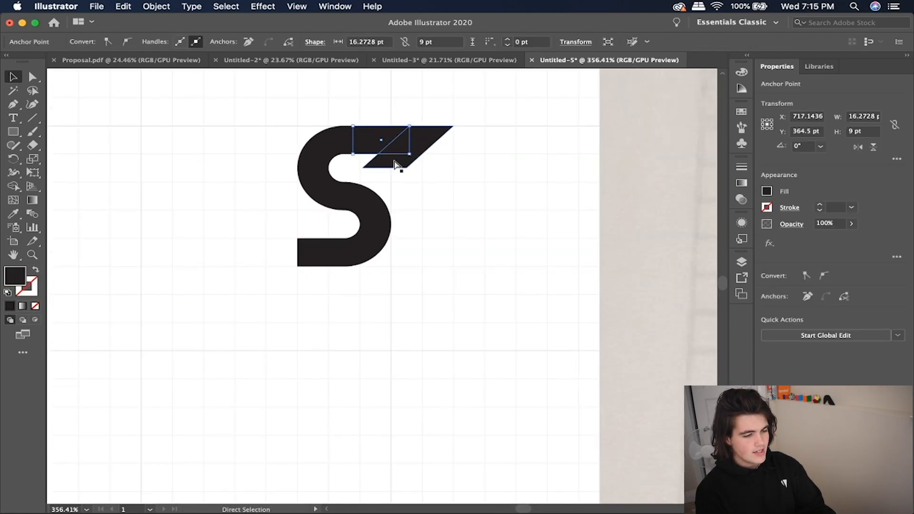
scroll(397, 162, "up", 2)
scroll(394, 166, "down", 2)
scroll(394, 165, "left", 2)
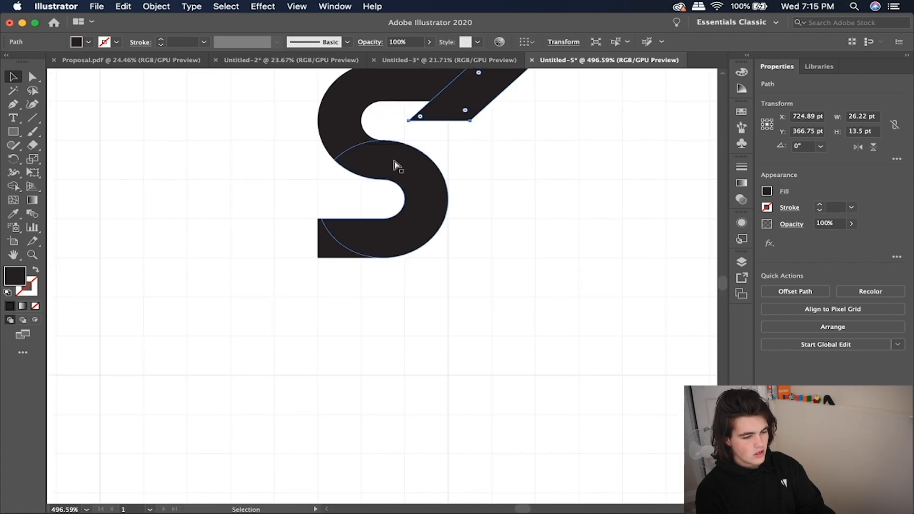
key("super+v")
key("super+z")
key("super+v")
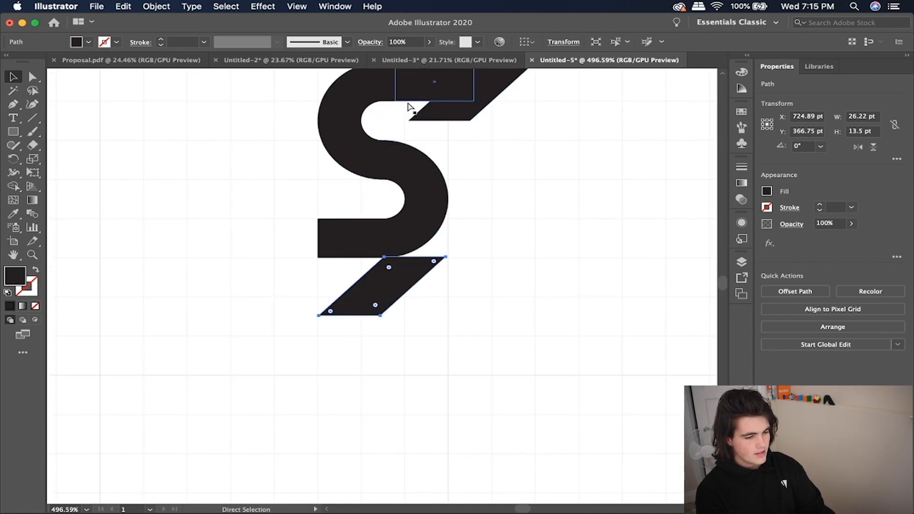
left_click_drag(371, 307, 304, 238)
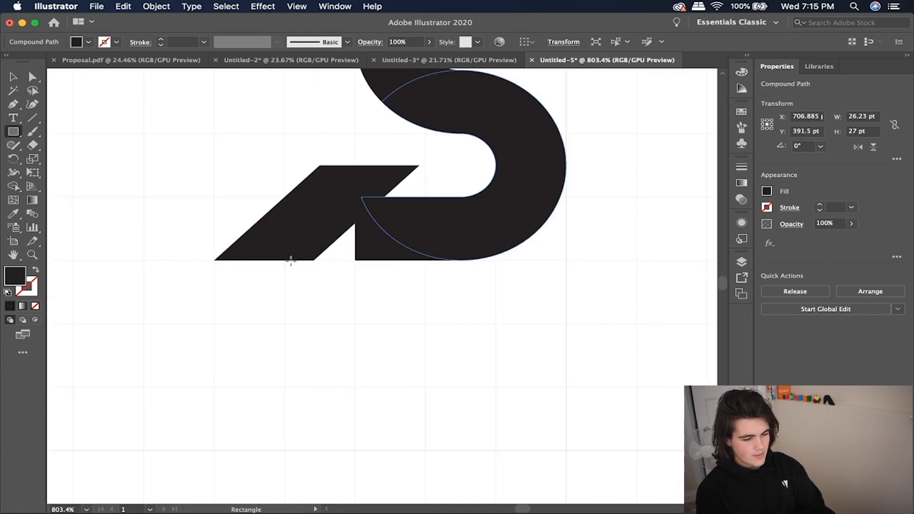
Draw an 18 by 9 pt rectangle along the baseline to fill the gap between the copied parallelogram and the lower bar
left_click_drag(291, 260, 426, 196)
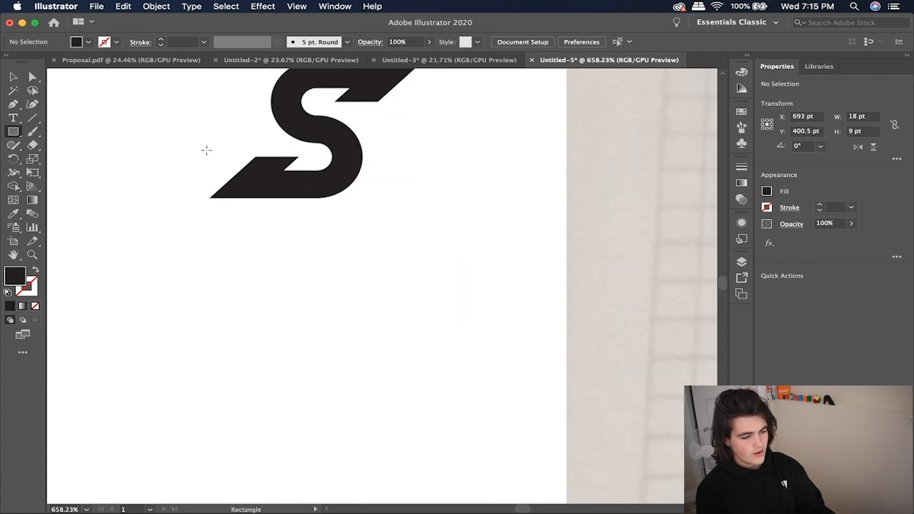
scroll(203, 149, "down", 2)
scroll(180, 170, "up", 2)
scroll(181, 171, "down", 3)
scroll(181, 173, "up", 3)
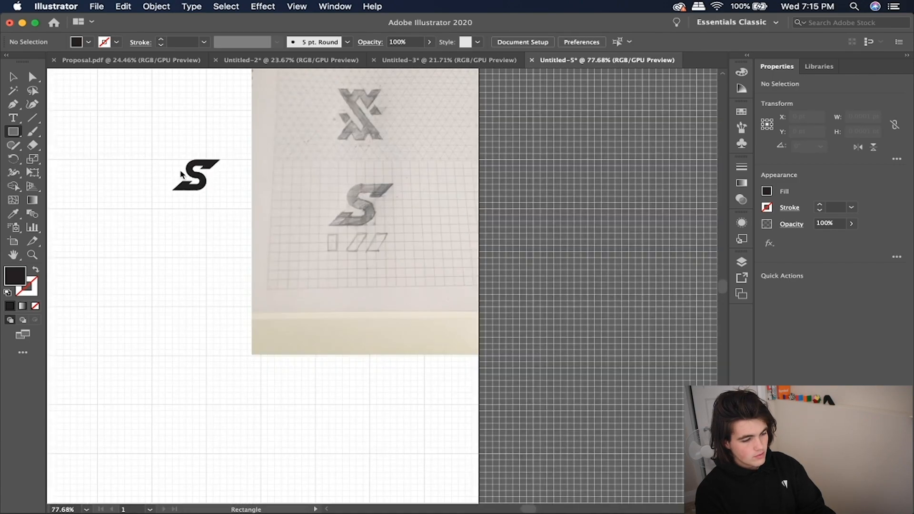
scroll(182, 173, "up", 5)
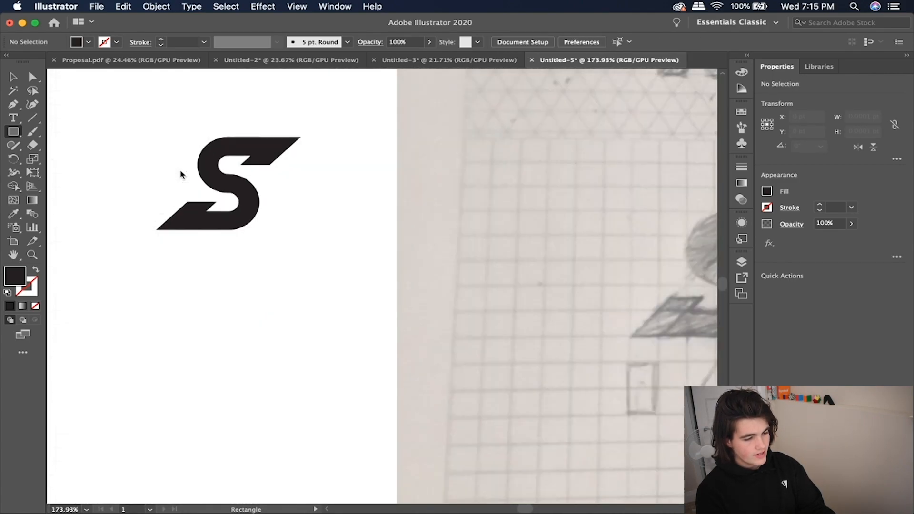
Select all the S shapes and unite them into one shape
left_click(310, 148, "super")
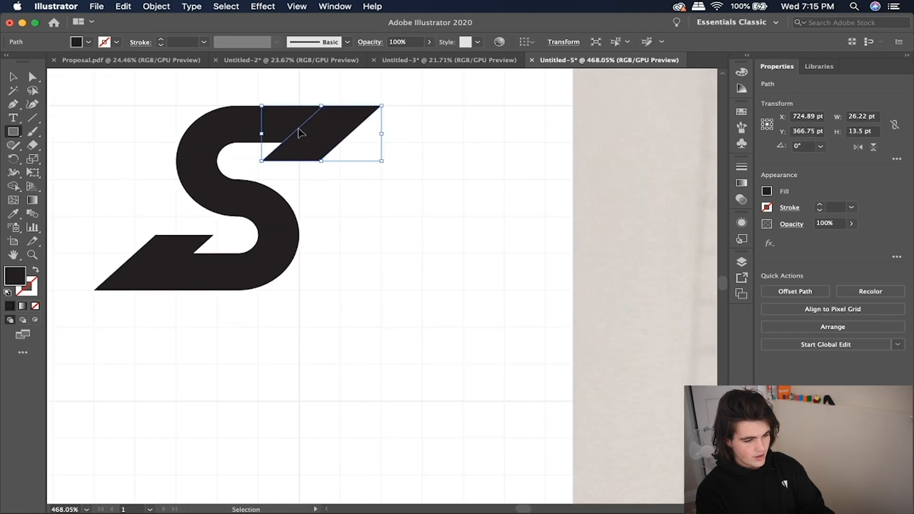
left_click_drag(382, 257, 183, 130)
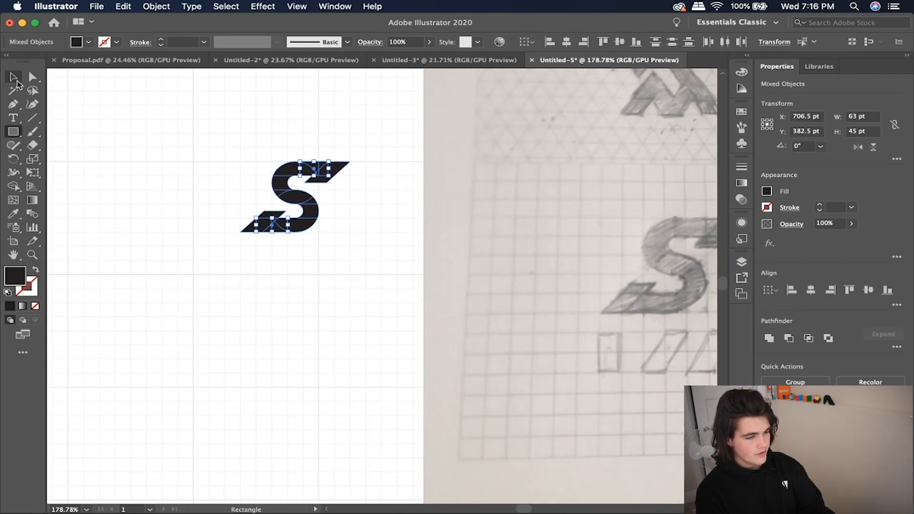
left_click(16, 81)
scroll(349, 223, "up", 2)
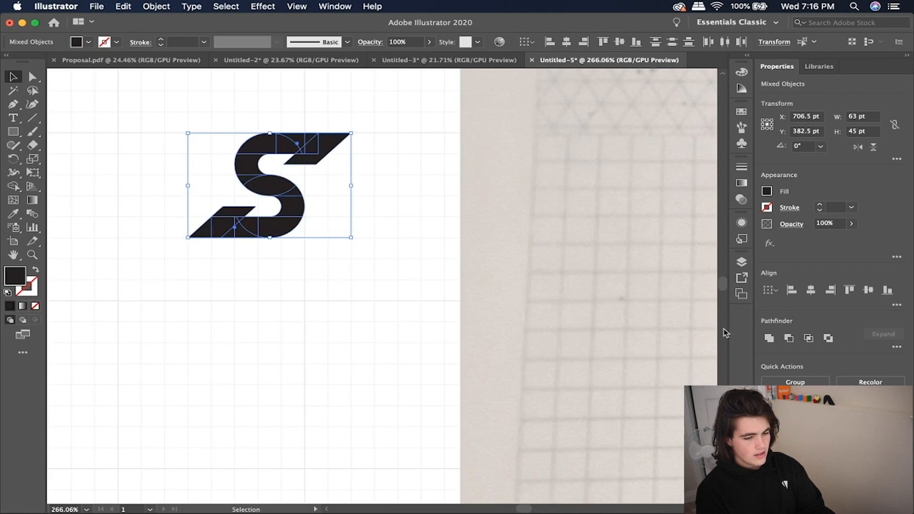
left_click(771, 339)
Delete the redundant anchor points along the straight top, bottom and inner edges of the S
scroll(246, 154, "up", 5)
key("minus")
left_click(321, 104)
left_click(390, 105)
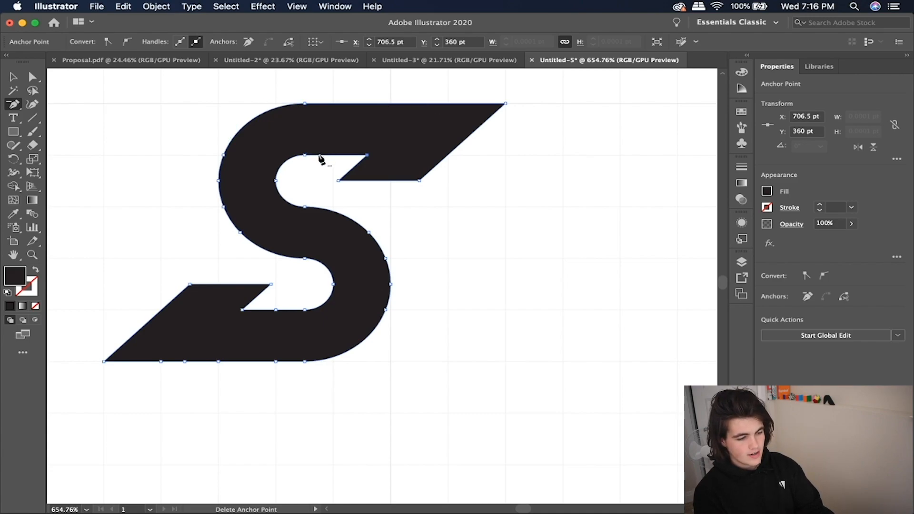
left_click(276, 185)
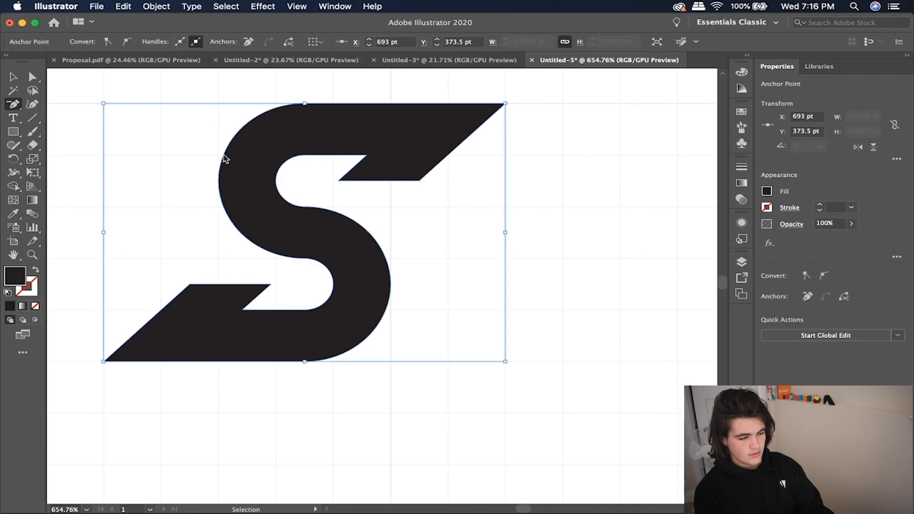
scroll(232, 230, "down", 2)
scroll(233, 229, "right", 2)
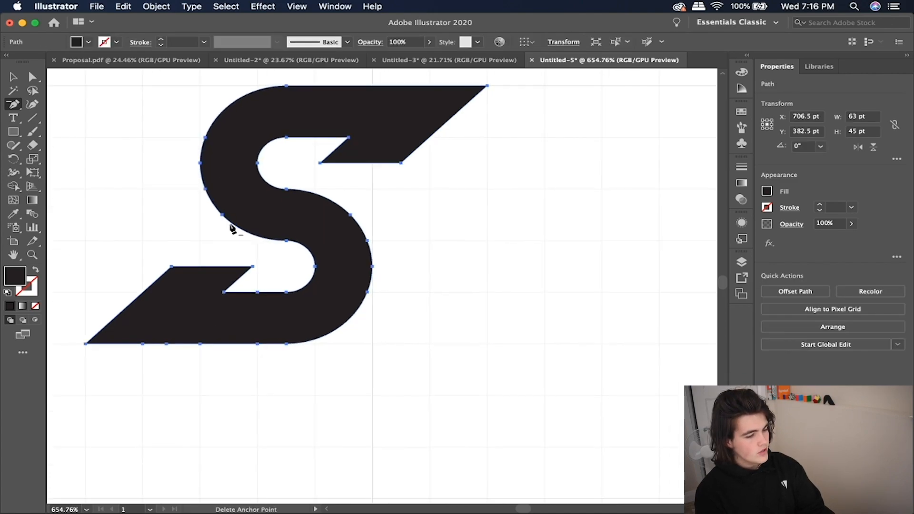
left_click(257, 294)
left_click(257, 345)
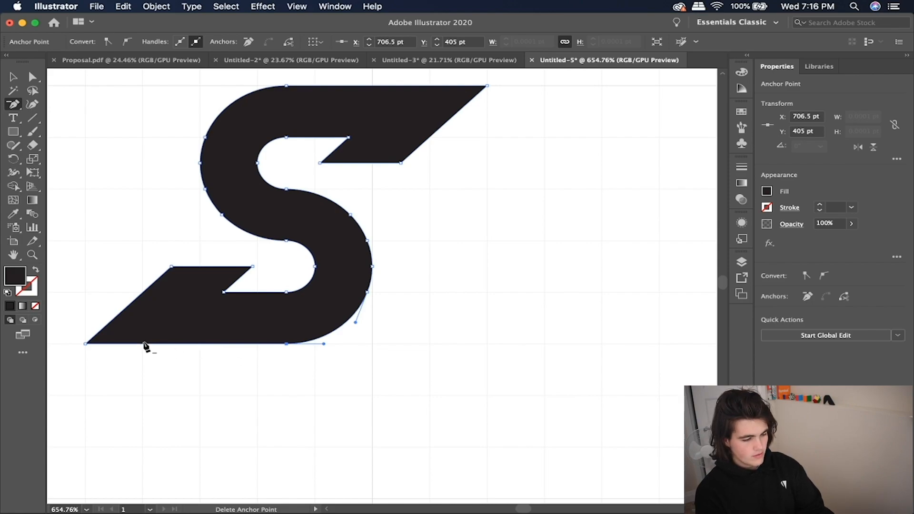
Round the upper tip's lower outer corner to about 30.7 pt and the lower tip's opposite corner similarly, forming curved tips
left_click(180, 311, "super")
scroll(157, 240, "down", 5)
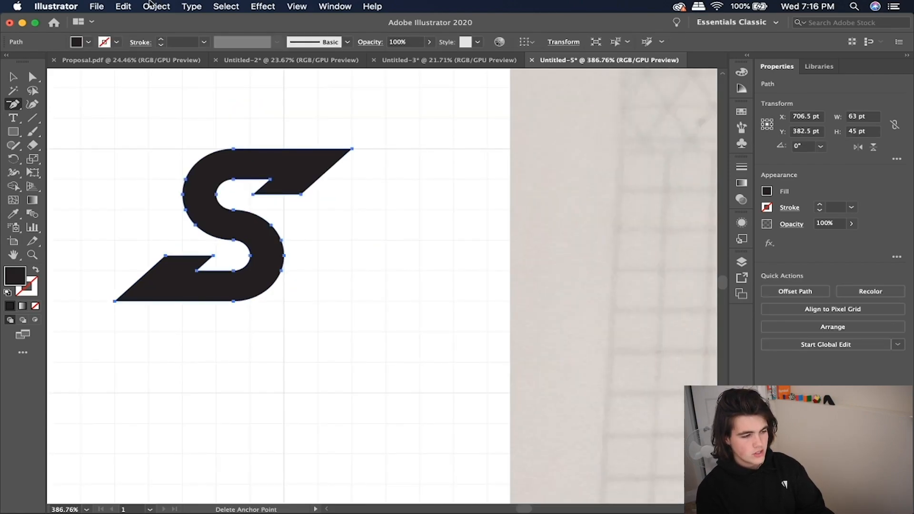
left_click(150, 5)
mouse_move(181, 267)
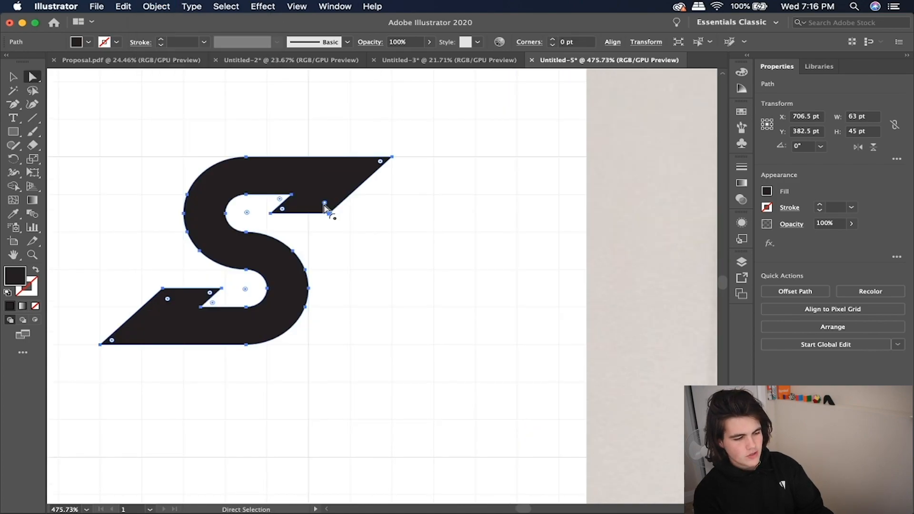
left_click_drag(325, 205, 270, 85)
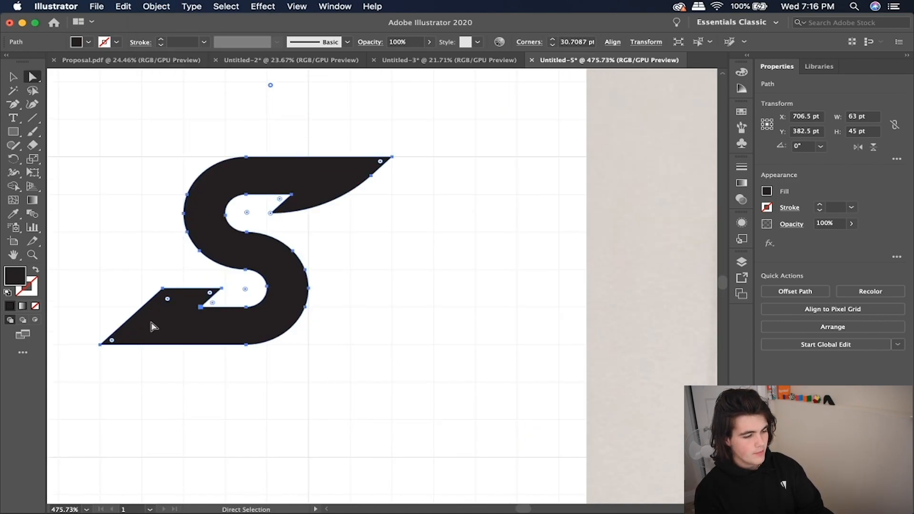
left_click_drag(170, 301, 261, 448)
left_click(261, 448)
scroll(323, 388, "down", 6)
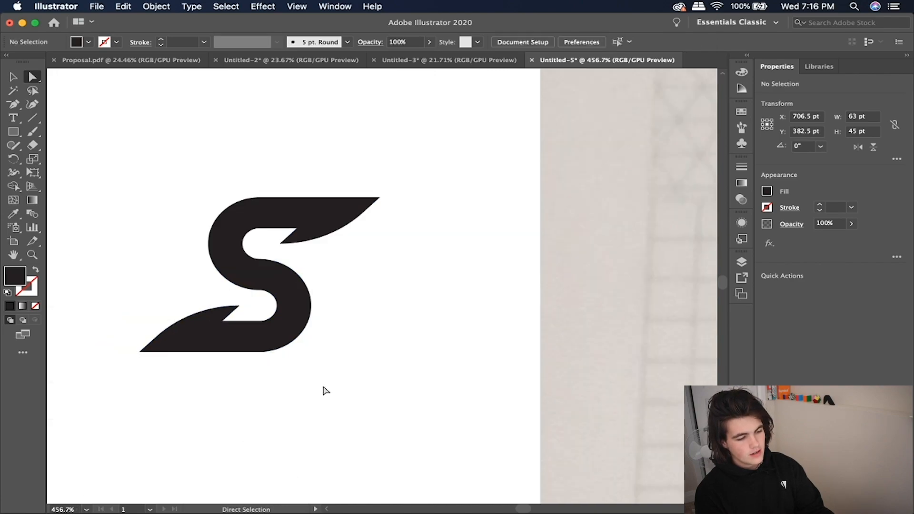
scroll(307, 389, "up", 6)
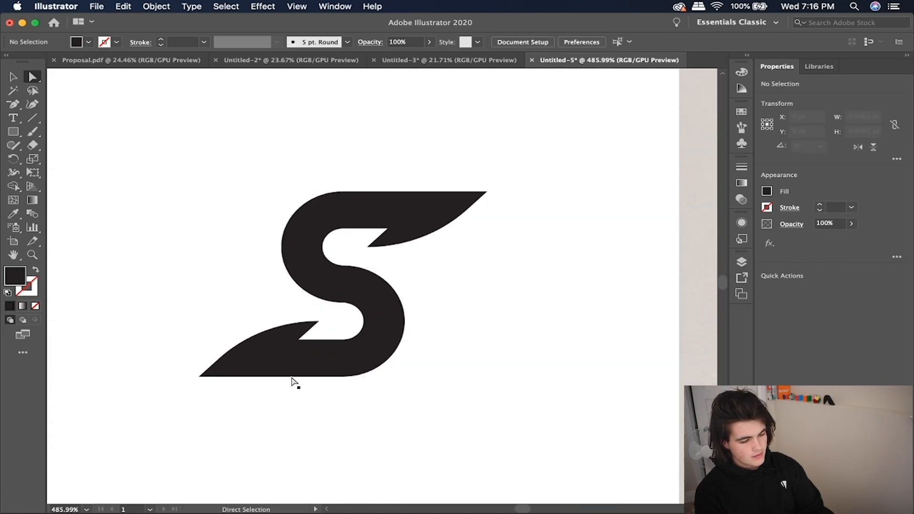
key("m")
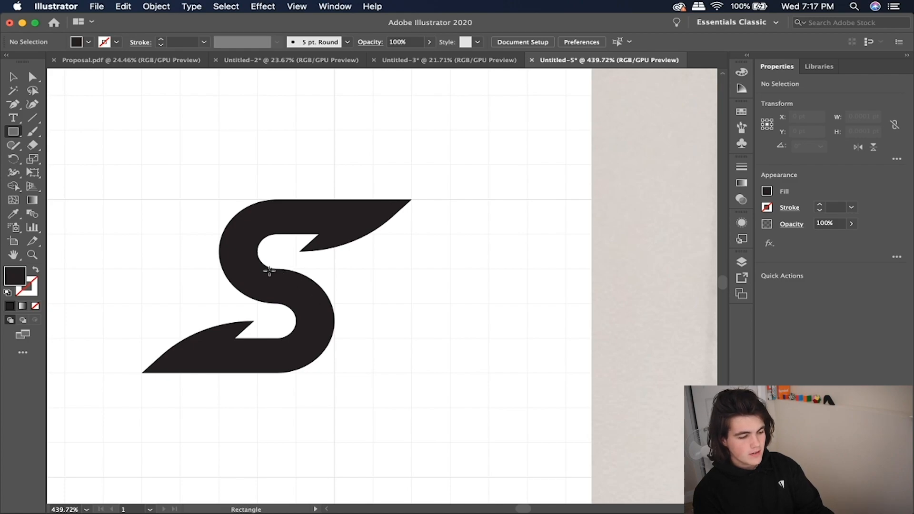
left_click_drag(279, 272, 313, 323)
key("super+z")
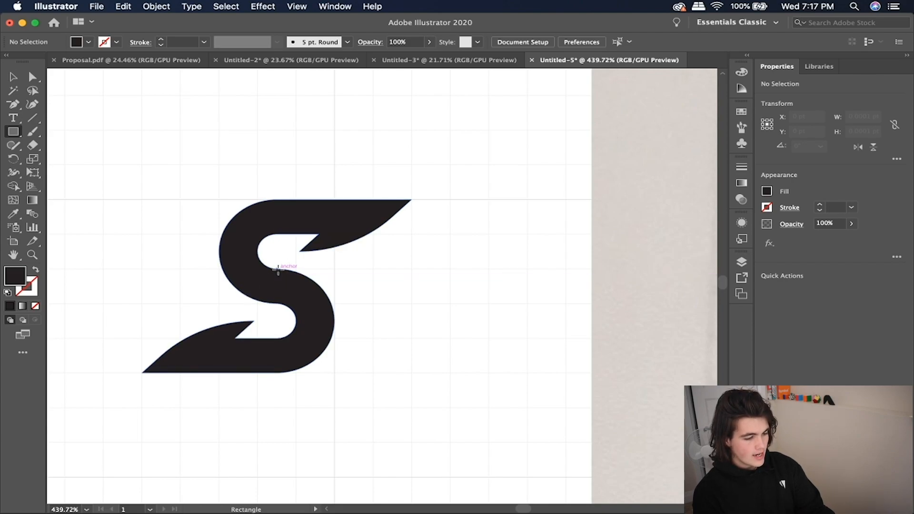
left_click_drag(279, 268, 278, 328)
scroll(278, 326, "up", 10)
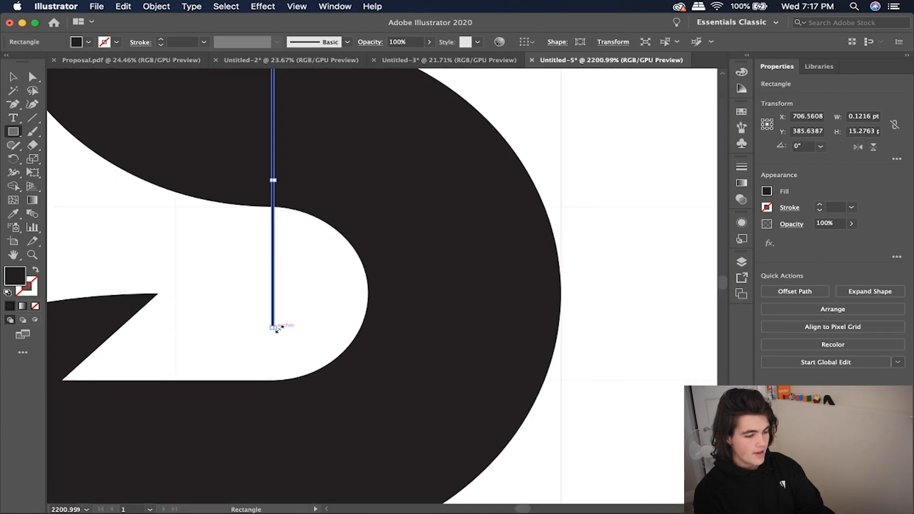
key("Delete")
Draw a rectangle about 19.8 by 15.4 pt from the upper inner curve's lower anchor across the S's lower curve
scroll(278, 329, "down", 5)
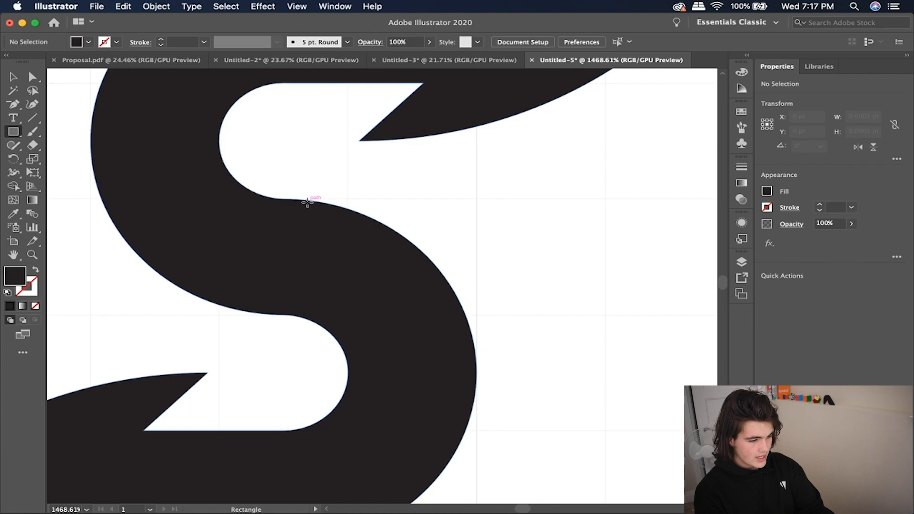
mouse_move(284, 197)
left_mouse_down()
mouse_move(271, 384)
mouse_move(378, 389)
mouse_move(374, 383)
mouse_move(479, 368)
mouse_move(569, 397)
left_mouse_up()
scroll(571, 401, "down", 5)
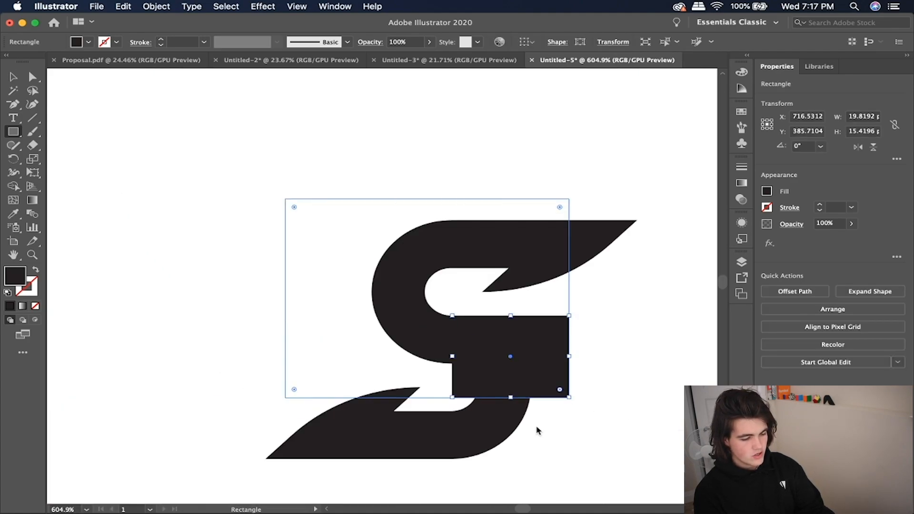
Use Shape Builder to remove the rectangle together with the lower half of the S, keeping only the upper half
key("super+a")
key("shift+m")
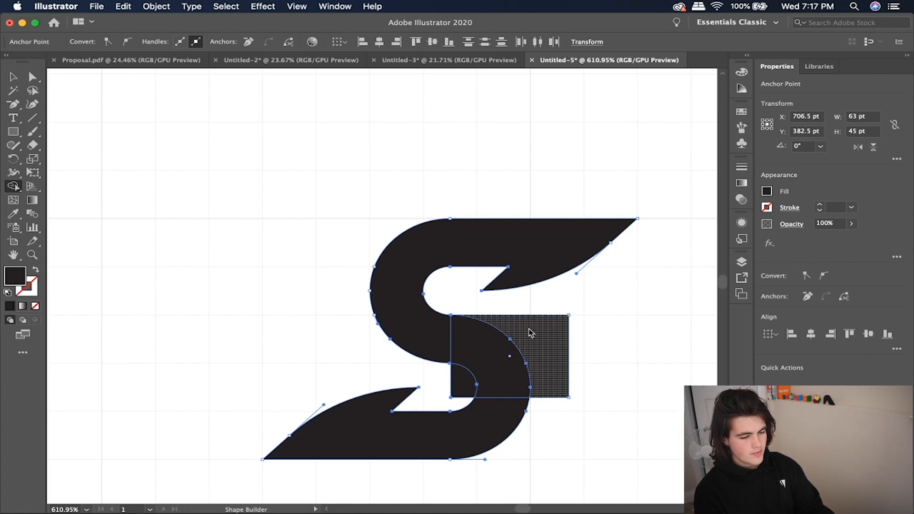
mouse_move(565, 336)
left_mouse_down()
mouse_move(435, 389)
mouse_move(403, 443)
left_mouse_up()
key("shift+super+a")
scroll(461, 373, "down", 2)
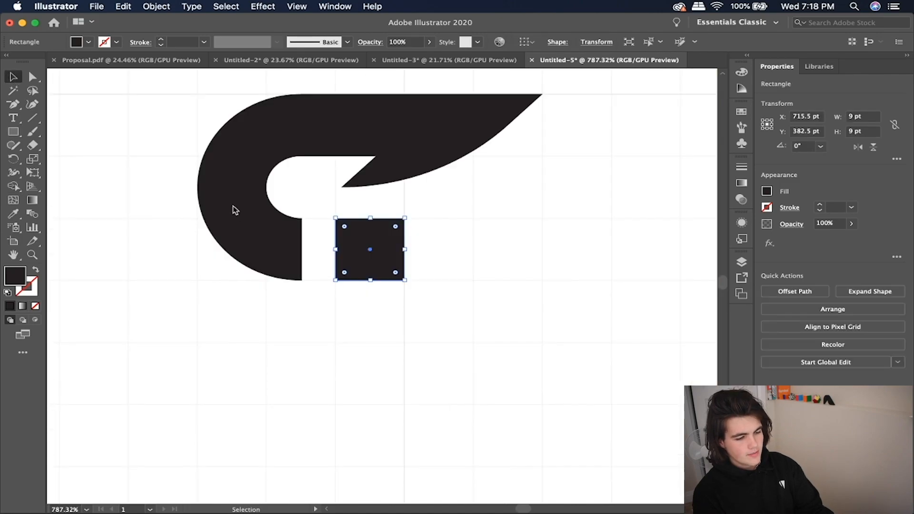
Move the 9 by 9 pt square flush against the cut end of the upper arc
key("a")
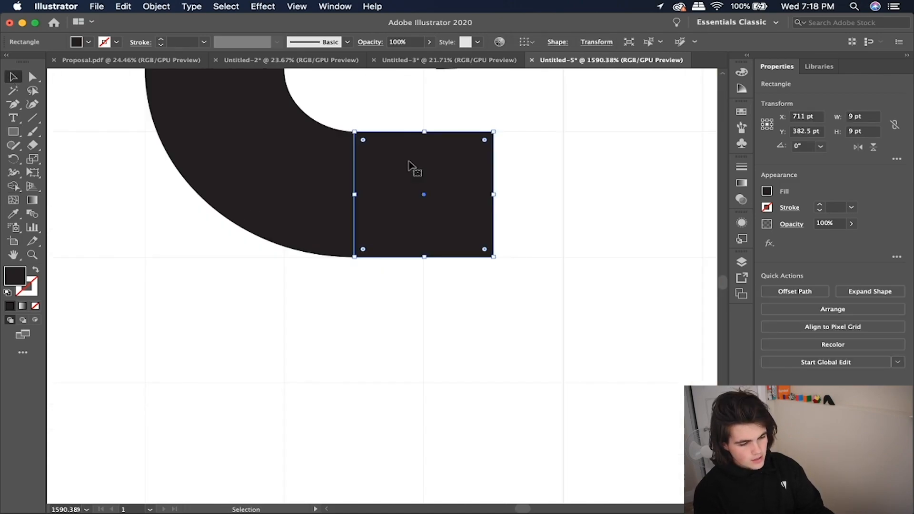
scroll(408, 161, "up", 3)
scroll(408, 161, "up", 4)
scroll(332, 207, "up", 4)
key("super+z")
scroll(406, 239, "down", 2)
scroll(406, 243, "down", 2)
left_click_drag(459, 249, 419, 246)
key("super+z")
left_click_drag(483, 234, 414, 234)
scroll(373, 204, "up", 9)
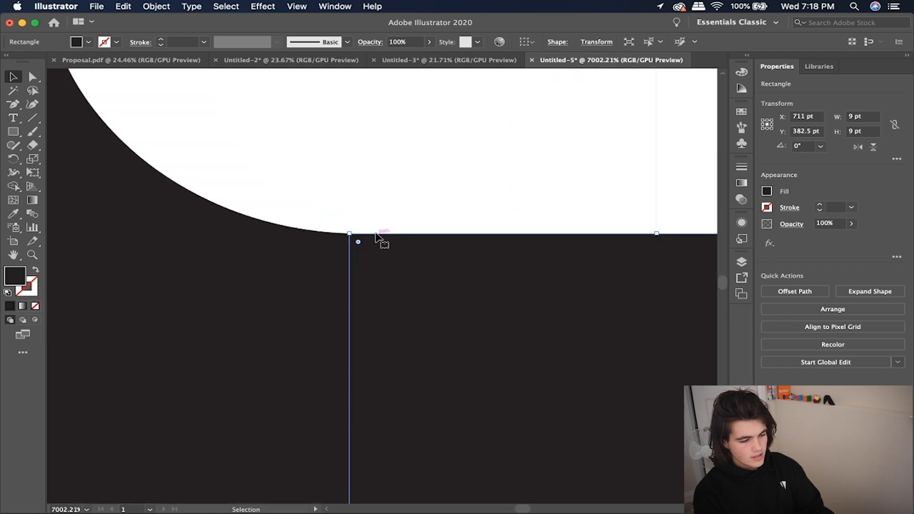
Use Shape Builder to remove the tiny sliver protruding below the square's lower edge at the seam with the arc
scroll(376, 238, "down", 5)
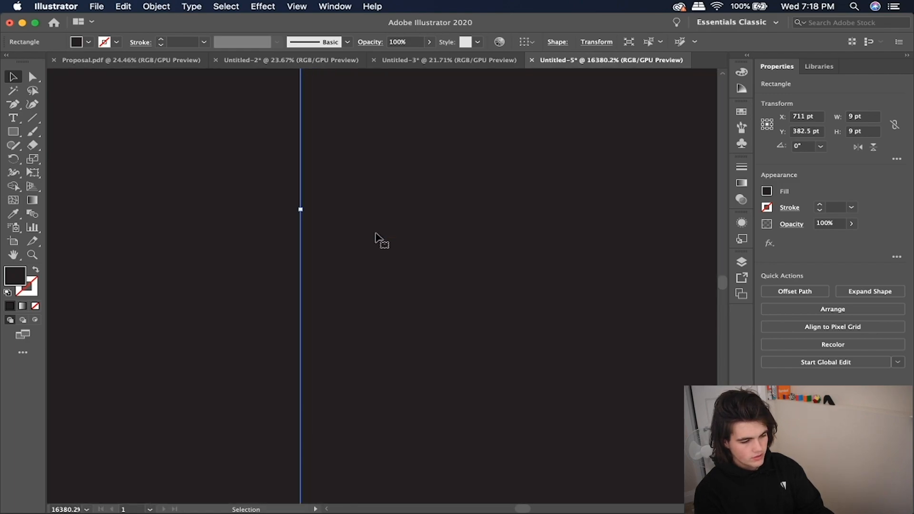
scroll(376, 237, "down", 5)
scroll(270, 252, "up", 6)
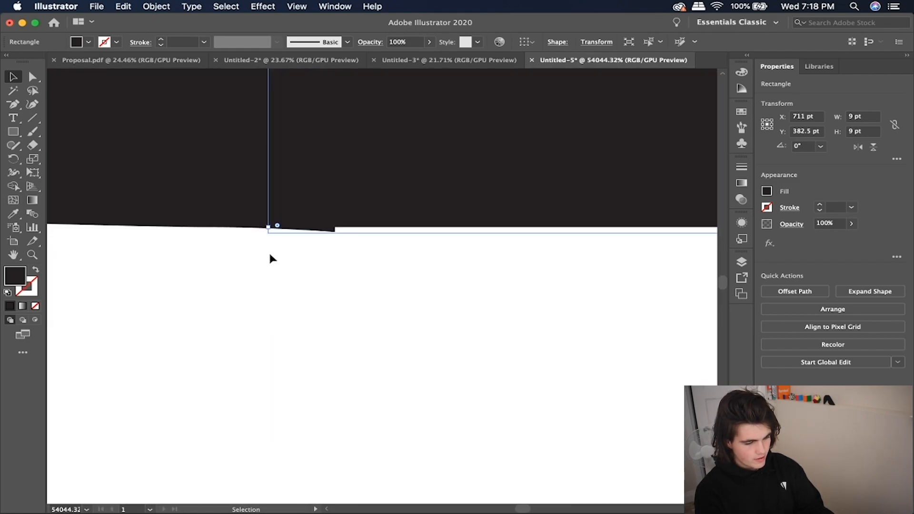
left_click(331, 148)
key("shift+m")
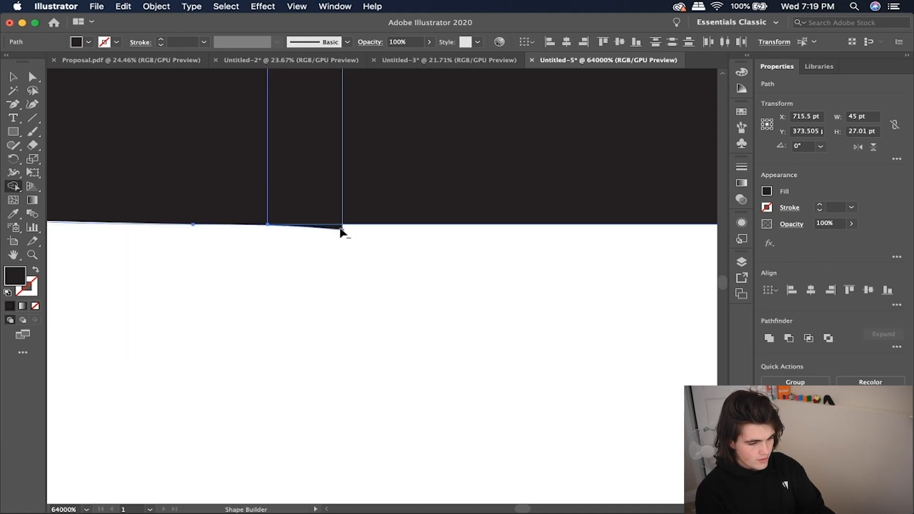
left_click(340, 227, "alt")
key("super+z")
left_click(339, 228, "alt")
scroll(336, 229, "down", 10)
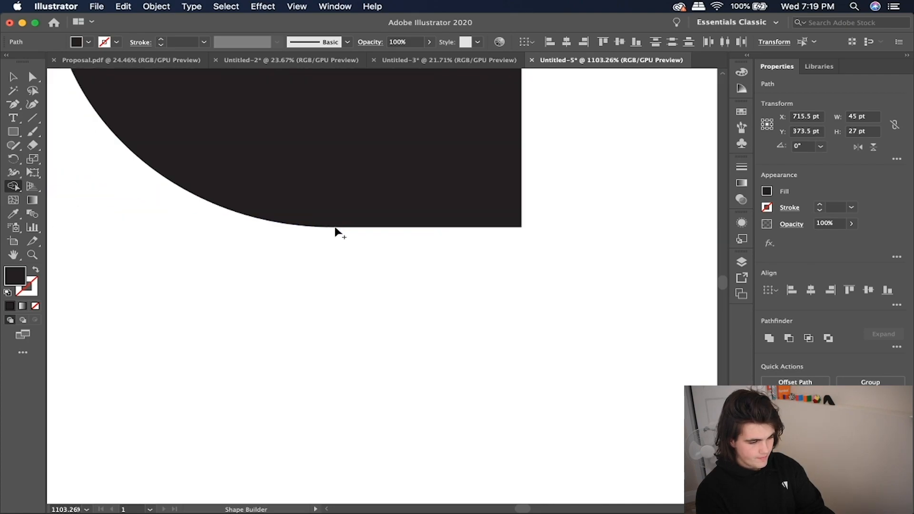
scroll(335, 228, "up", 5)
left_click(347, 280, "super")
scroll(346, 280, "down", 10)
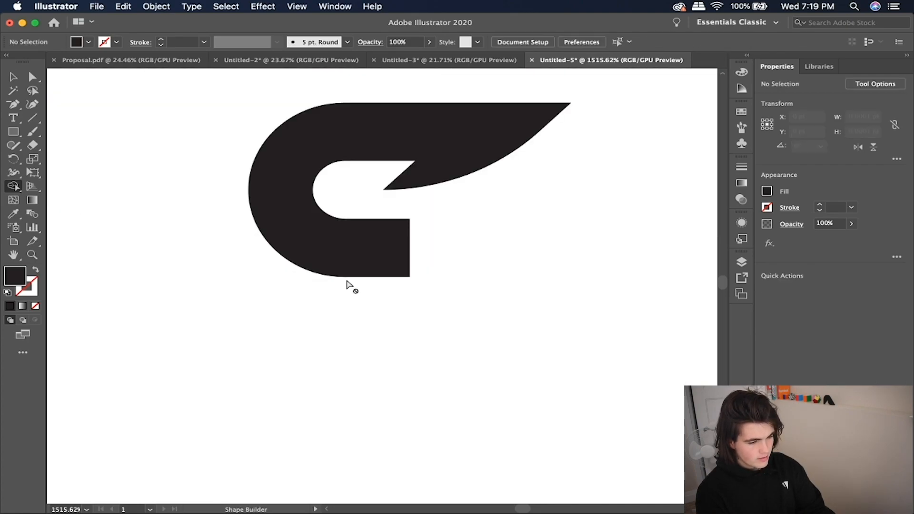
Select the upper half of the S and the square and unite them into one shape
scroll(347, 284, "down", 5)
left_click(12, 78)
left_click_drag(263, 165, 503, 308)
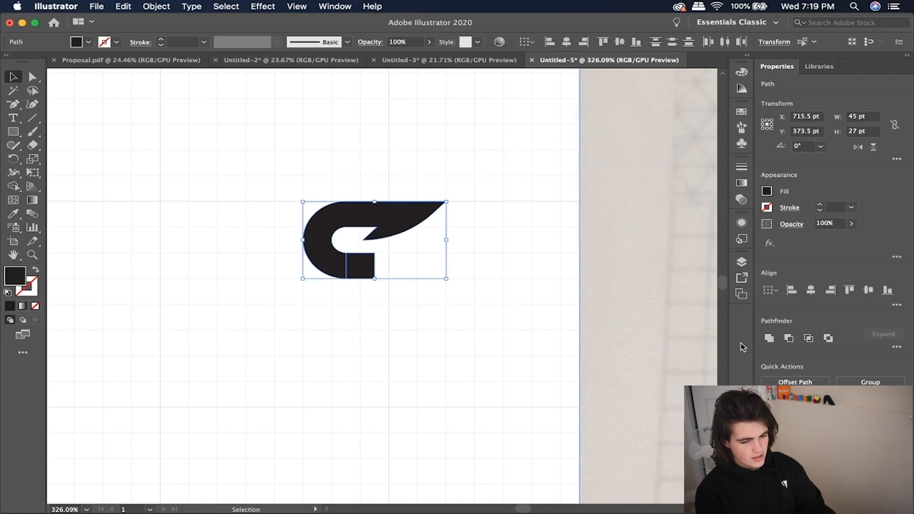
left_click(768, 339)
key("a")
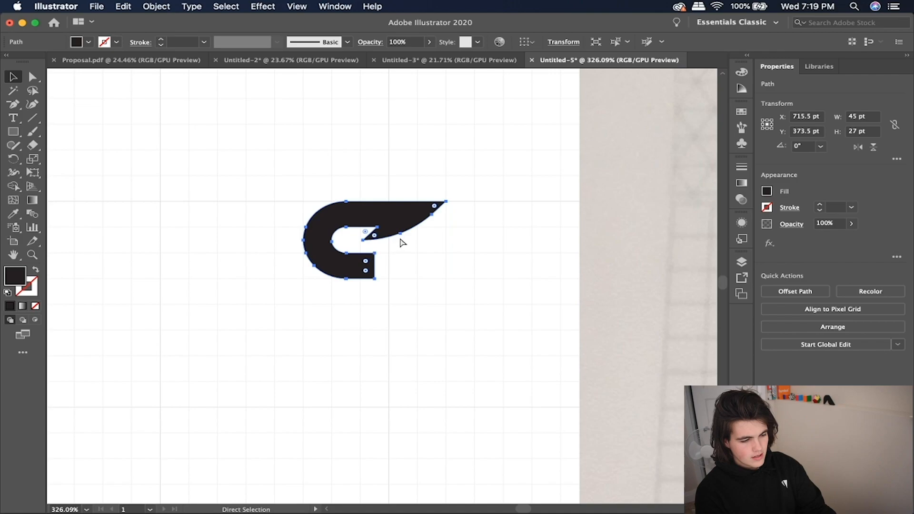
Duplicate the upper half of the S, rotate the copy 180° and align it below the original to complete the letter
key("v")
key("super+c")
key("super+v")
left_click_drag(456, 247, 308, 325)
mouse_move(407, 268)
left_mouse_down()
mouse_move(382, 267)
mouse_move(394, 272)
left_mouse_up()
scroll(393, 278, "up", 3)
scroll(394, 274, "down", 3)
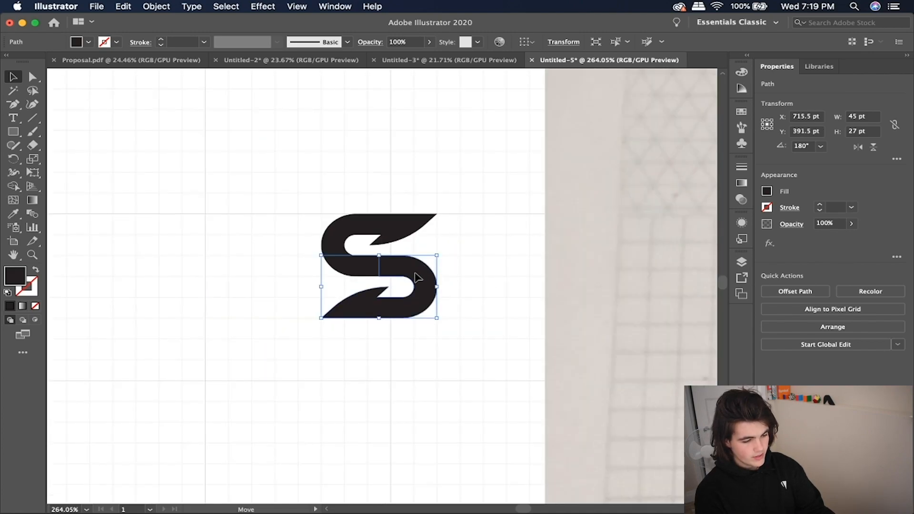
left_click(446, 252)
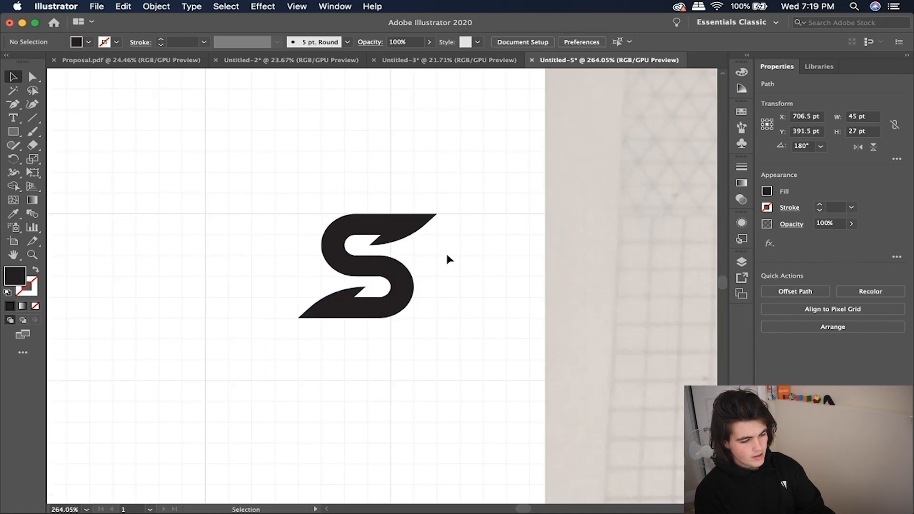
Examine the completed S from near and far and compare it with the two pencil sketches in the photo
scroll(452, 235, "down", 3)
scroll(454, 240, "up", 3)
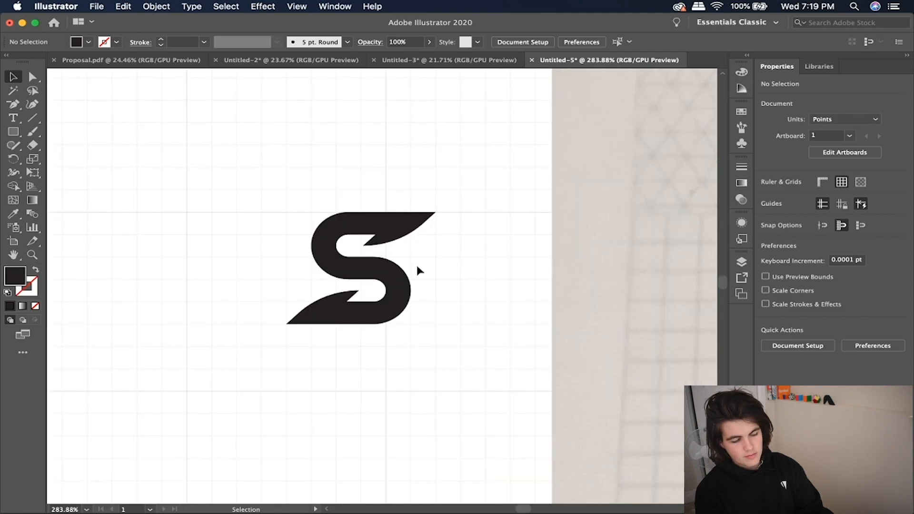
scroll(415, 307, "up", 2)
scroll(414, 307, "down", 4)
scroll(415, 307, "up", 3)
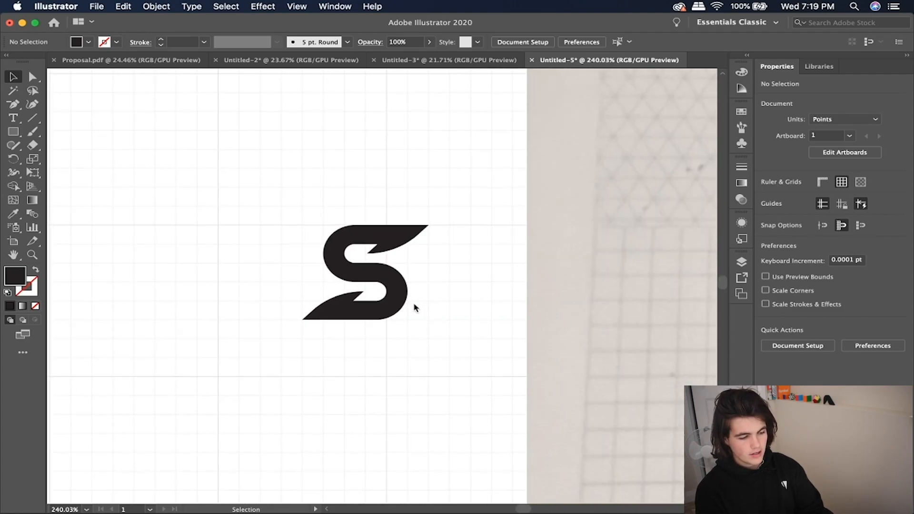
scroll(414, 307, "down", 3)
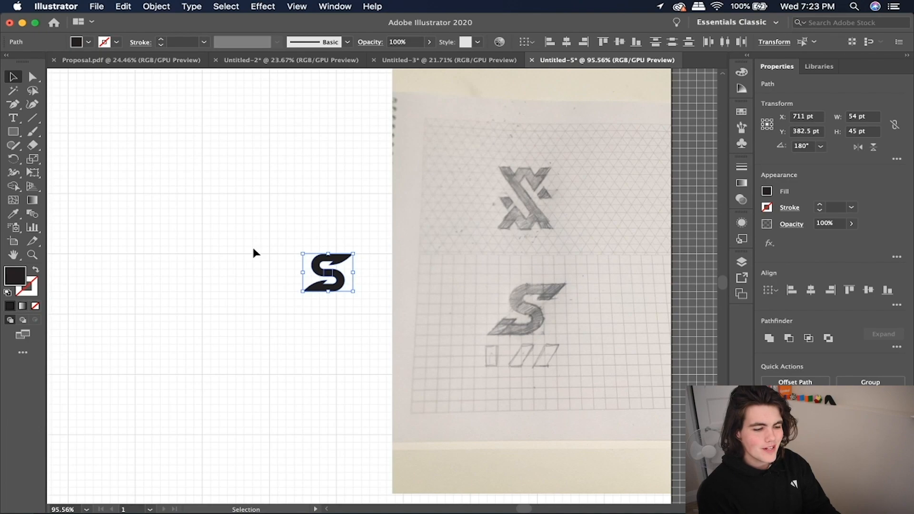
scroll(253, 251, "down", 4)
scroll(428, 282, "down", 2)
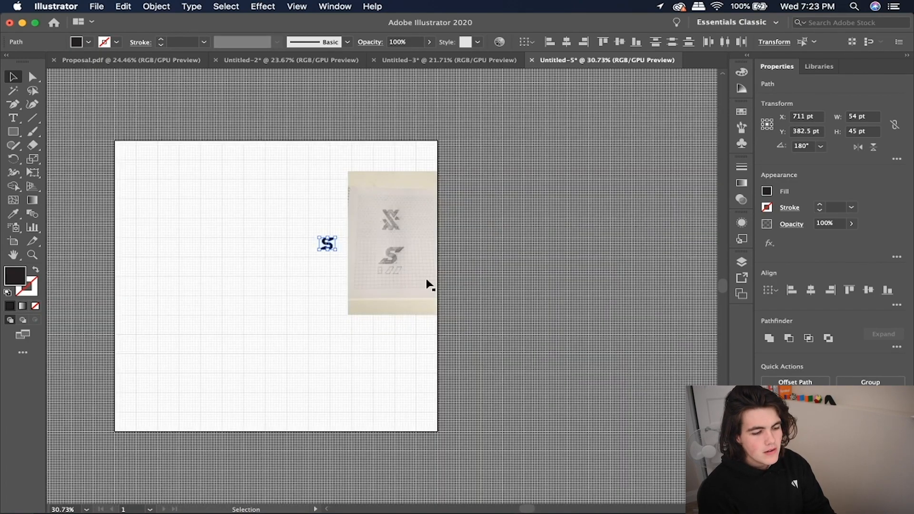
scroll(394, 230, "up", 4)
scroll(386, 228, "down", 3)
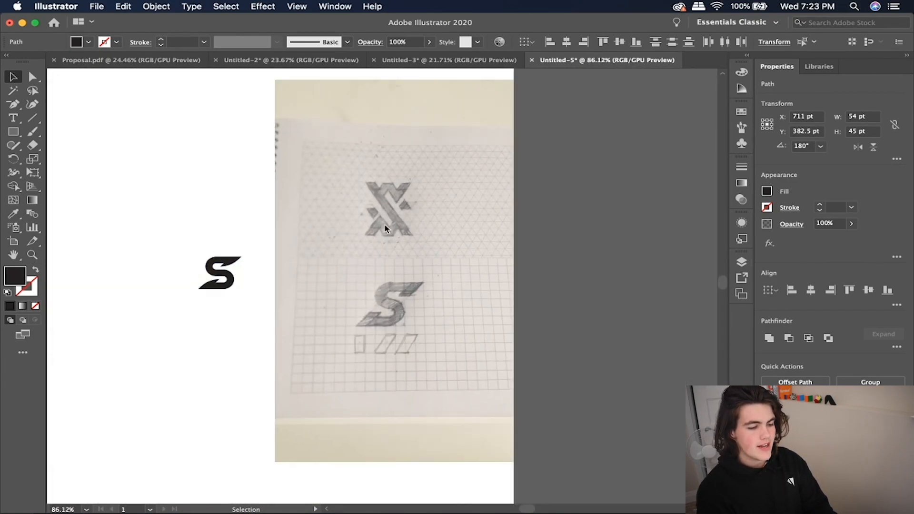
scroll(243, 235, "up", 4)
scroll(244, 236, "down", 4)
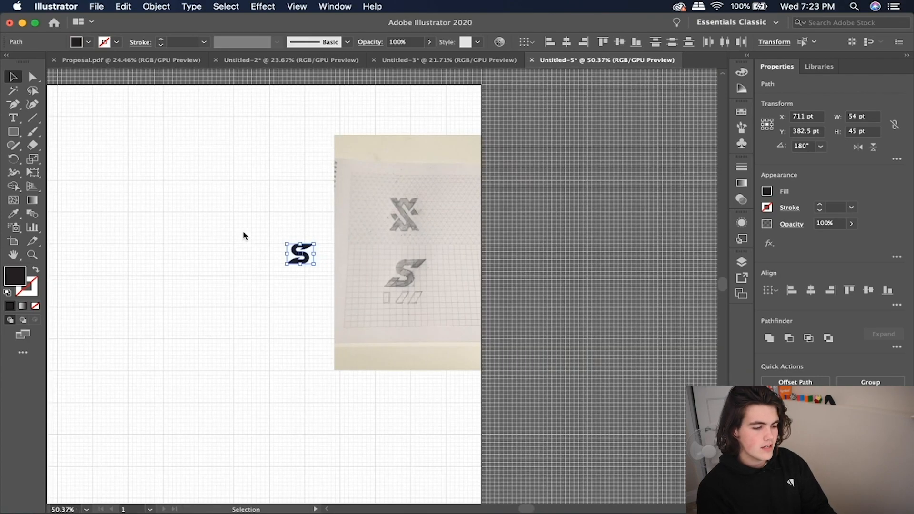
Create a new 1080 by 1080 pt RGB document named Isometric Grid
key("super+n")
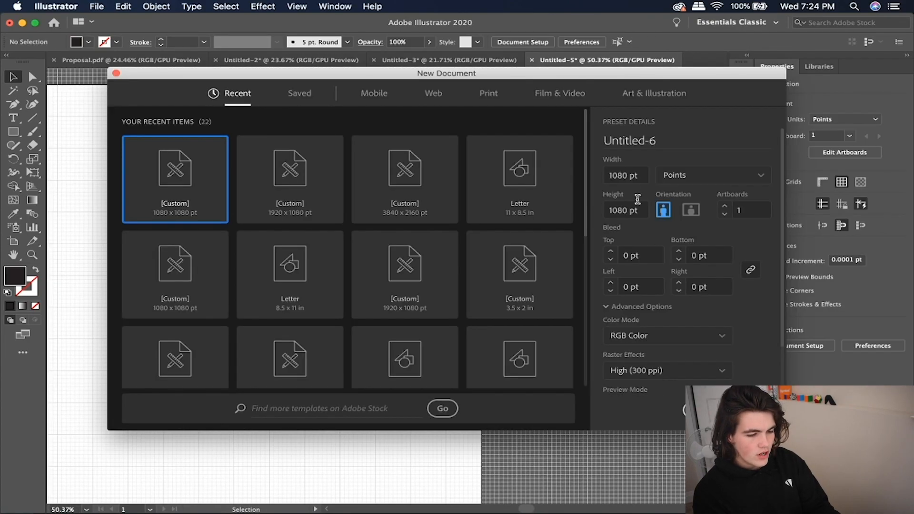
left_click(653, 139)
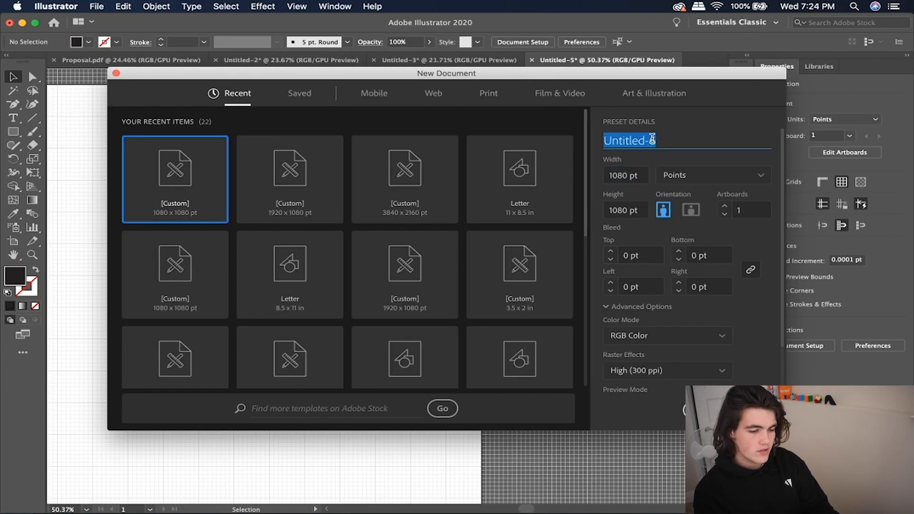
type("Isometric Grid")
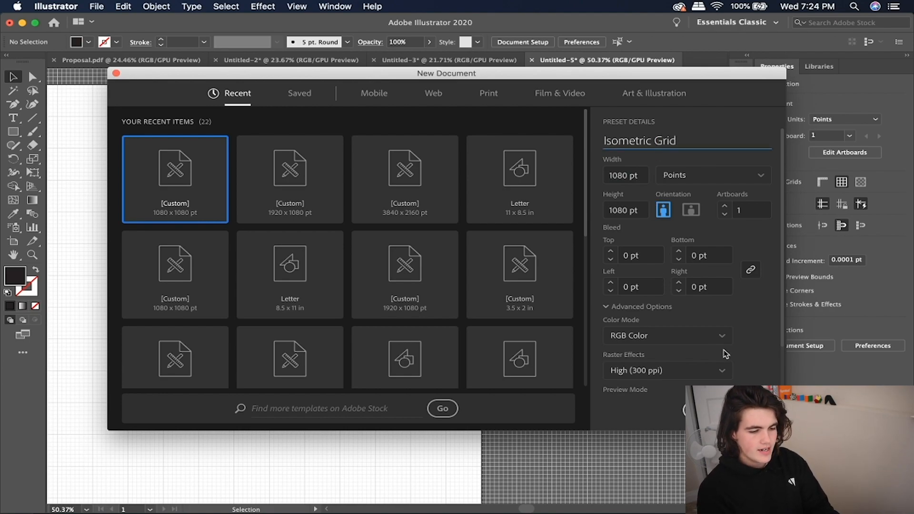
key("Return")
Draw a vertical line with the Pen tool near the artboard's left side, spanning from its upper to its lower edge
key("m")
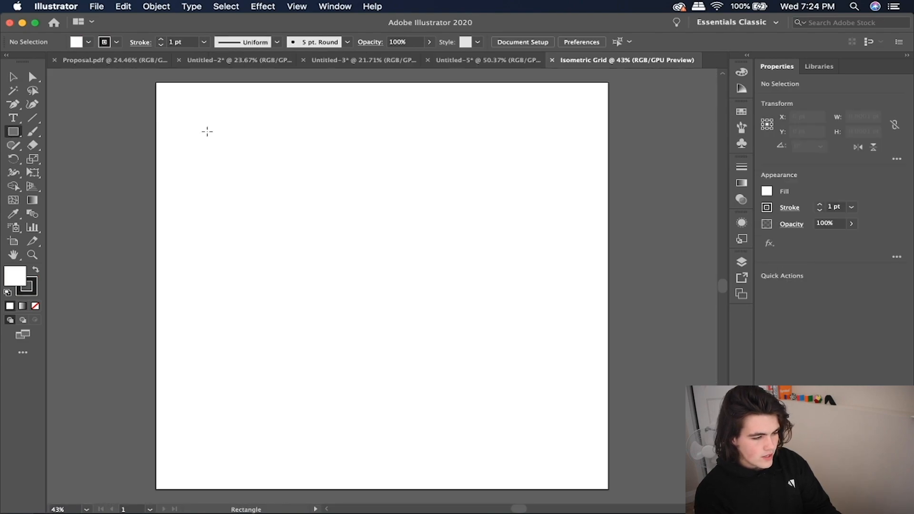
left_click(13, 103)
left_click_drag(13, 104, 71, 109)
left_click(180, 83)
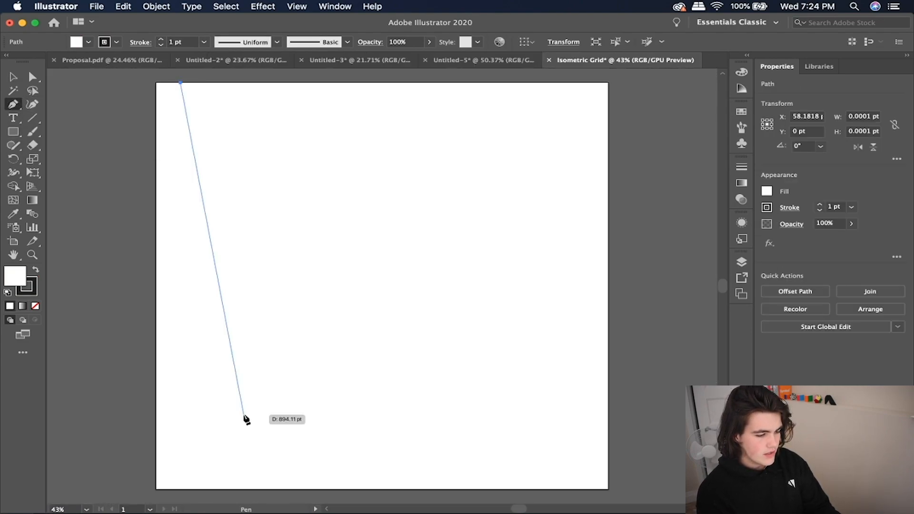
left_click(206, 492, "shift")
key("v")
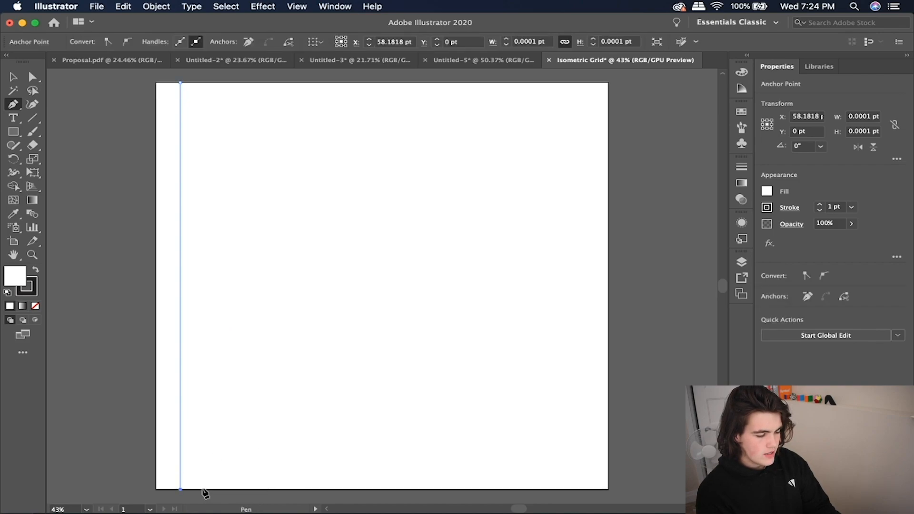
key("super+shift+a")
left_click(181, 174)
key("super+shift+a")
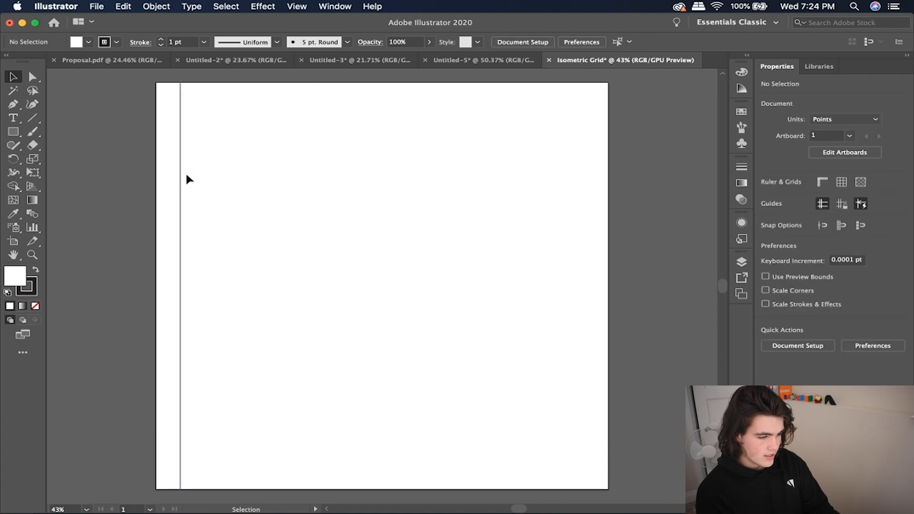
Duplicate the vertical line about 21 pt to the right of the original
left_click(181, 175)
key("super+shift+a")
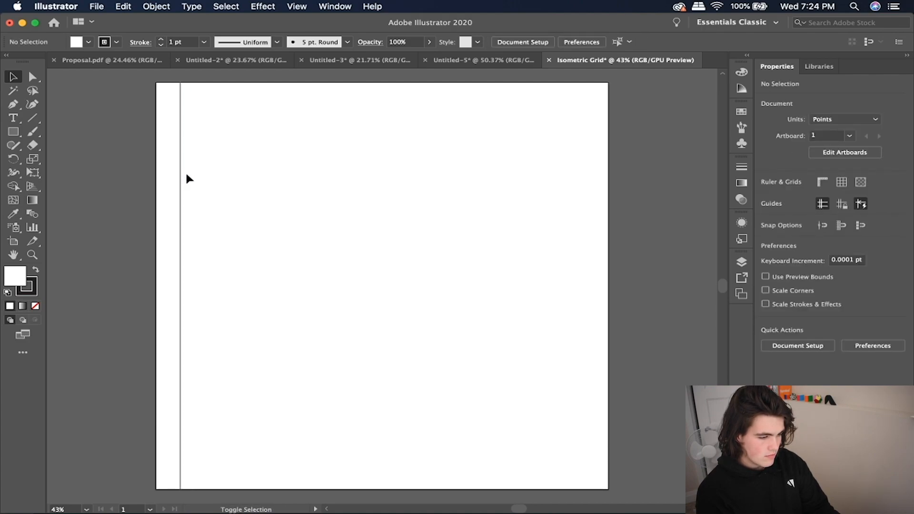
left_click_drag(186, 174, 192, 174)
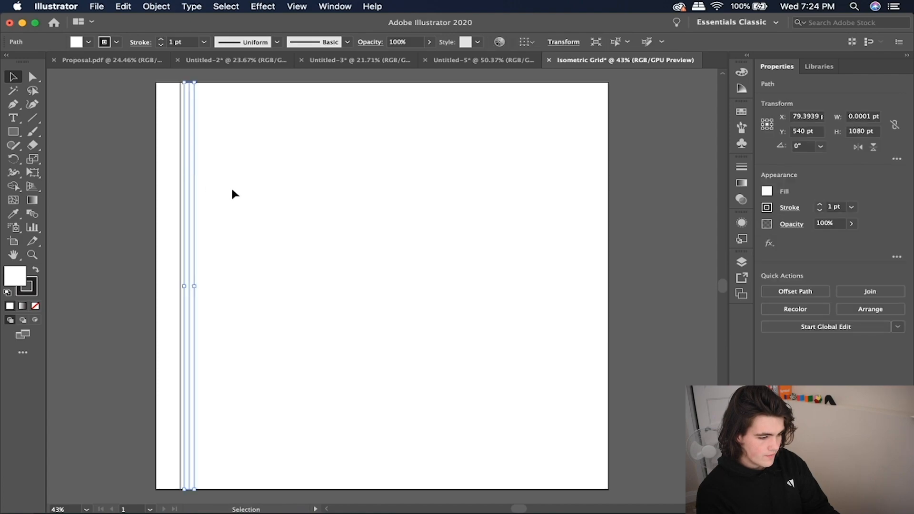
scroll(177, 208, "up", 2)
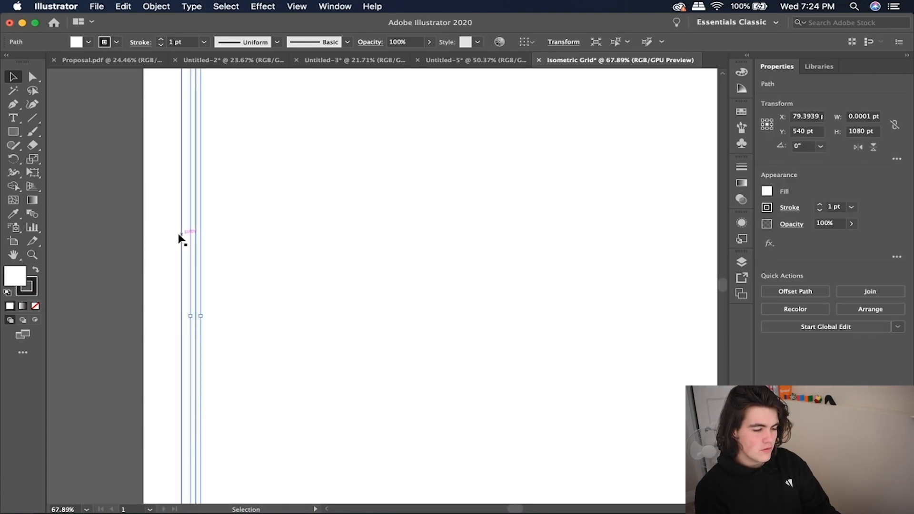
scroll(180, 238, "down", 3)
scroll(180, 239, "up", 2)
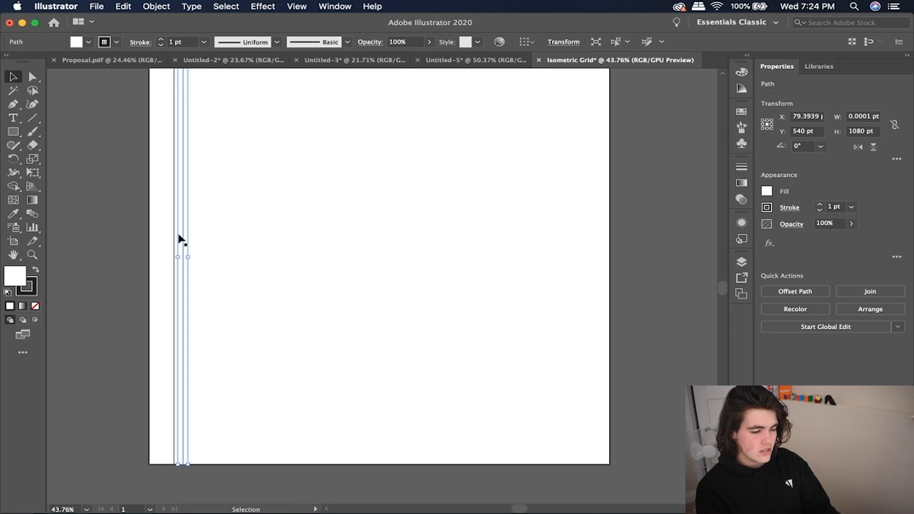
scroll(180, 239, "down", 1)
Repeat the line duplication at the same spacing until the vertical lines reach just past the artboard's right edge
key("super+d")
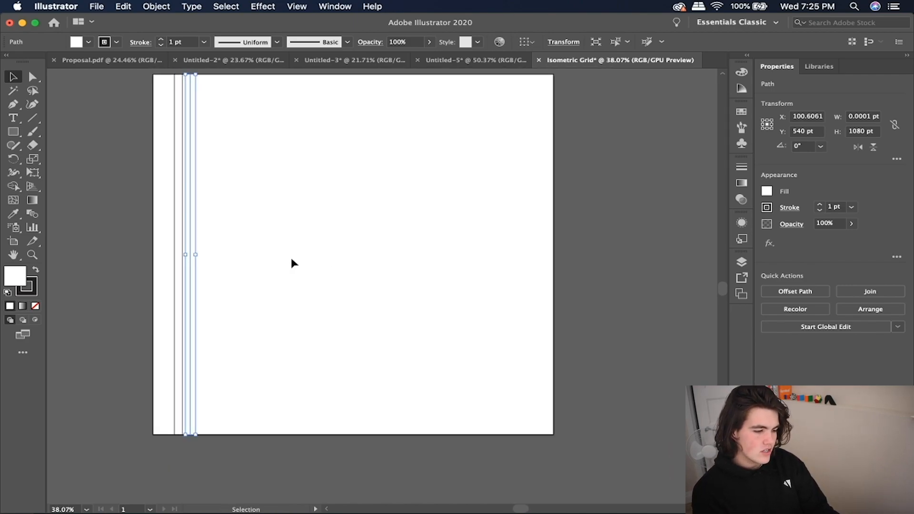
key("super+d")
key("super+d")
key("super+d")
key("super+d")
key("super+d")
key("super+d")
key("super+d")
key("super+d")
key("super+d")
key("super+d")
key("super+d")
key("super+d")
key("super+d")
key("super+d")
key("super+d")
key("super+d")
key("super+d")
key("super+d")
key("super+d")
key("super+d")
key("super+d")
key("super+d")
key("super+d")
key("super+d")
key("super+d")
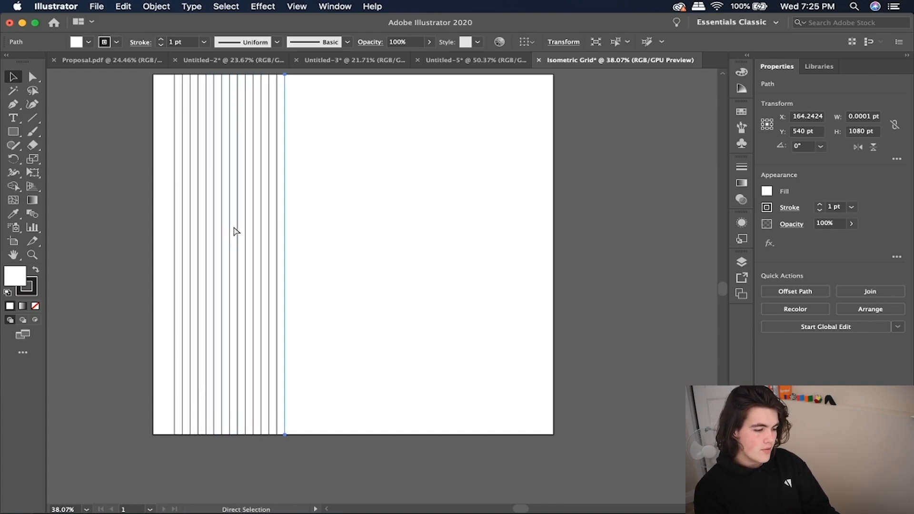
key("super+d")
key("super+d")
key("super+d")
key("super+d")
key("super+d")
key("super+d")
key("super+d")
key("super+d")
key("super+d")
key("super+d")
key("super+d")
key("super+d")
key("super+d")
key("super+d")
key("super+d")
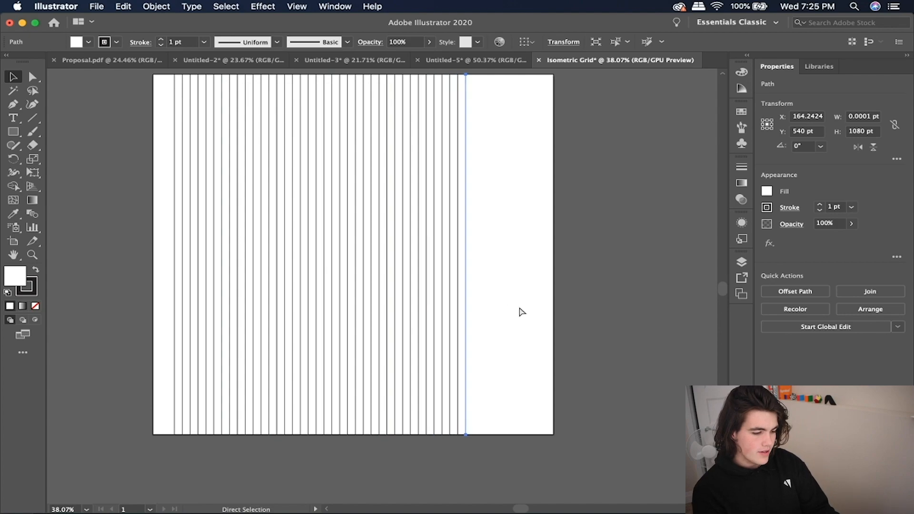
key("super+d")
key("super+d")
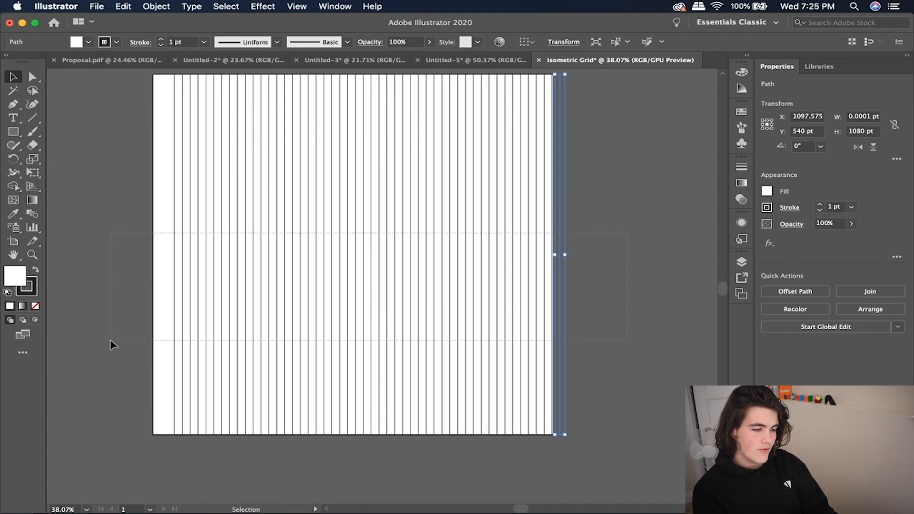
Select all the vertical lines and centre them on the artboard at X 540 pt, Y 540 pt
left_click_drag(111, 340, 106, 342)
scroll(106, 341, "down", 4)
scroll(248, 278, "up", 5)
scroll(249, 279, "down", 2)
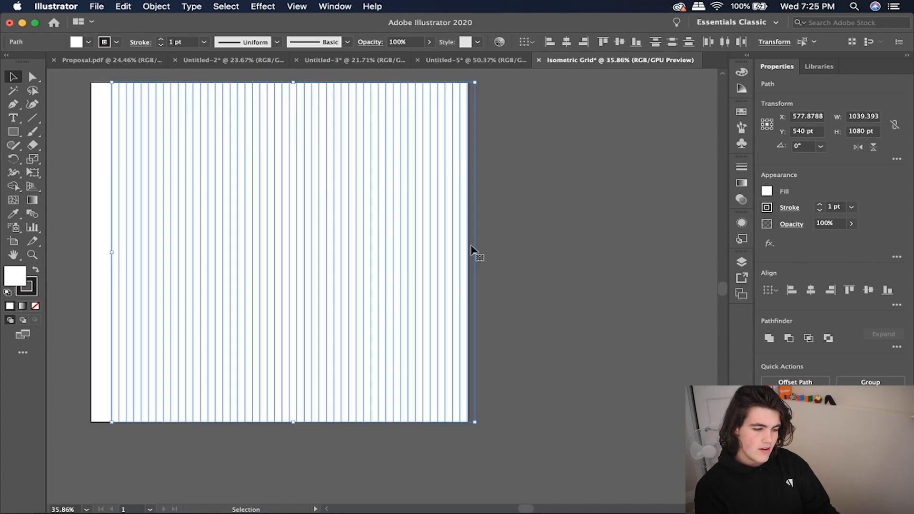
scroll(471, 248, "left", 3)
mouse_move(506, 255)
left_mouse_down()
mouse_move(320, 365)
mouse_move(262, 368)
mouse_move(410, 222)
mouse_move(494, 256)
left_mouse_up()
key("super+0")
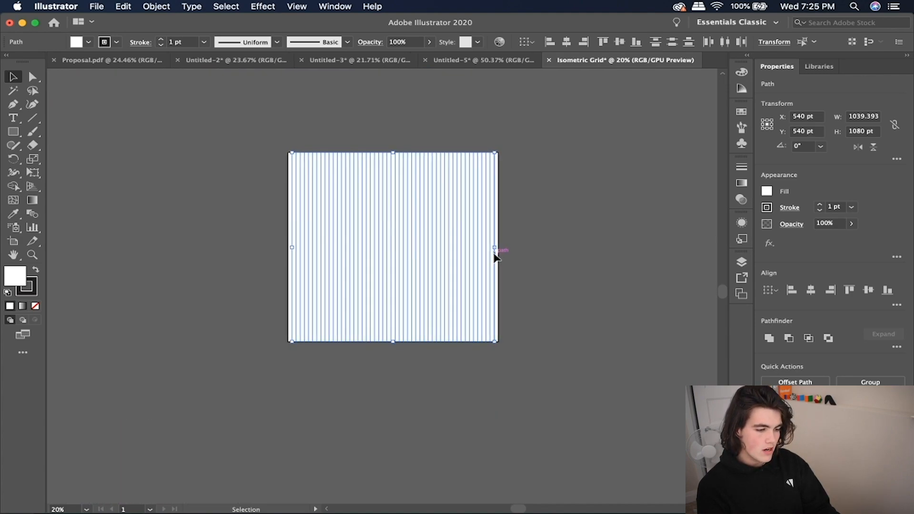
left_click(600, 262)
Select all the vertical lines again and set their stroke weight to 0.25 pt
scroll(599, 261, "down", 2)
left_click(564, 258)
left_click_drag(593, 349, 295, 95)
scroll(450, 158, "up", 2)
scroll(450, 158, "right", 2)
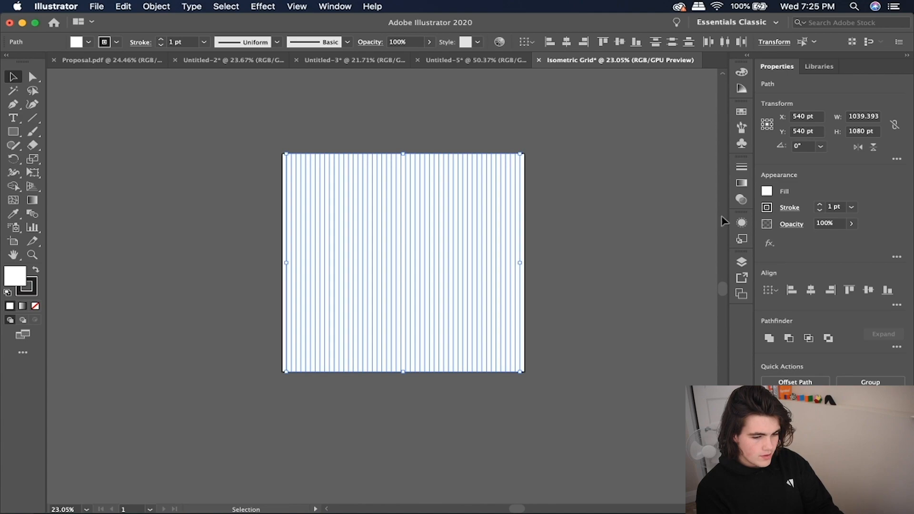
left_click(820, 211)
left_click(545, 238)
left_click(419, 287)
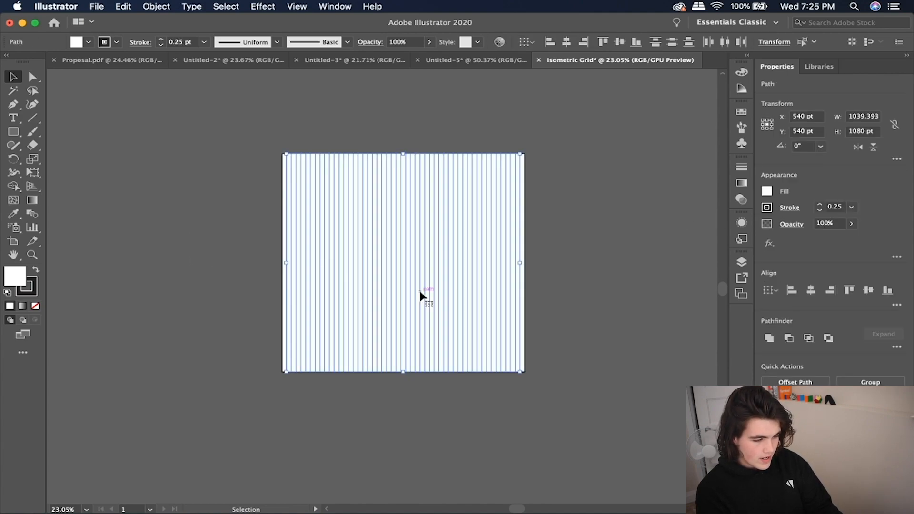
Paste a copy of the vertical lines in front and rotate the copy by 60°
scroll(419, 287, "up", 3)
scroll(365, 242, "up", 2)
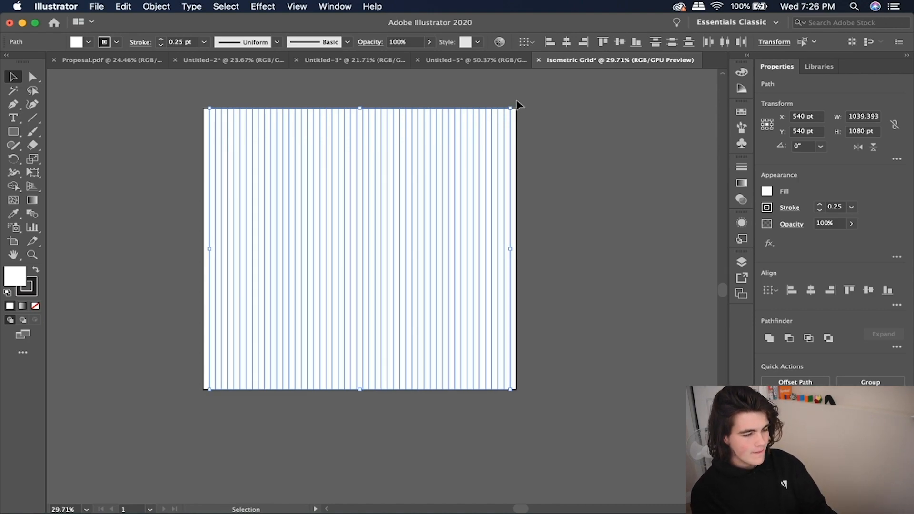
right_click(387, 187)
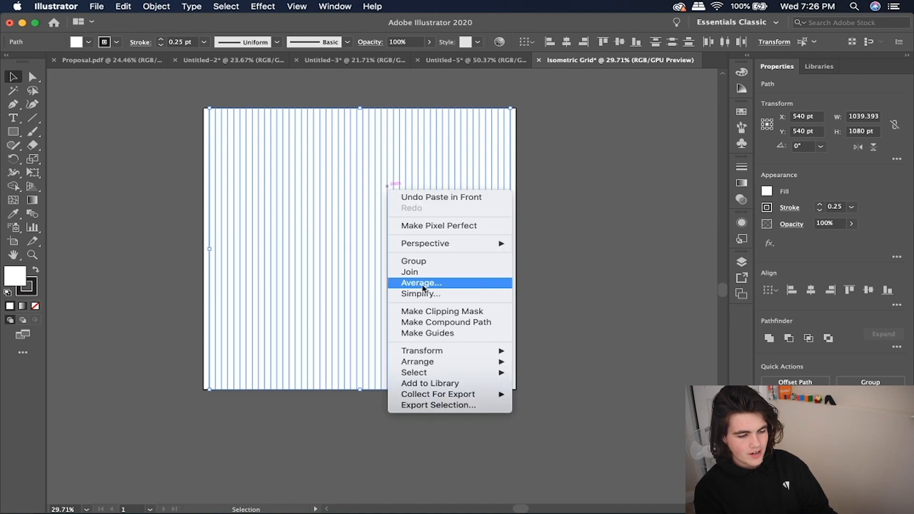
mouse_move(443, 350)
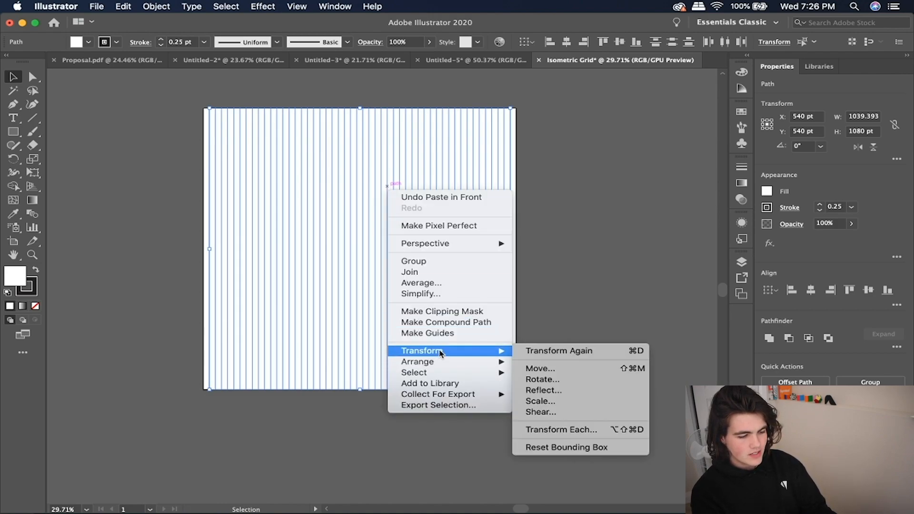
left_click(537, 379)
key("Return")
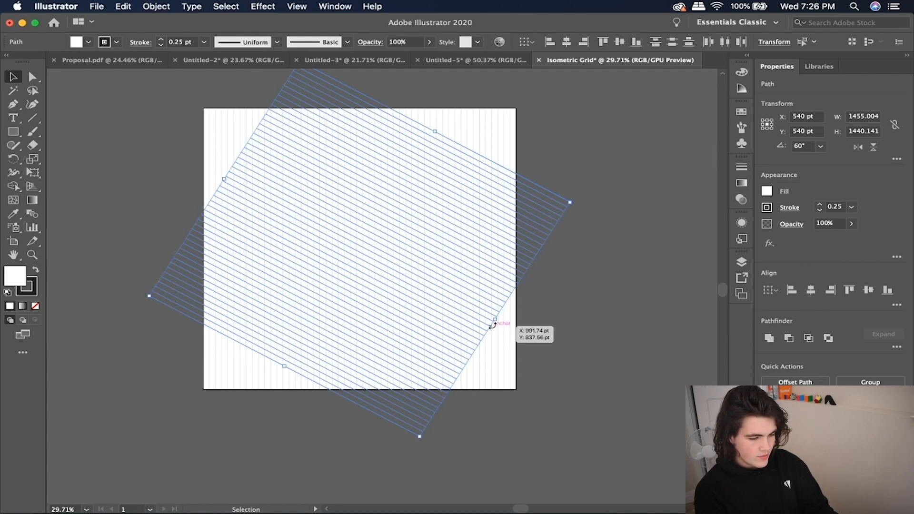
Stretch the rotated lines lengthwise from their centre beyond the artboard, to an overall extent of about 2314 by 1936 pt
left_click_drag(495, 320, 621, 395)
left_click(665, 412)
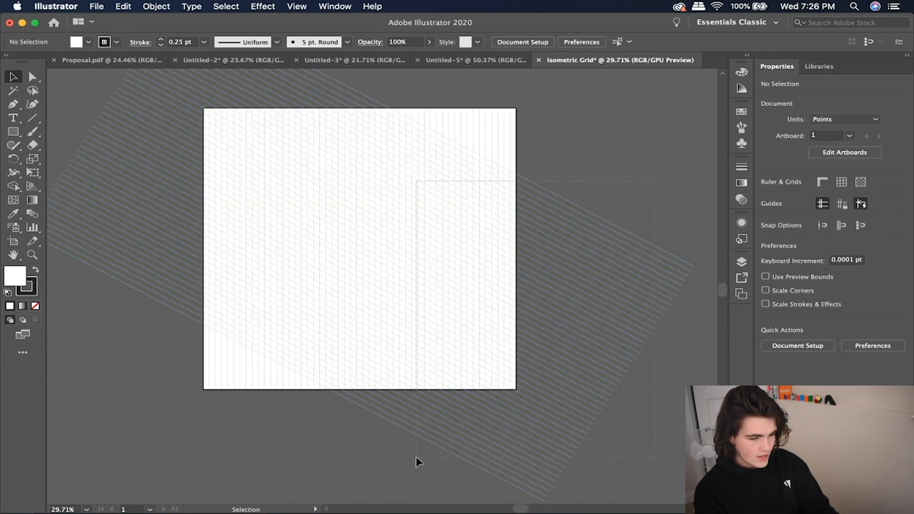
left_click(526, 162)
left_click(530, 111)
scroll(541, 480, "down", 2)
left_click(541, 457)
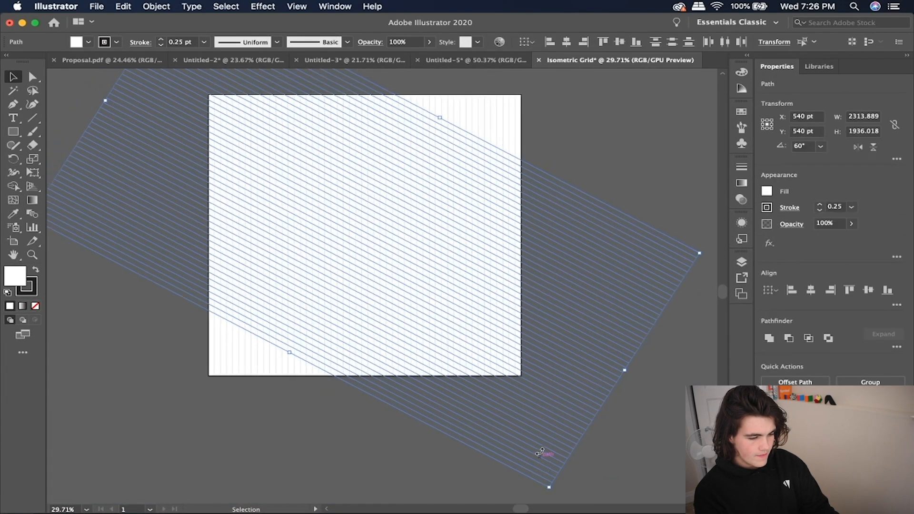
Reflect the 60° lines across the horizontal axis as a copy to form the opposite diagonals of the isometric grid
scroll(541, 455, "down", 2)
scroll(542, 455, "down", 2)
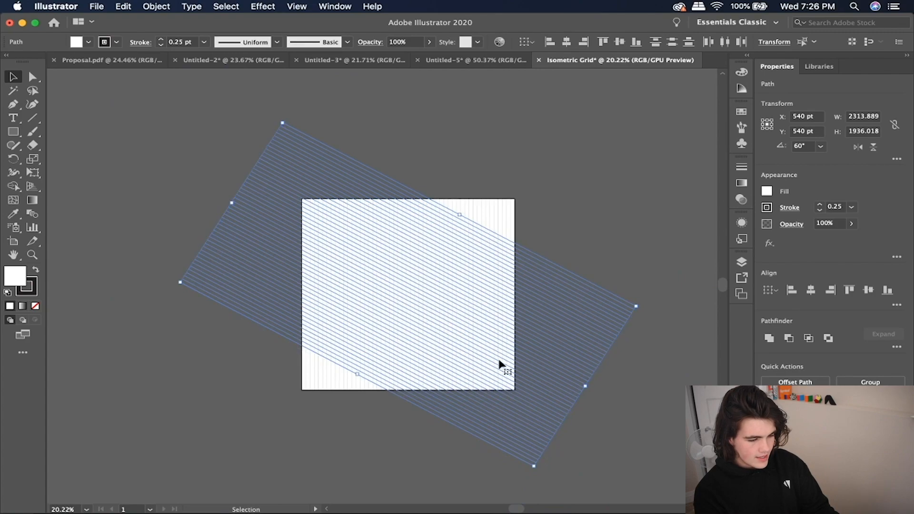
key("a")
key("v")
right_click(565, 354)
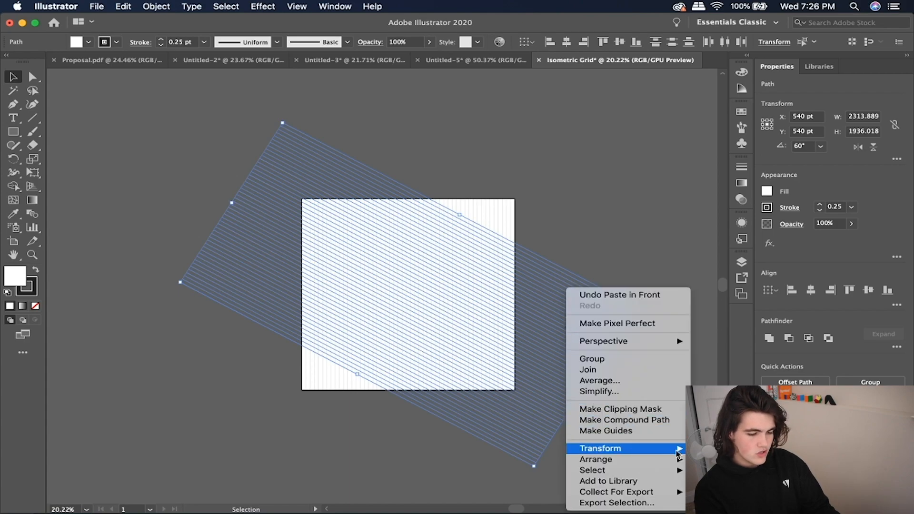
left_click(719, 446)
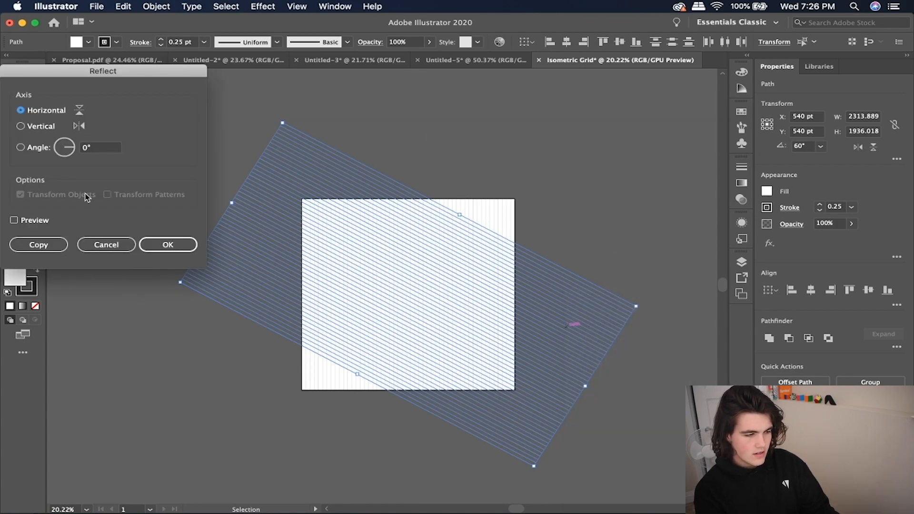
left_click(162, 245)
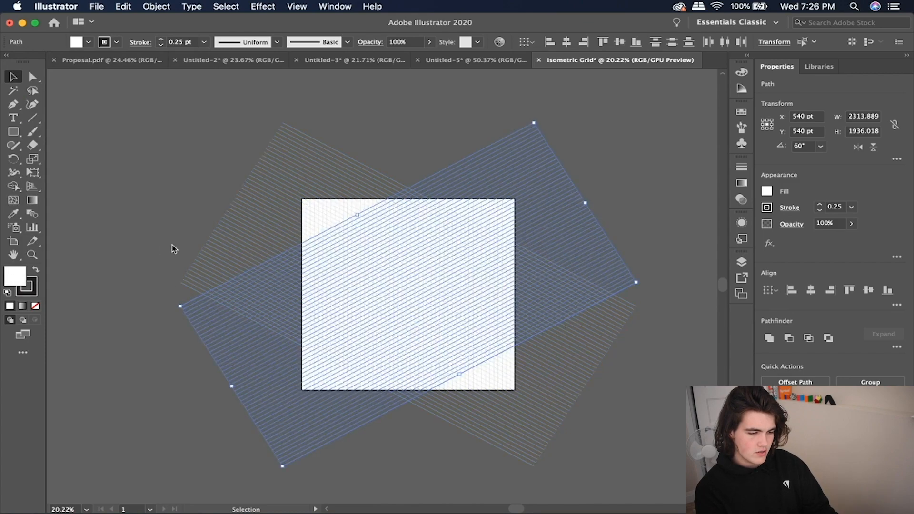
Examine how the vertical and diagonal lines intersect across the artboard and at its corners
left_click(621, 179)
scroll(499, 288, "up", 4)
scroll(498, 288, "down", 4)
scroll(395, 349, "up", 3)
scroll(384, 351, "down", 3)
scroll(451, 414, "up", 2)
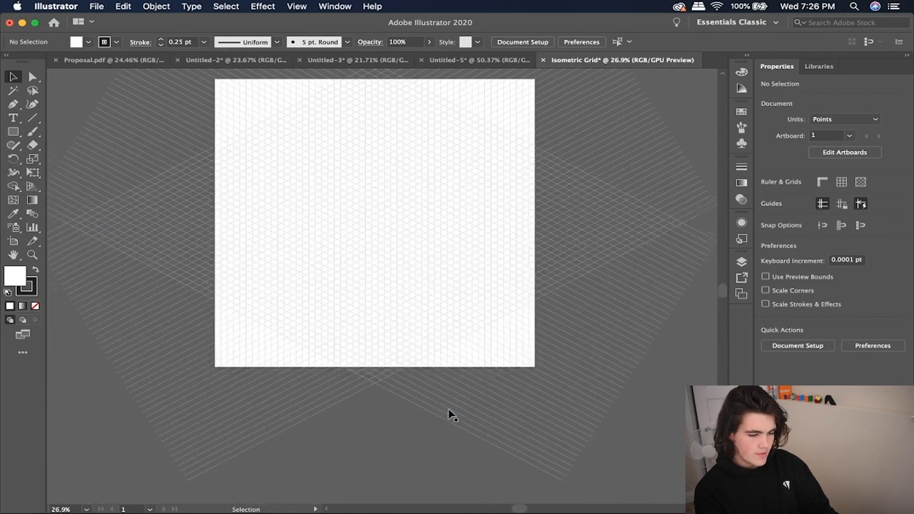
scroll(504, 317, "up", 2)
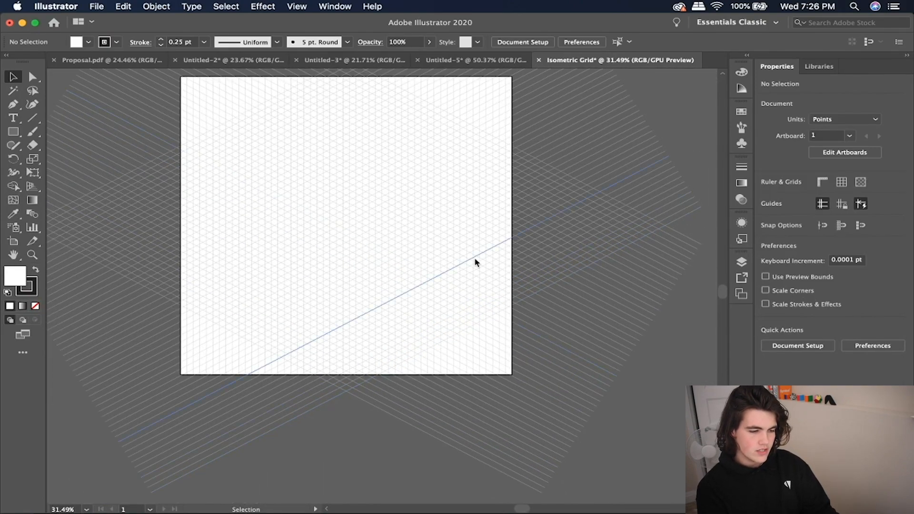
scroll(506, 111, "up", 2)
scroll(507, 111, "down", 3)
scroll(367, 178, "down", 2)
scroll(367, 177, "up", 3)
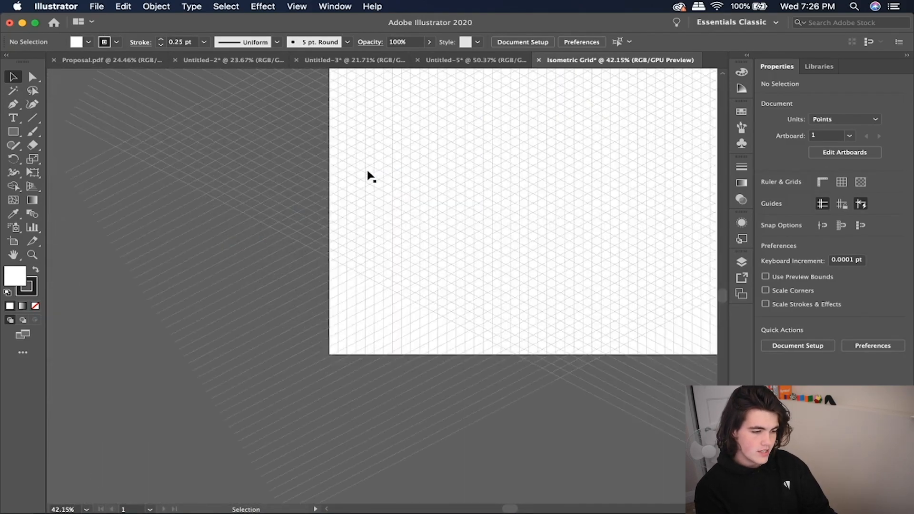
scroll(371, 167, "down", 4)
key("m")
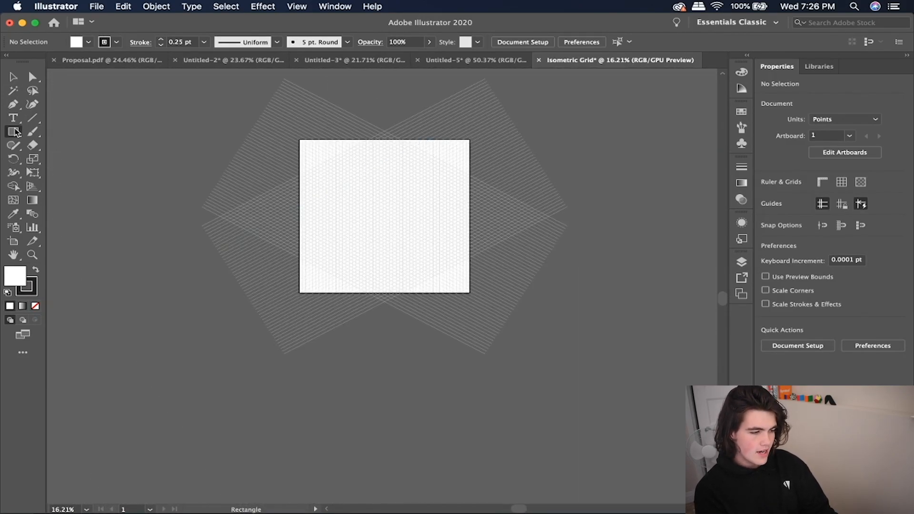
scroll(318, 151, "up", 4)
scroll(305, 147, "up", 2)
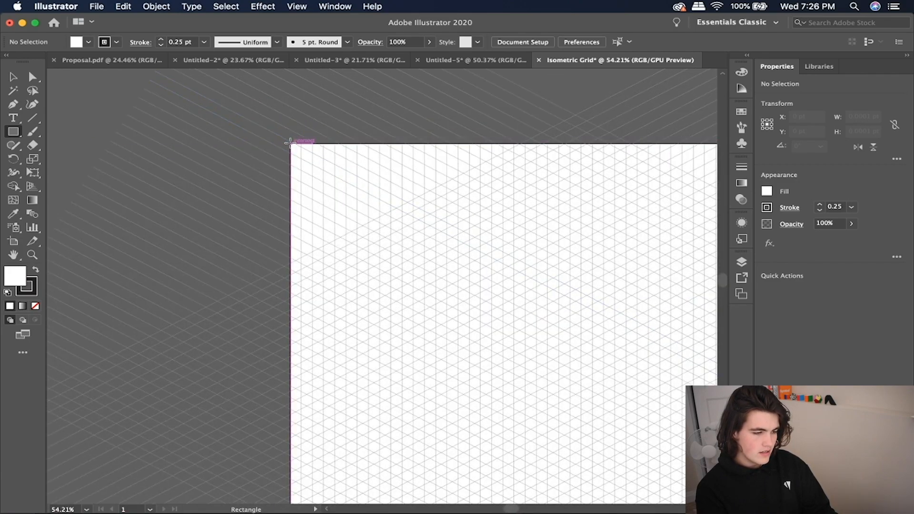
scroll(290, 142, "down", 2)
left_click_drag(292, 143, 641, 456)
key("super+z")
Turn on Trim View and draw a 1080 by 1080 pt rectangle exactly covering the artboard
left_click(297, 7)
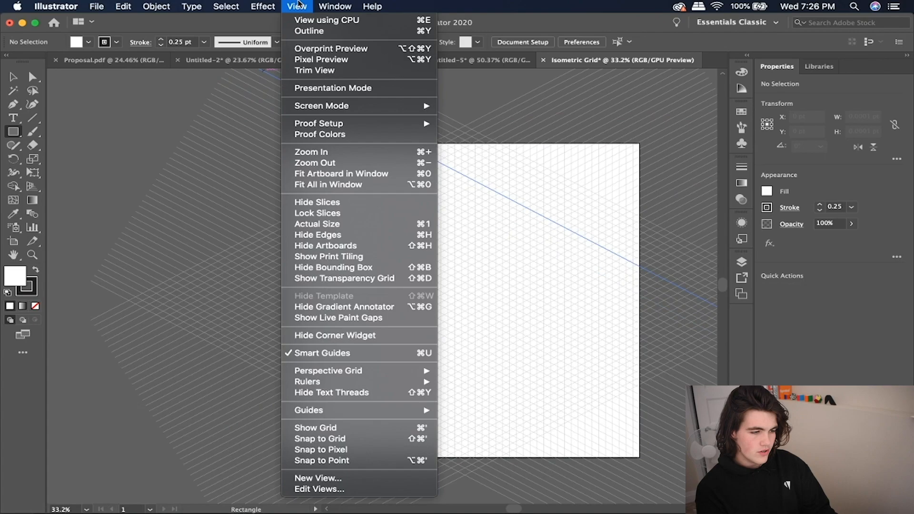
left_click(316, 70)
key("super+minus")
scroll(381, 156, "up", 4)
left_click_drag(261, 97, 532, 344)
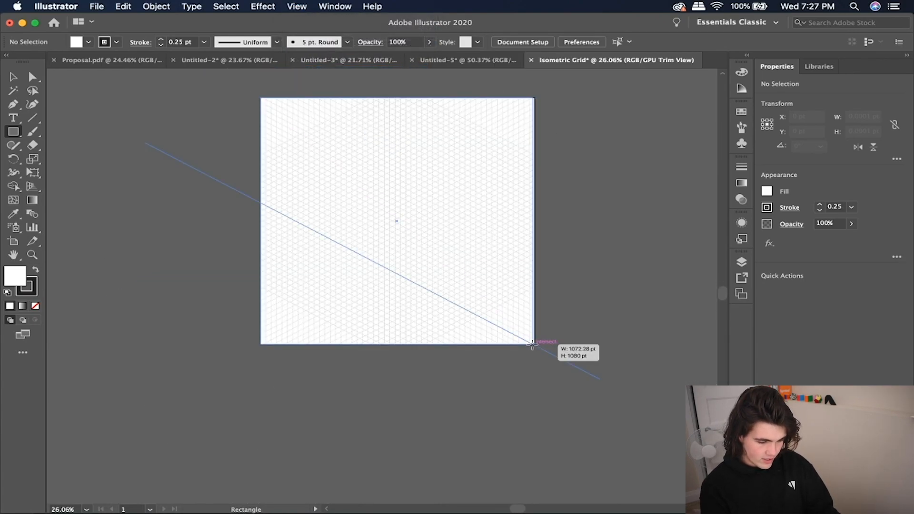
left_click_drag(533, 345, 534, 344)
Select all the grid lines with the rectangle and make a clipping mask from them, leaving nothing selected
scroll(535, 345, "down", 5)
key("super+a")
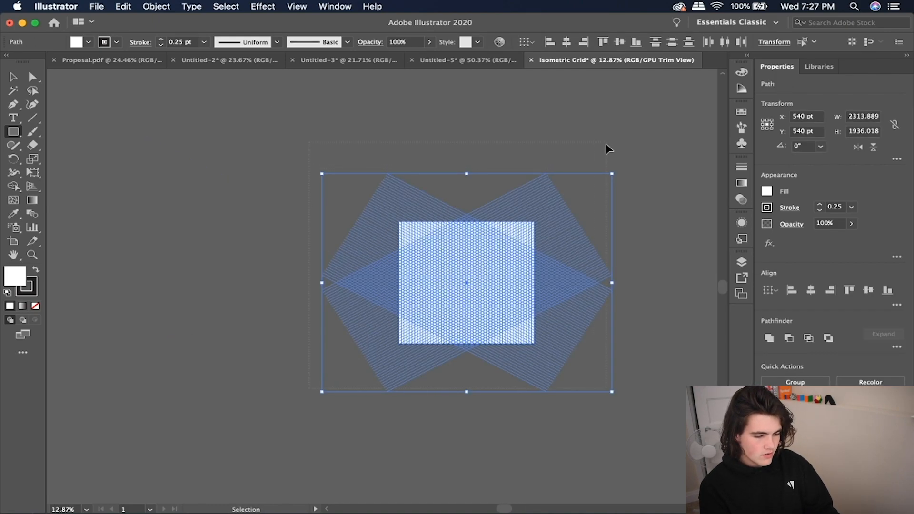
scroll(562, 219, "up", 5)
scroll(560, 222, "down", 3)
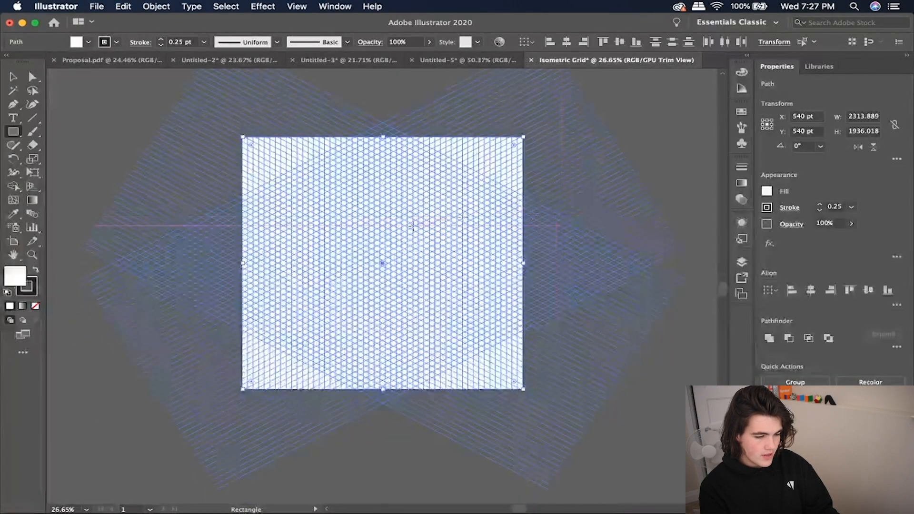
right_click(413, 229)
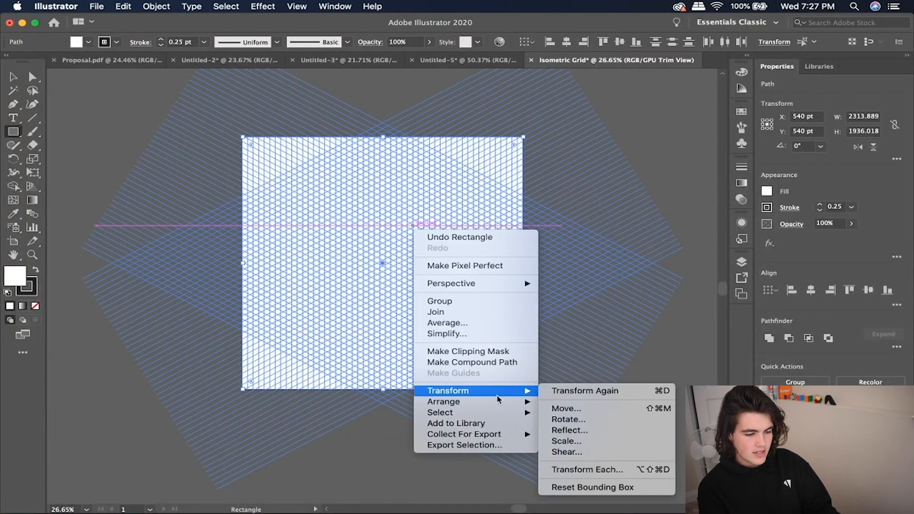
left_click(461, 354)
key("super+shift+a")
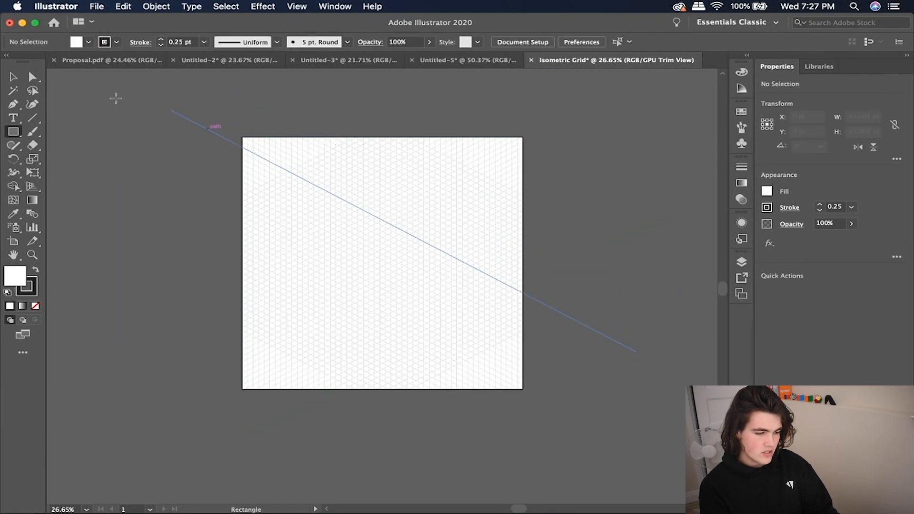
Select the clipped grid and turn Trim View off
left_click(13, 77)
left_click(397, 187)
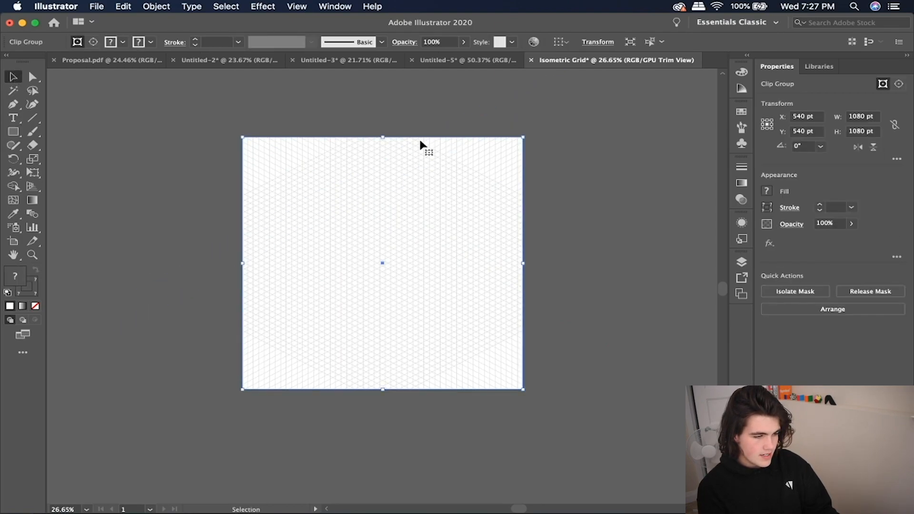
left_click(239, 6)
left_click(312, 74)
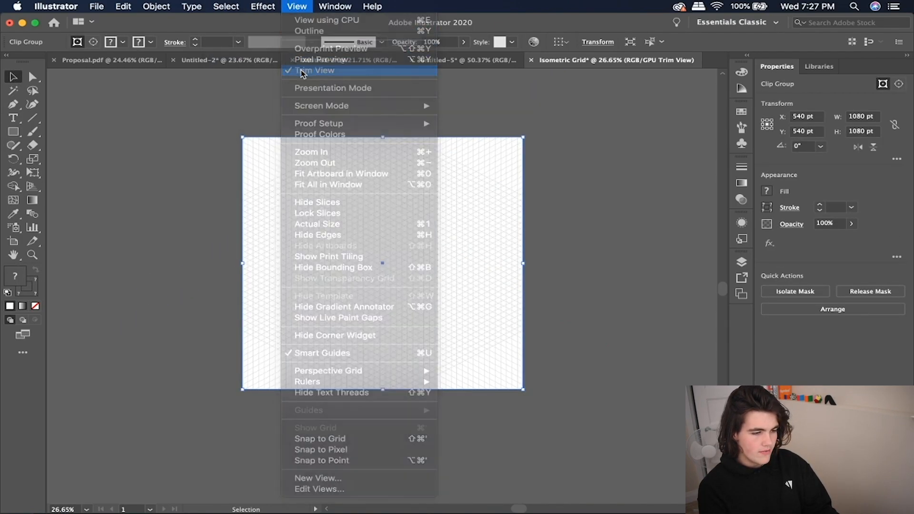
Bring the sketch photo from the Untitled-5 document into the Isometric Grid document and place it across the artboard's right edge
left_click(507, 61)
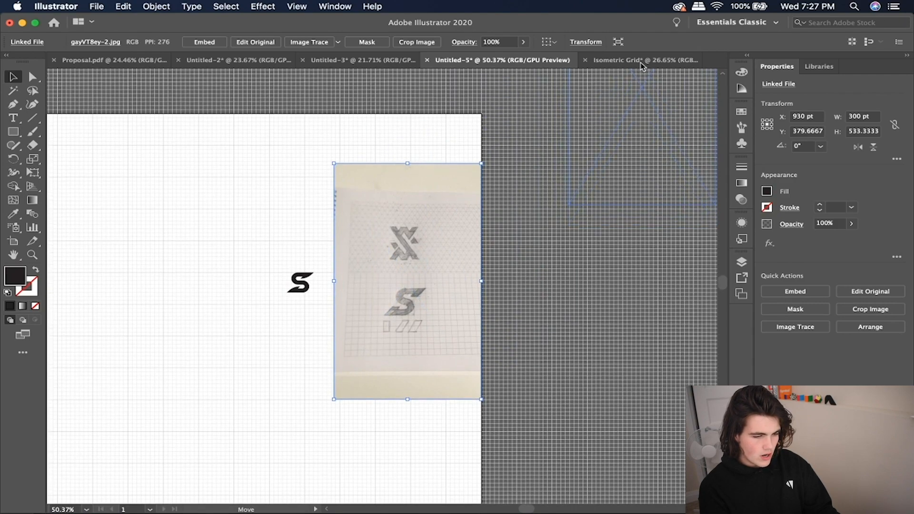
left_click(642, 62)
left_click(580, 205)
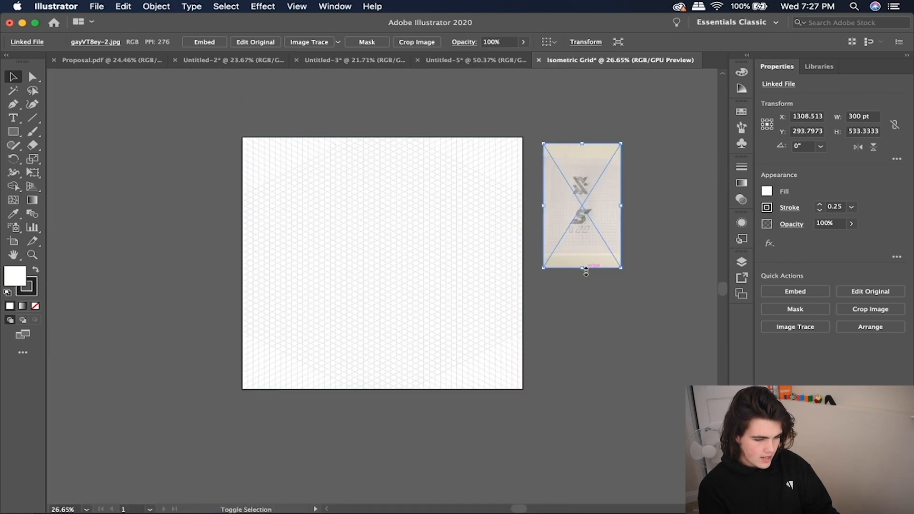
left_click_drag(583, 266, 582, 344)
scroll(573, 218, "up", 4)
left_click_drag(573, 219, 465, 260)
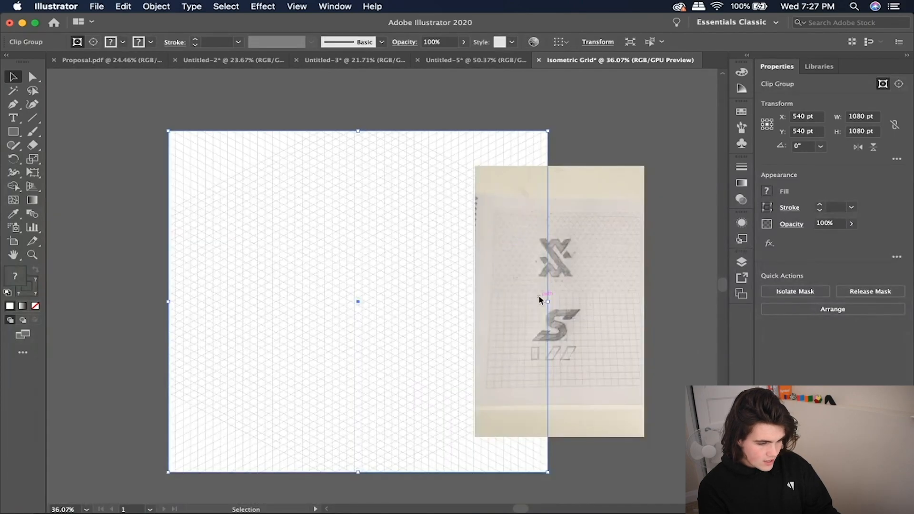
Rotate the clipped grid to 270° so that its vertical lines run horizontally
scroll(540, 300, "up", 3)
left_click_drag(560, 304, 222, 453)
scroll(222, 455, "down", 3)
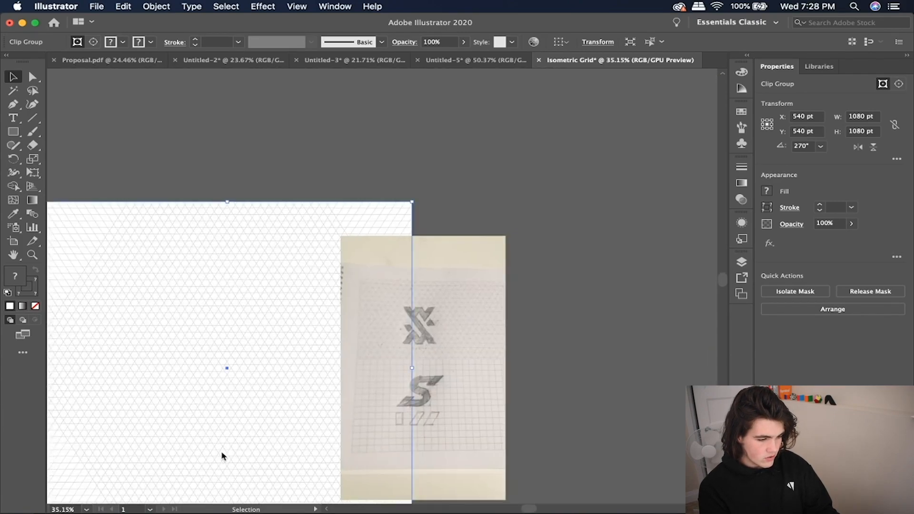
Trace the X logo's top edge on grid intersections with the Pen tool: a V notch, a flat segment and a second V notch
scroll(222, 455, "up", 2)
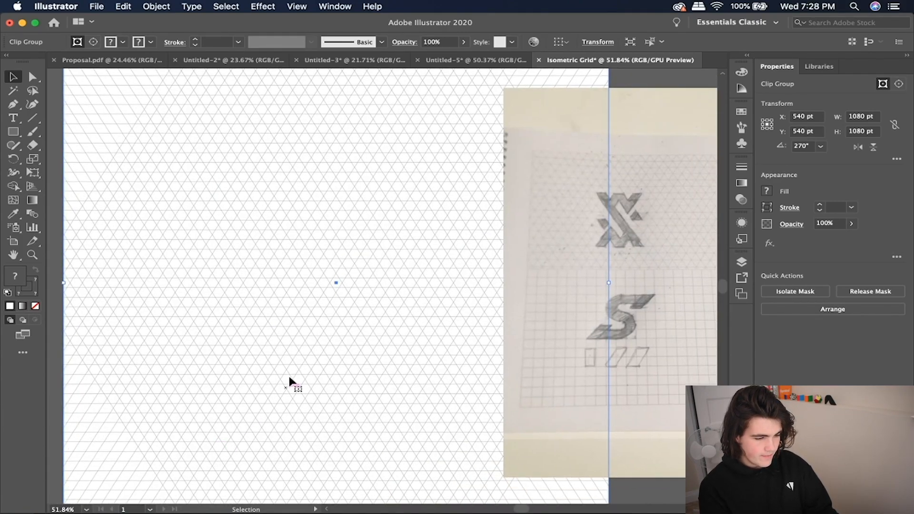
scroll(363, 210, "up", 4)
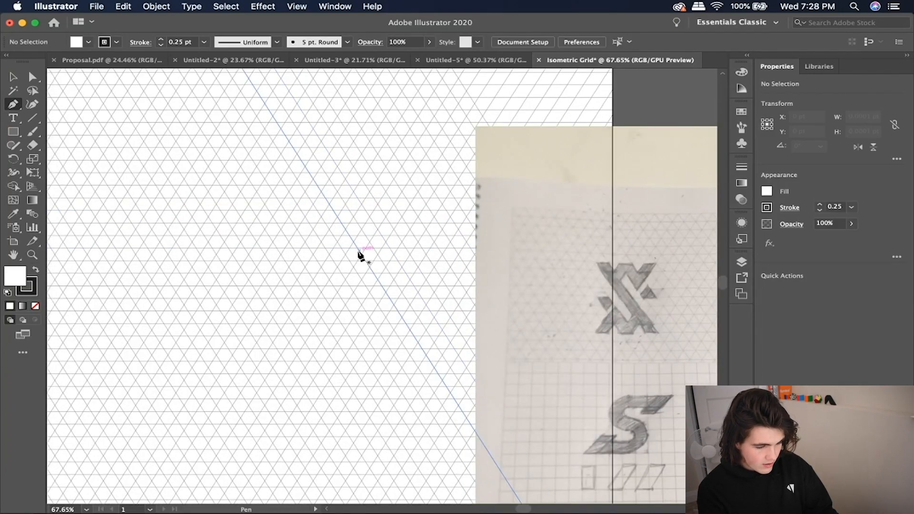
scroll(638, 276, "up", 5)
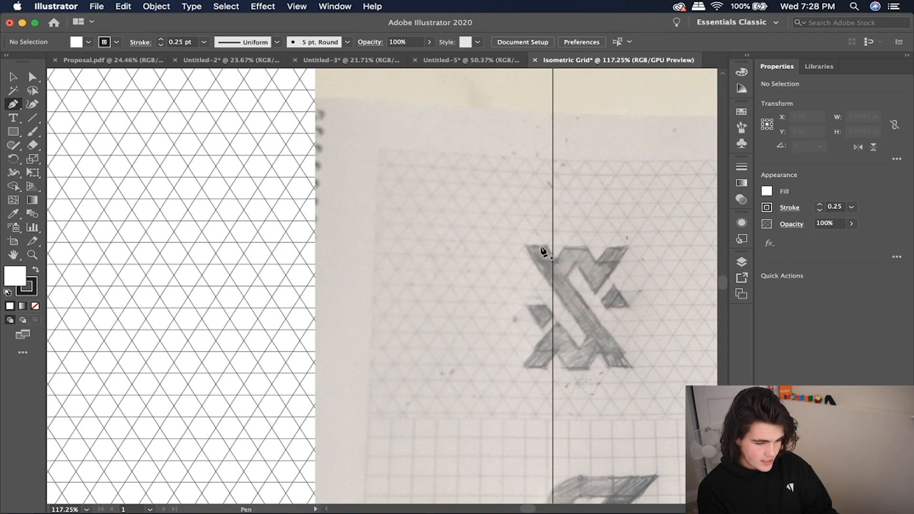
scroll(543, 251, "left", 5)
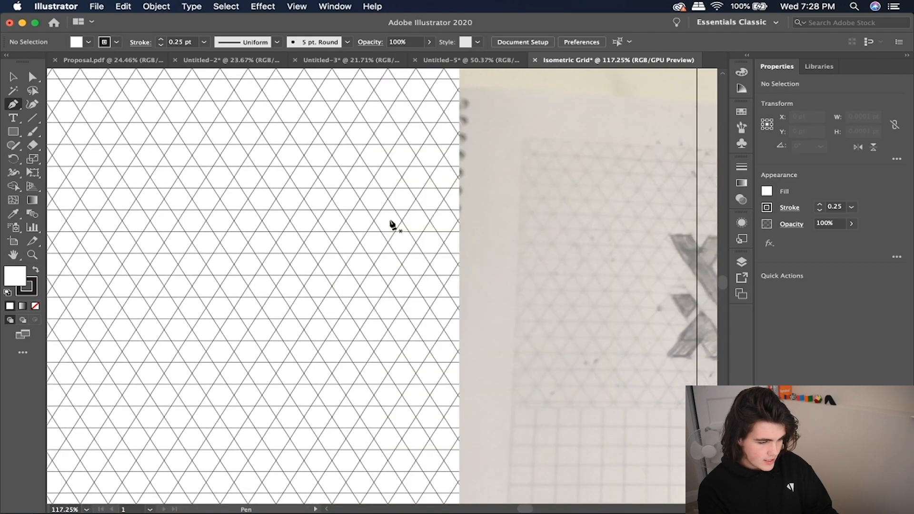
left_click(353, 210)
left_click(332, 243)
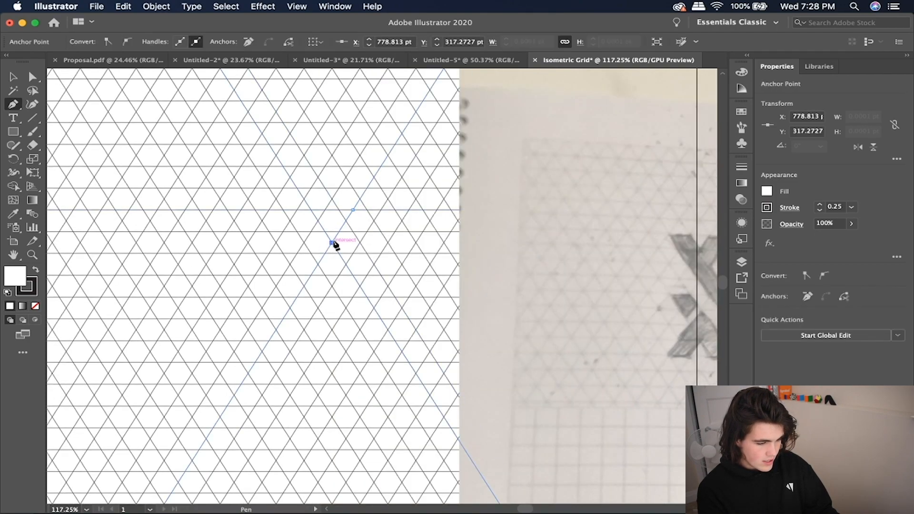
left_click(311, 210)
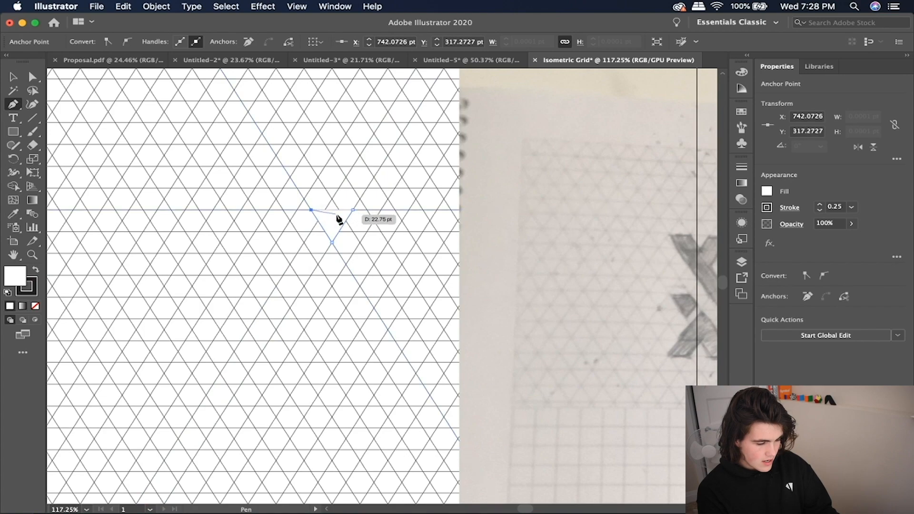
scroll(307, 212, "down", 3)
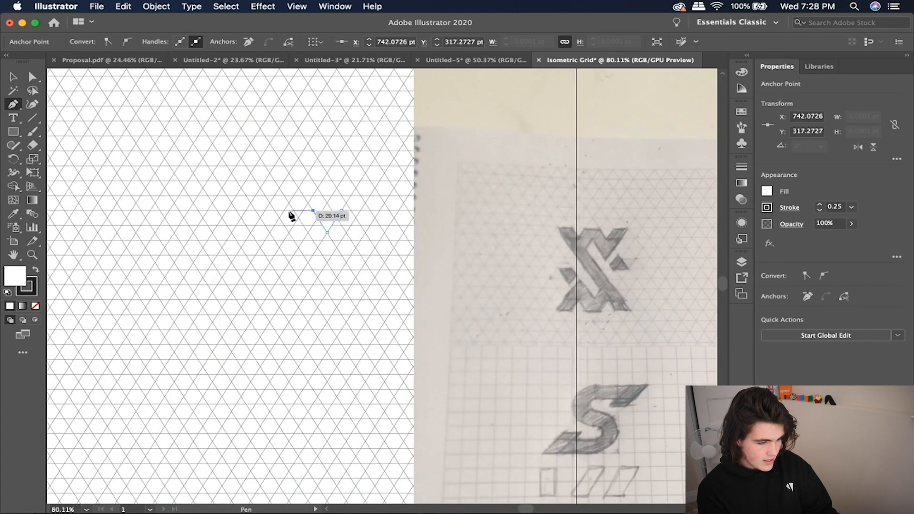
left_click(284, 210)
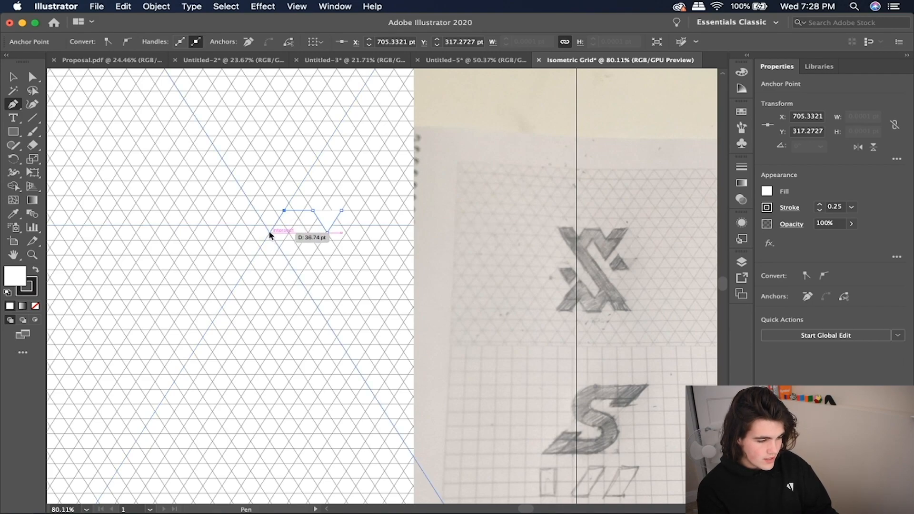
left_click(257, 210)
scroll(257, 212, "up", 3)
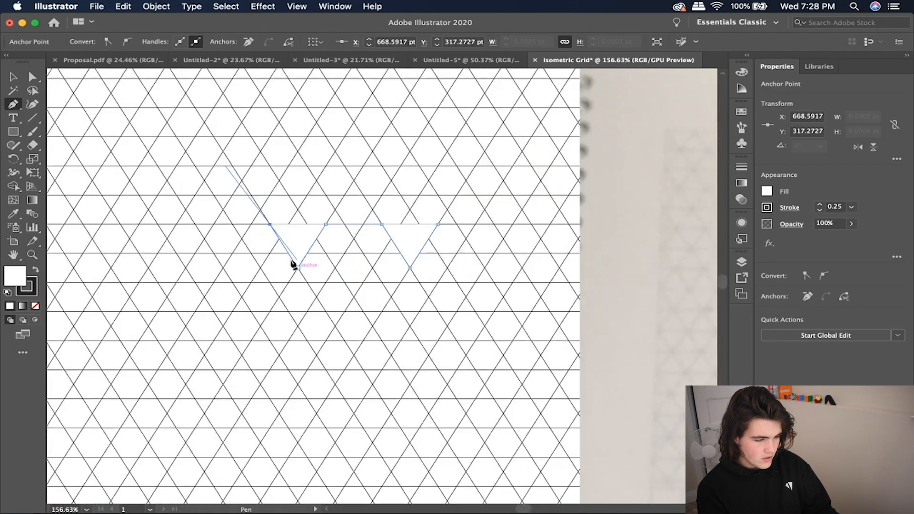
scroll(266, 291, "down", 4)
scroll(251, 260, "up", 3)
left_click(250, 256)
scroll(241, 261, "up", 3)
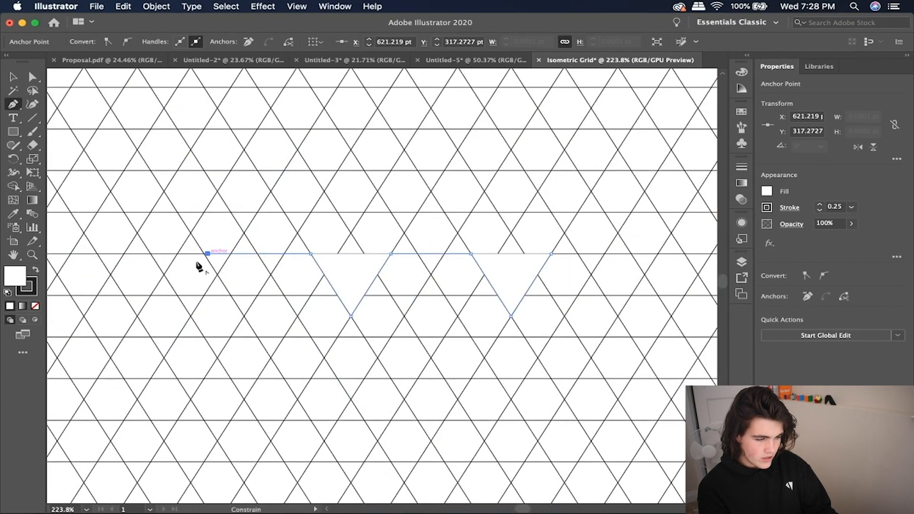
scroll(199, 266, "up", 10)
scroll(226, 233, "down", 10)
key("cmd+z")
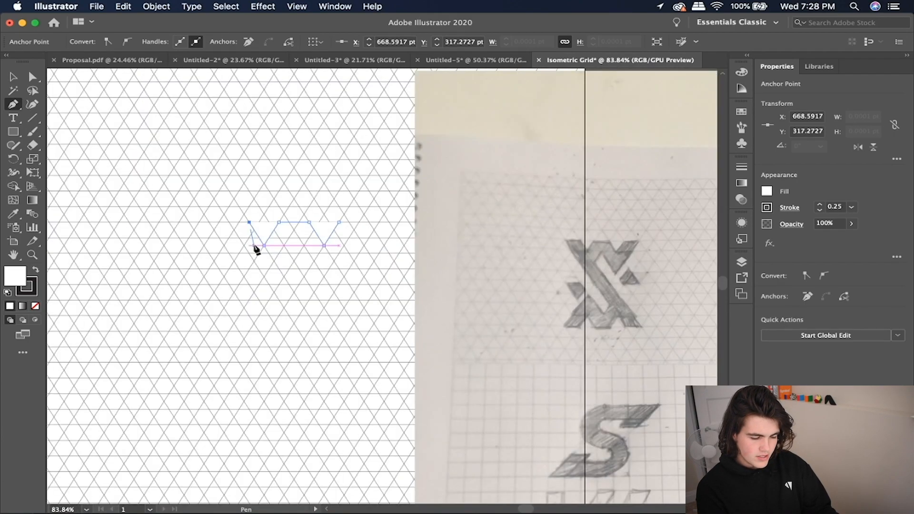
Extend the logo outline horizontally from the second notch to the grid intersection at about X 619.6 pt, Y 317.3 pt
scroll(223, 237, "up", 6)
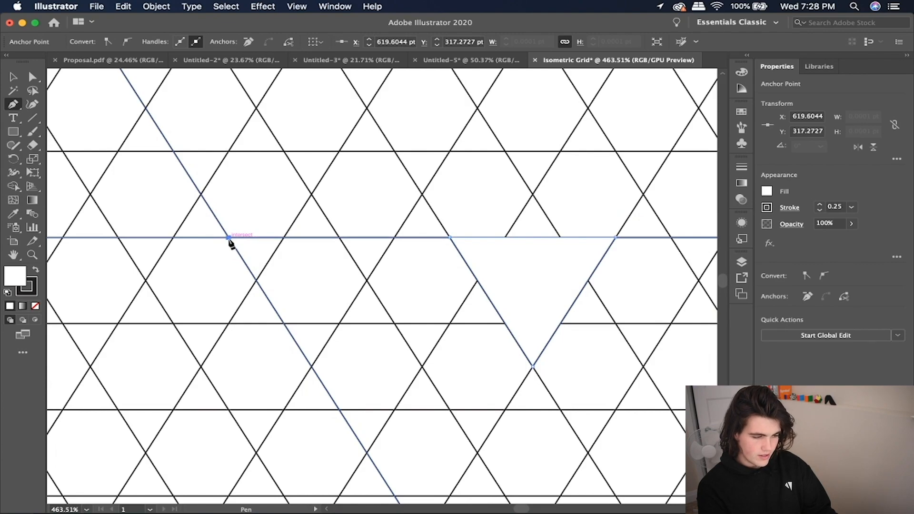
scroll(231, 242, "down", 6)
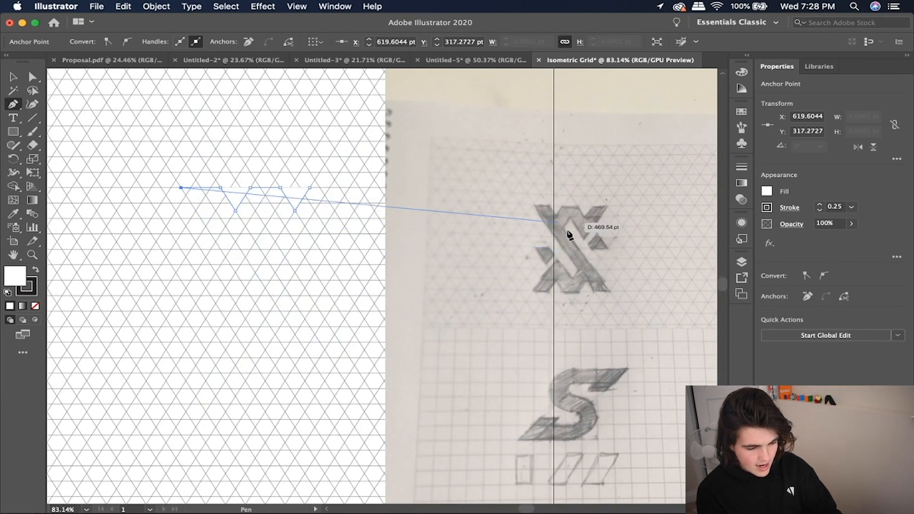
scroll(570, 233, "up", 3)
scroll(530, 233, "up", 2)
scroll(526, 232, "down", 2)
scroll(530, 233, "up", 2)
scroll(522, 228, "up", 3)
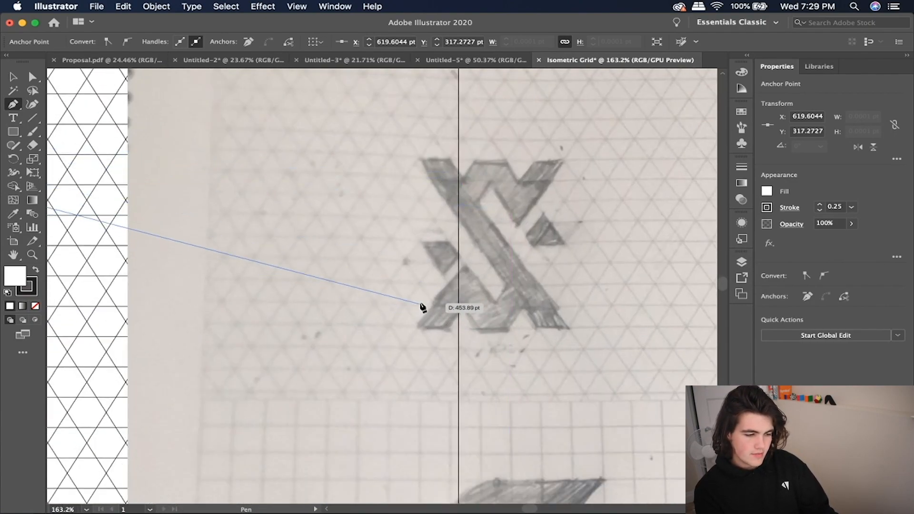
Extend the logo outline diagonally down and inward to the grid intersection at about X 687.0 pt, Y 433.9 pt
scroll(421, 167, "down", 4)
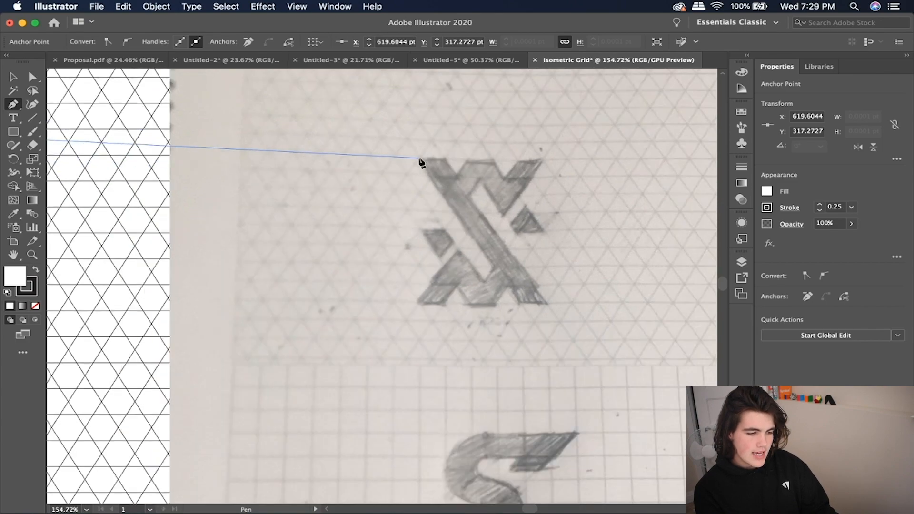
scroll(398, 251, "left", 1)
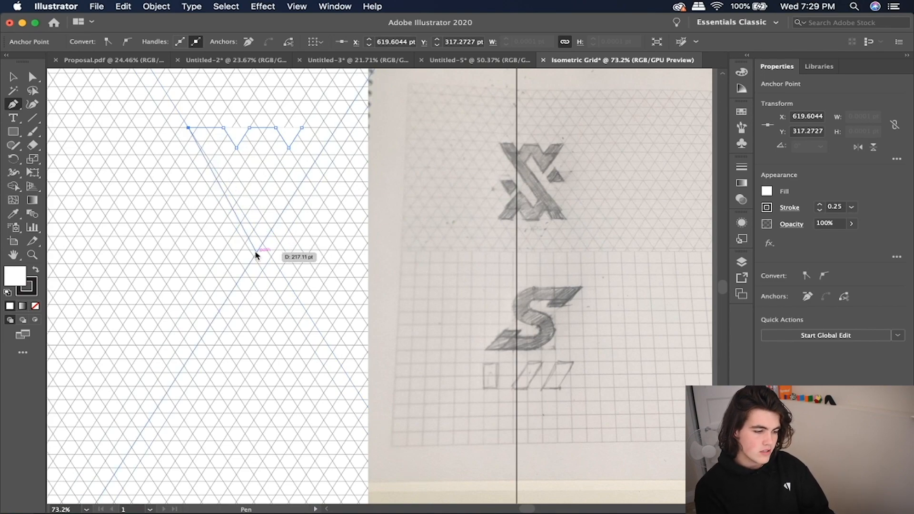
scroll(257, 247, "up", 2)
left_click(260, 227)
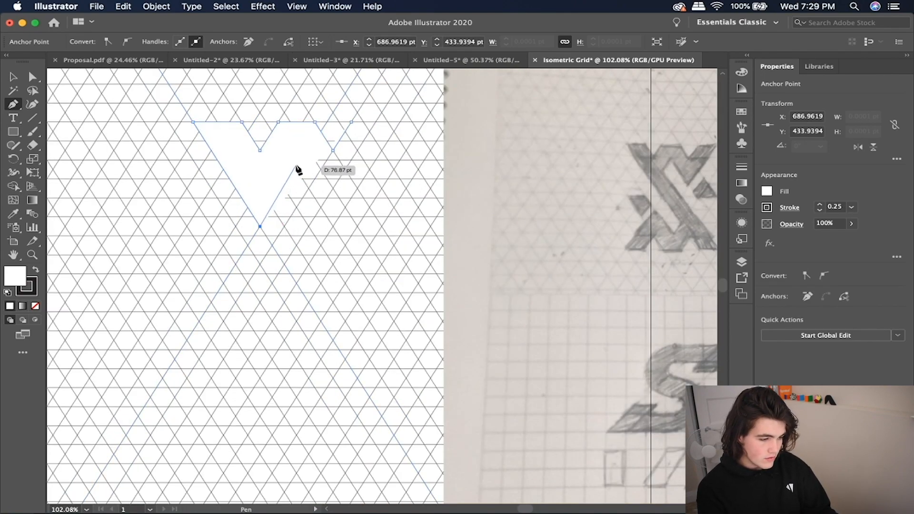
Give the logo outline no fill and a light blue 4 pt stroke
key("v")
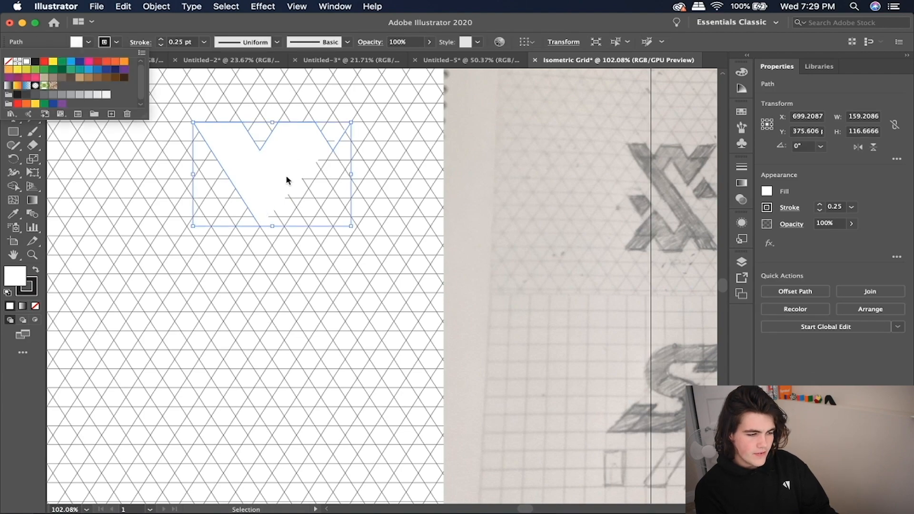
left_click(88, 43)
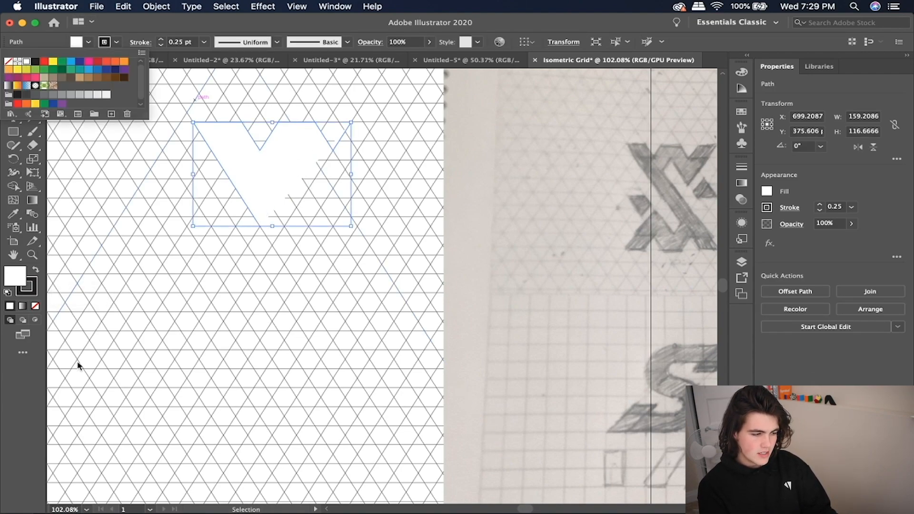
left_click(37, 307)
left_click(37, 306)
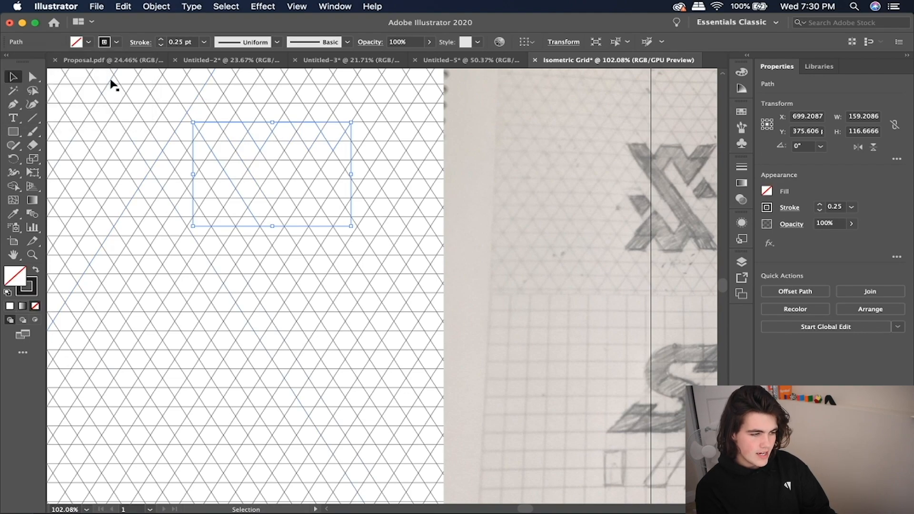
left_click(118, 42)
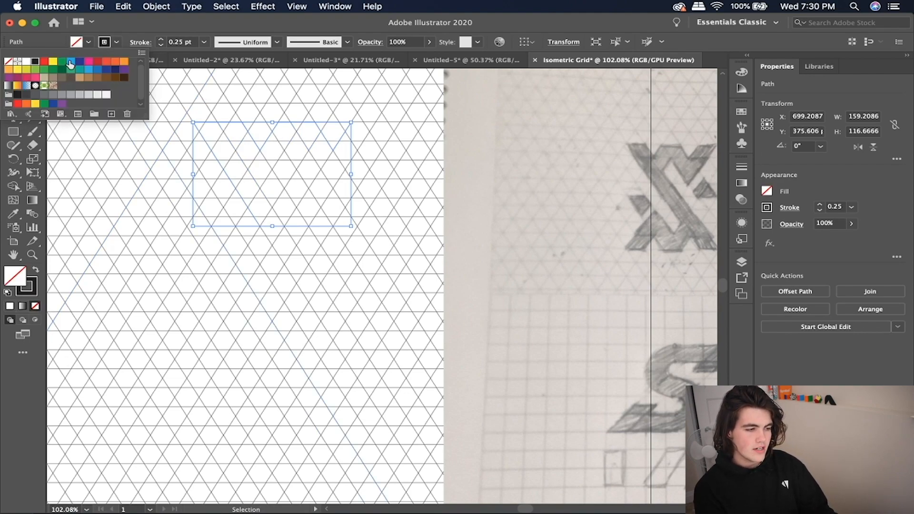
left_click(161, 40)
left_click(161, 40)
left_click(161, 40)
left_click(161, 40)
Continue the outline from its right end horizontally to about X 827.8 pt, Y 317.3 pt and diagonally down to X 760.4 pt, Y 433.9 pt
left_click(13, 104)
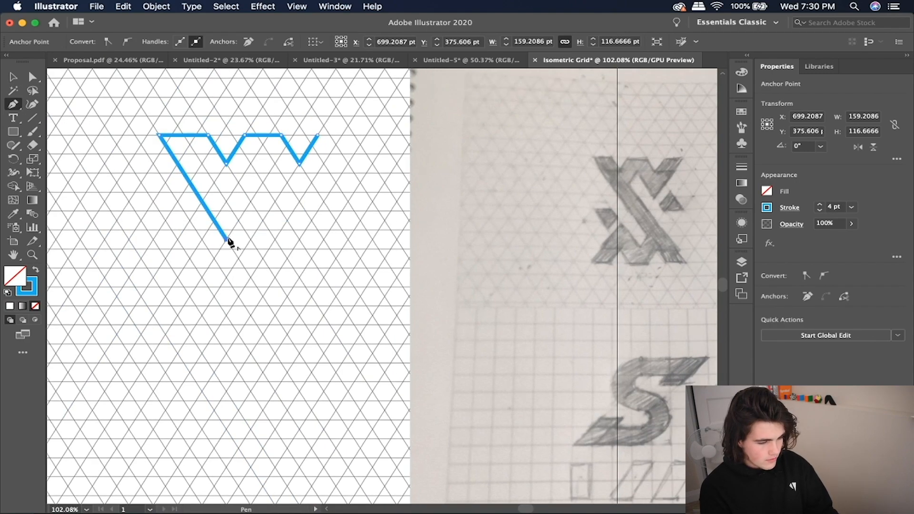
left_click(226, 239)
left_click(337, 129, "super")
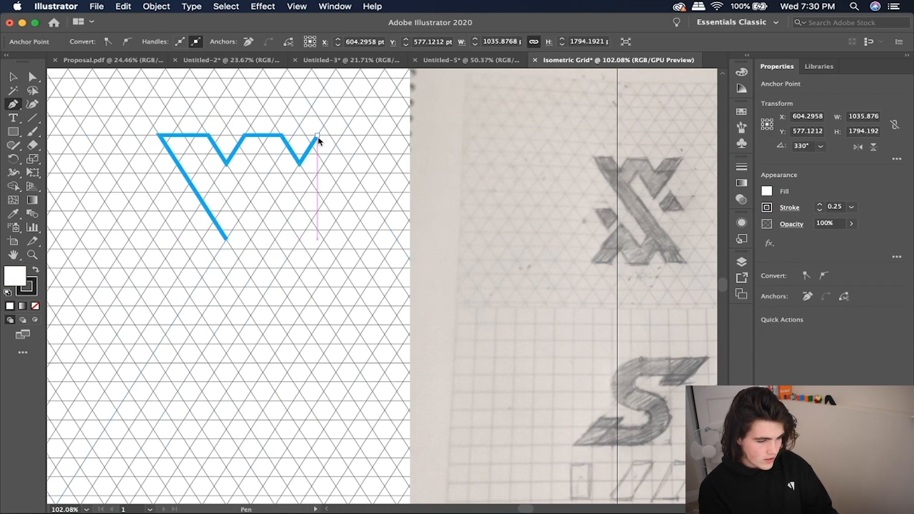
left_click(318, 136)
left_click(366, 136)
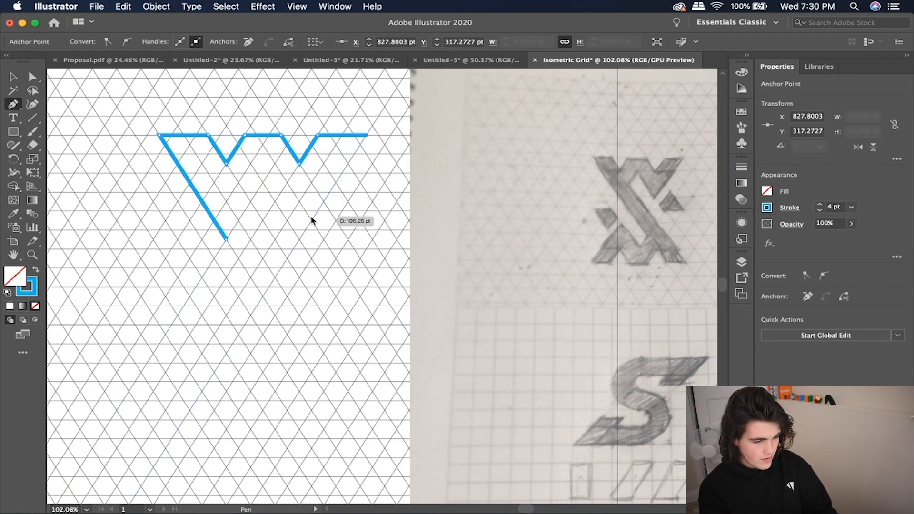
left_click(299, 240)
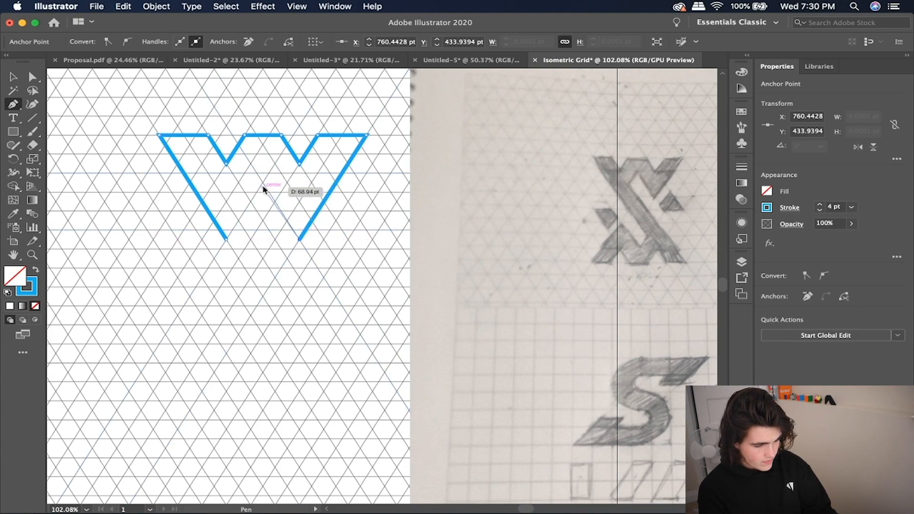
Trace the inner notch through about X 723.7, Y 370.3 pt and X 711.5, Y 391.5 pt, down to X 742.1, Y 444.5 pt
left_click(263, 183)
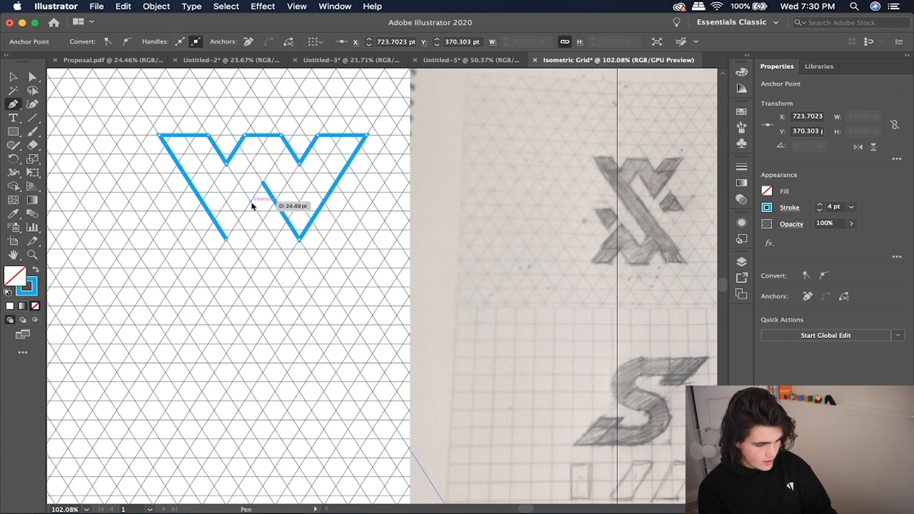
left_click(250, 202)
scroll(257, 210, "up", 2)
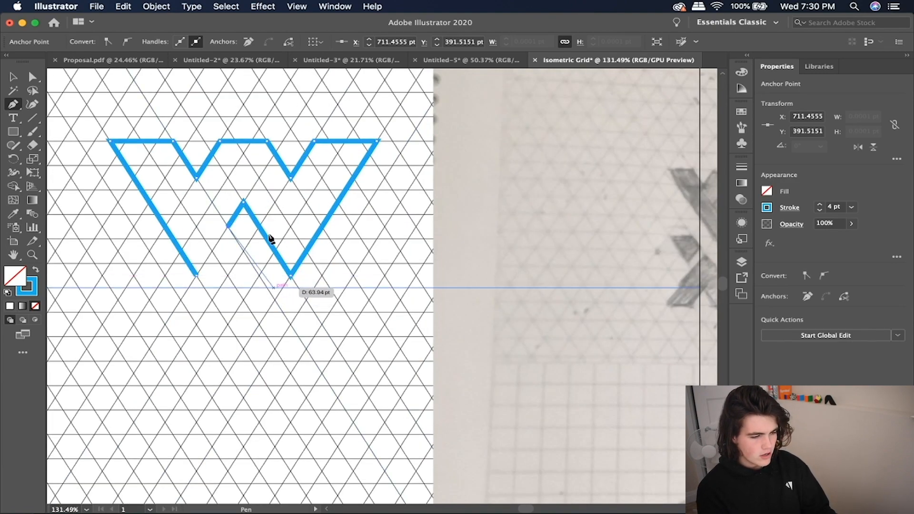
left_click(261, 277)
key("super")
mouse_move(261, 276)
left_mouse_down()
mouse_move(271, 295)
mouse_move(268, 289)
left_mouse_up()
left_click(300, 109, "shift")
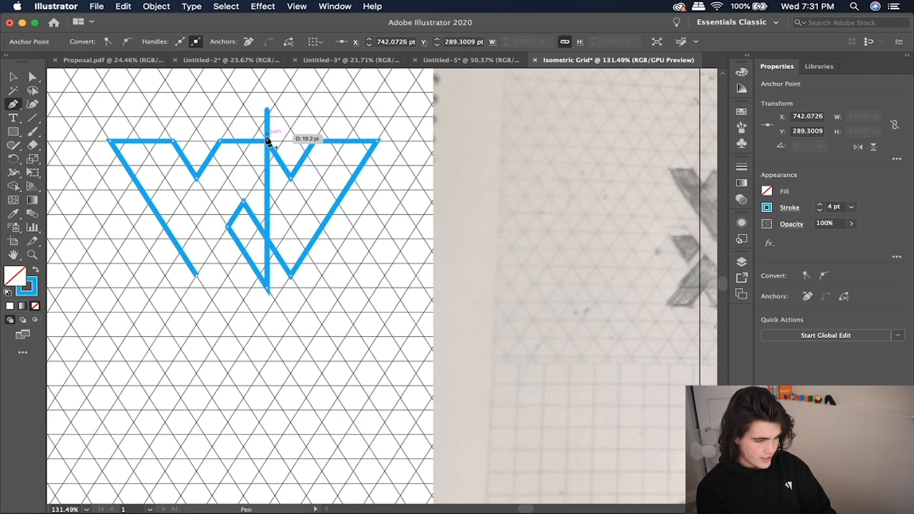
scroll(266, 137, "up", 5)
scroll(268, 139, "up", 8)
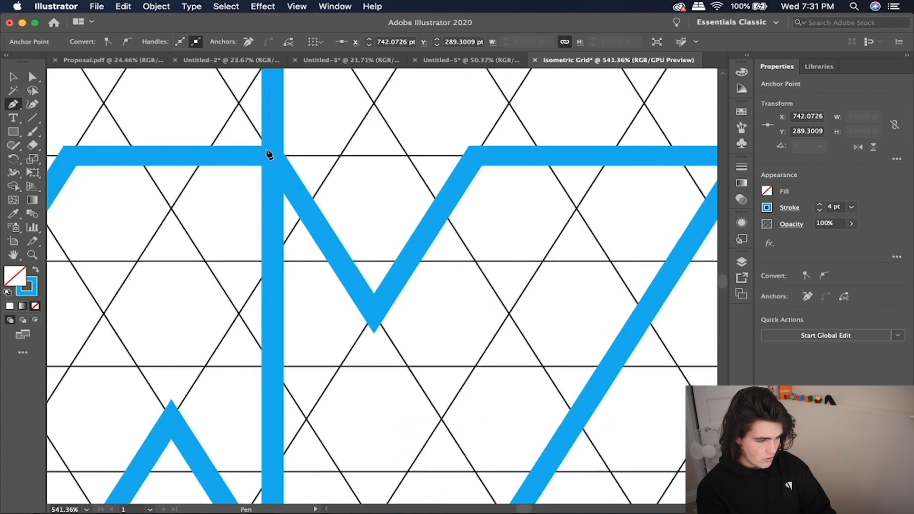
scroll(288, 175, "down", 12)
scroll(288, 176, "down", 4)
key("super+z")
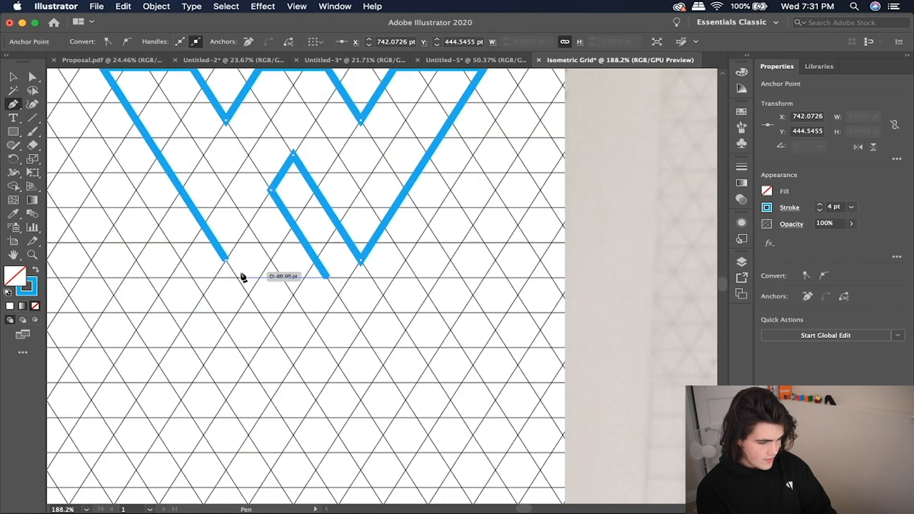
Run the base edge horizontally to about X 693.1 pt, Y 444.5 pt and close the outline at the left diagonal's lower end
left_click(237, 279)
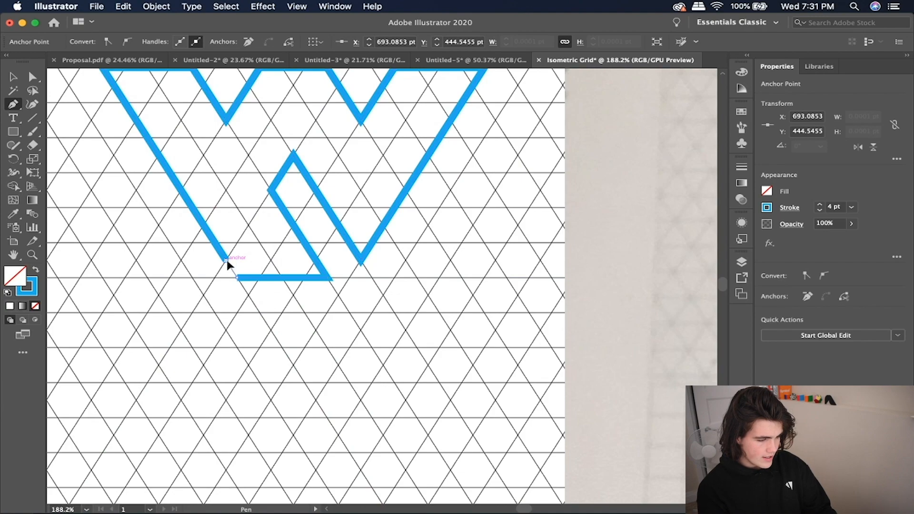
left_click(226, 261)
scroll(230, 261, "down", 5)
key("v")
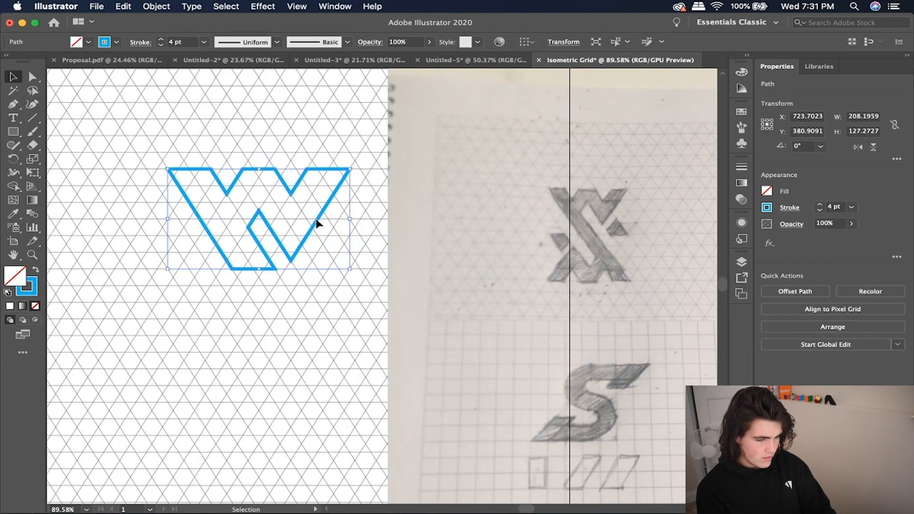
Duplicate the closed outline, rotate the copy 180° and align it directly below the original on the grid
key("a")
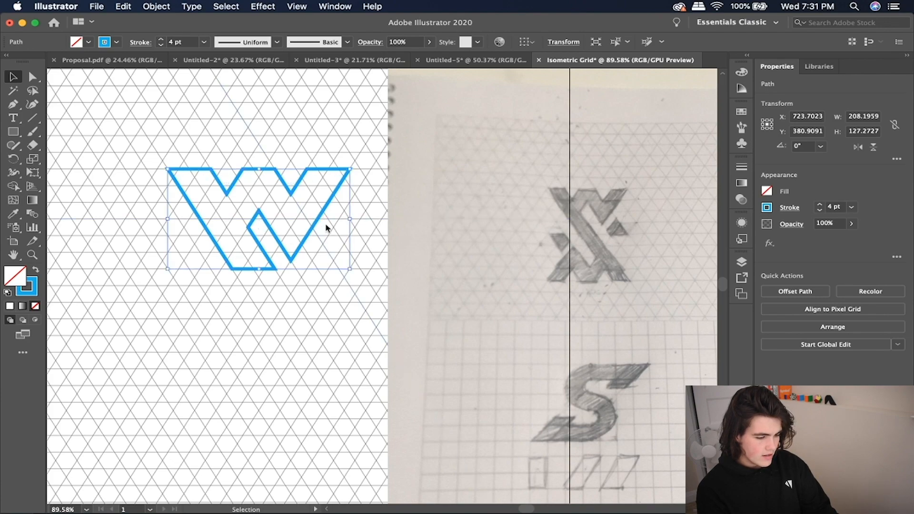
left_click_drag(350, 170, 286, 334)
left_click_drag(389, 272, 264, 320)
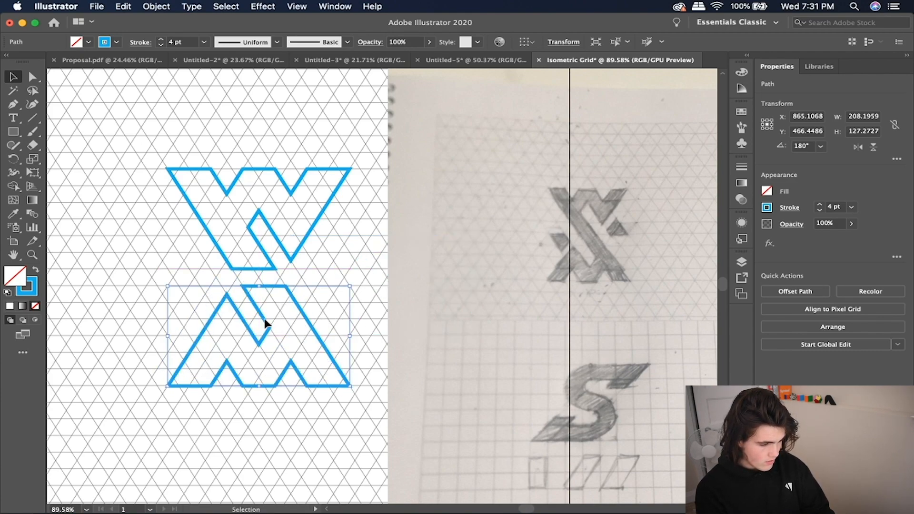
left_click(310, 238, "shift")
left_click(265, 293)
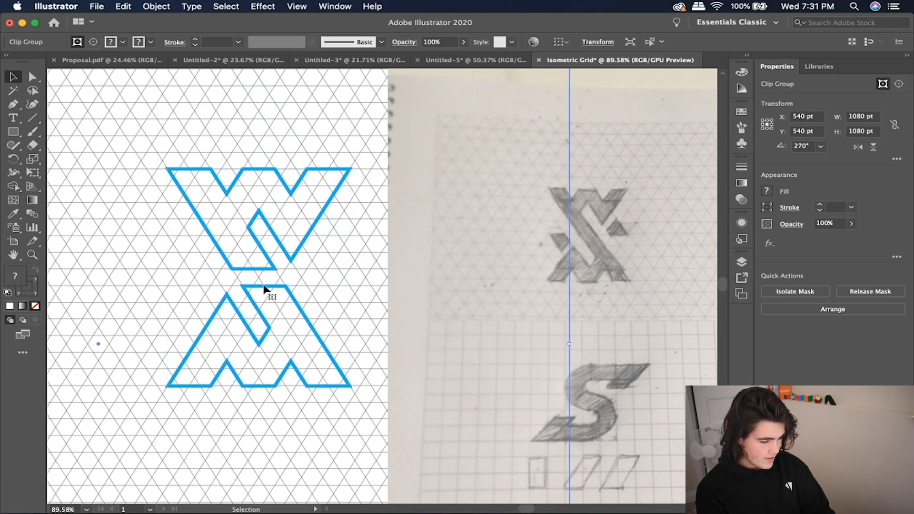
scroll(265, 289, "up", 2)
left_click(25, 79)
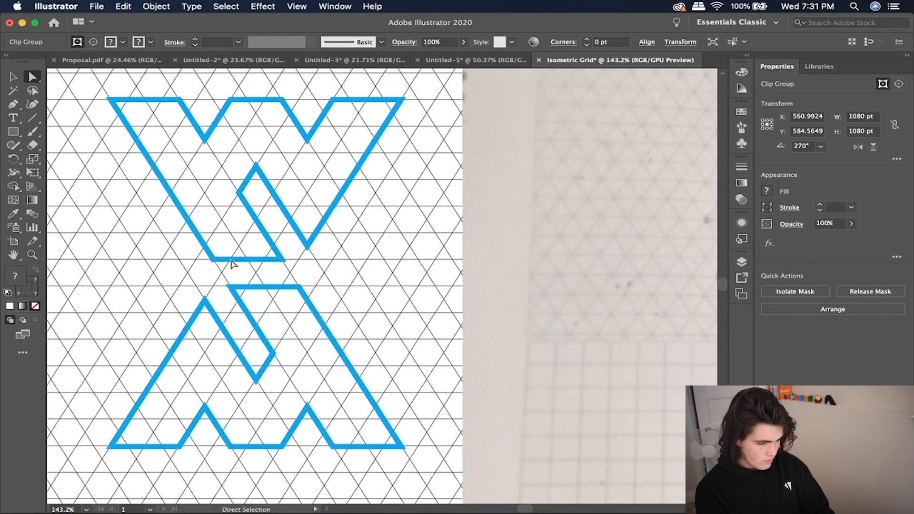
key("super+shift+a")
scroll(229, 259, "up", 3)
left_click(169, 258)
scroll(169, 258, "down", 4)
Lock the clipped isometric grid group in Layer 1
left_click(15, 73)
left_click(745, 278)
left_click(742, 262)
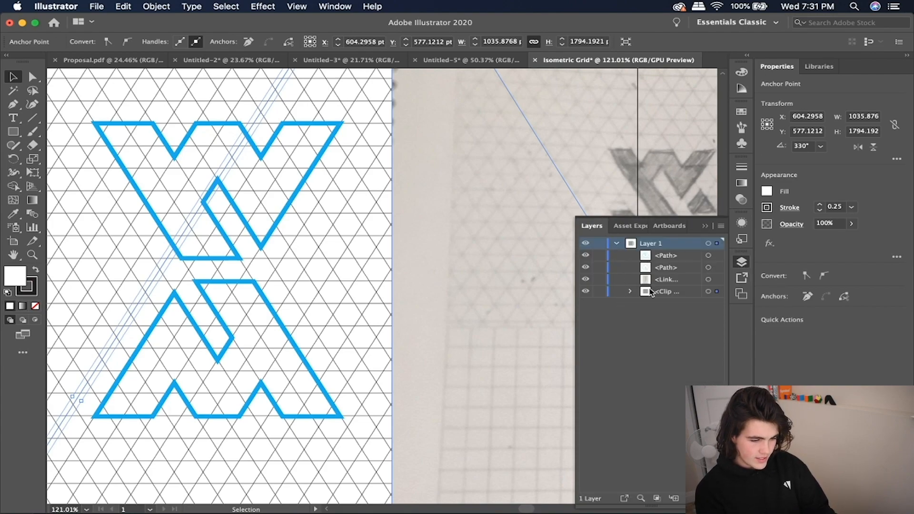
left_click(373, 247)
left_click(364, 235)
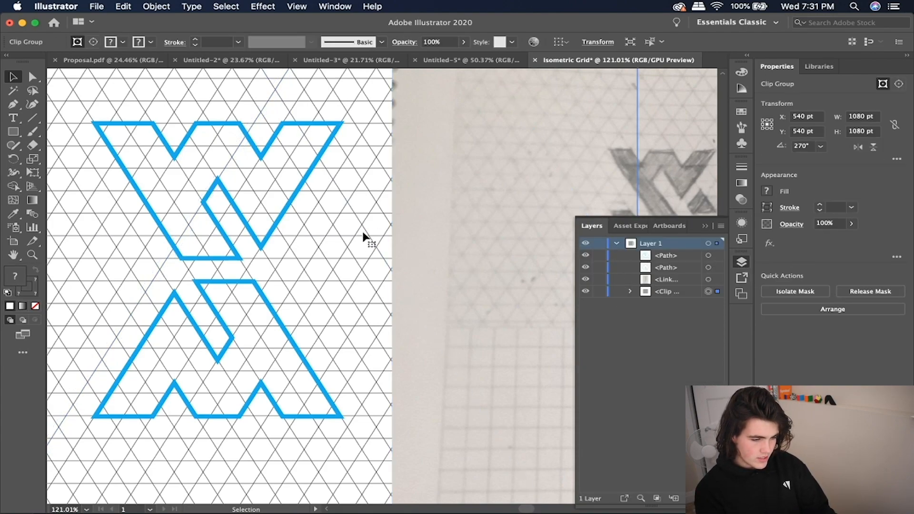
left_click(600, 292)
Move the lower outline's top-left anchor to about X 682.9, Y 426.8 pt and its top-right anchor to X 711.5, Y 391.5 pt
left_click(264, 245)
scroll(264, 245, "up", 4)
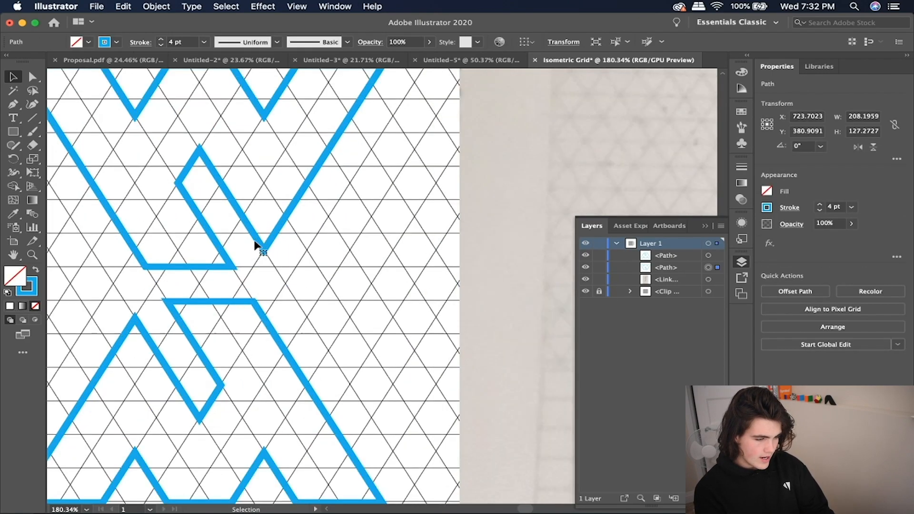
scroll(283, 266, "down", 4)
left_click(287, 276)
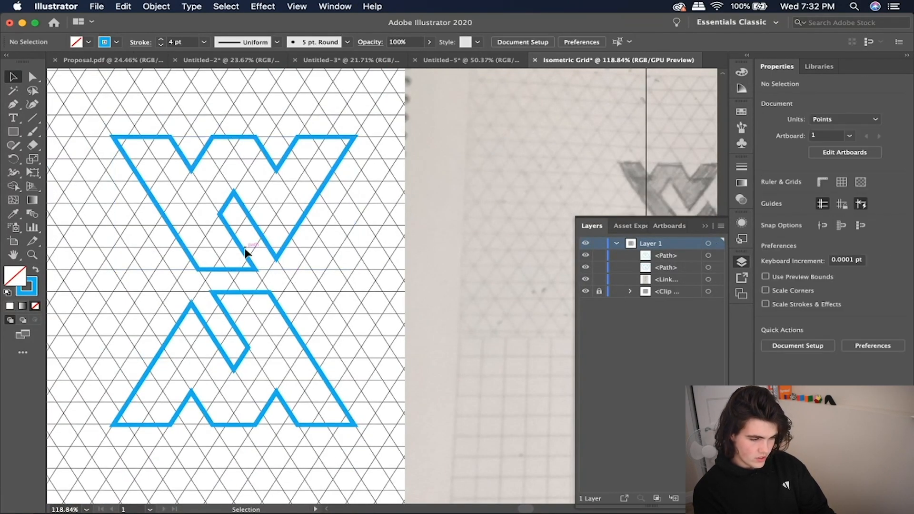
scroll(244, 250, "up", 3)
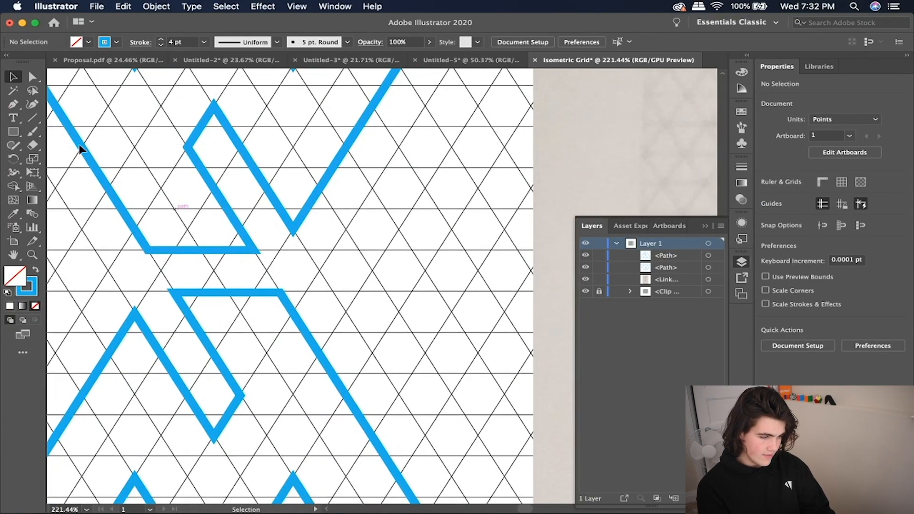
key("a")
left_click_drag(171, 291, 131, 219)
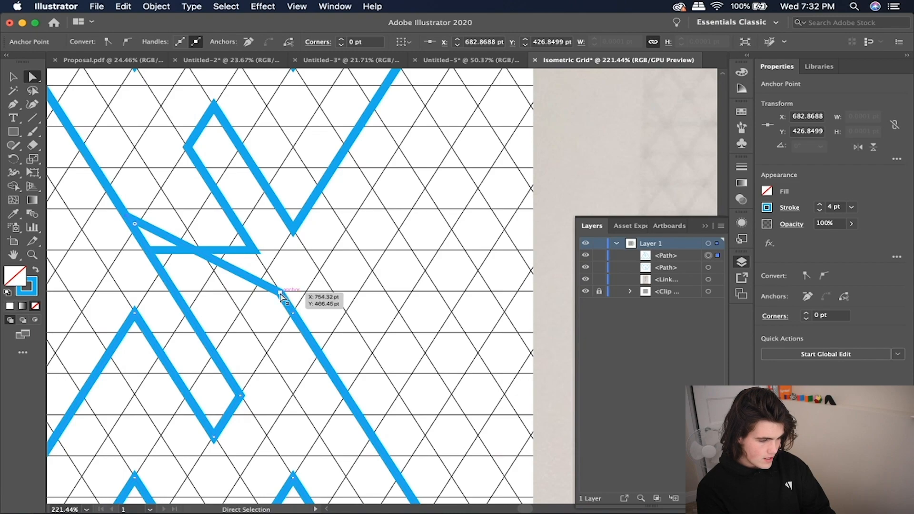
left_click_drag(281, 295, 193, 153)
scroll(193, 154, "down", 3)
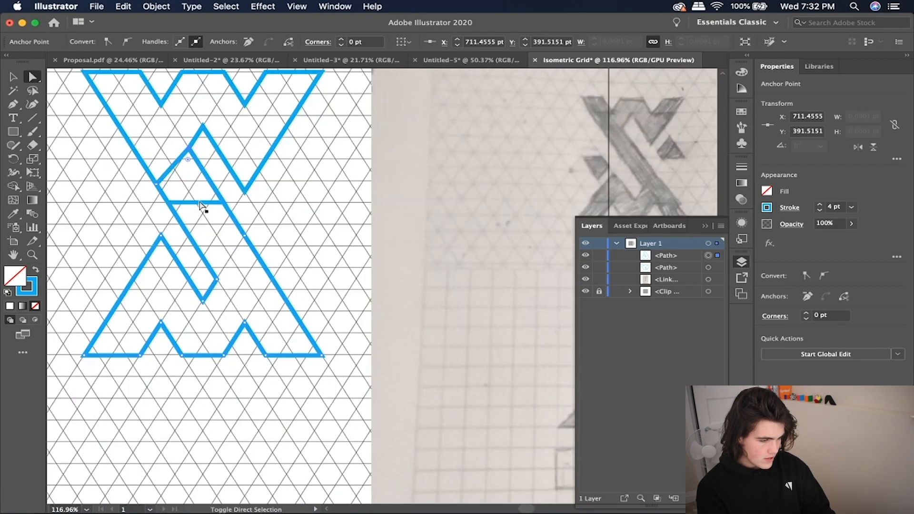
Select both outlines, merge their overlapping central areas with Shape Builder and deselect the X shape
left_click(191, 205, "shift")
key("shift+m")
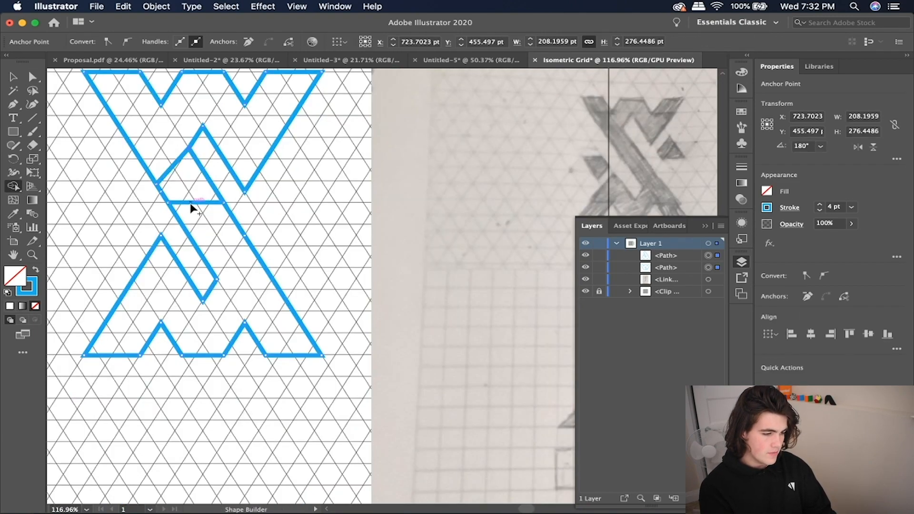
scroll(167, 139, "down", 3)
key("super+shift+a")
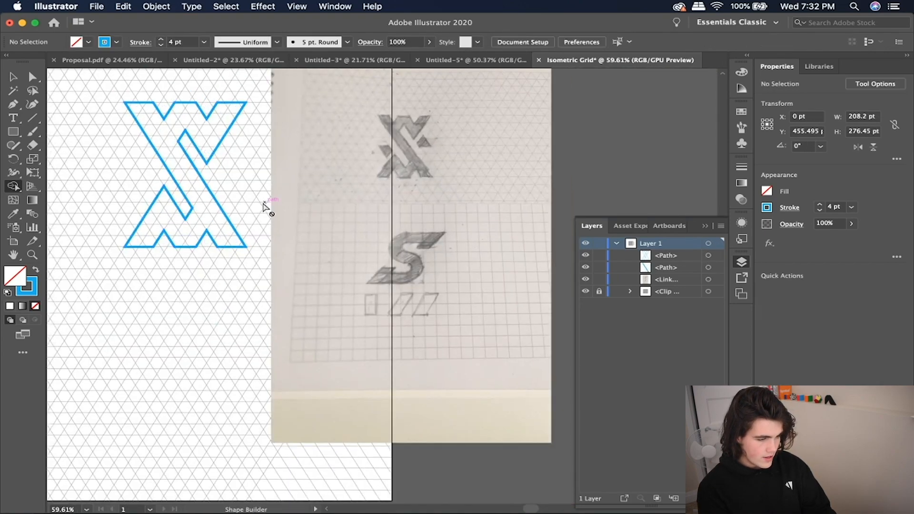
Start a new Pen path for the left side piece at the left end of the X's bottom middle flat segment
scroll(265, 202, "up", 2)
left_click(14, 78)
scroll(361, 192, "up", 1)
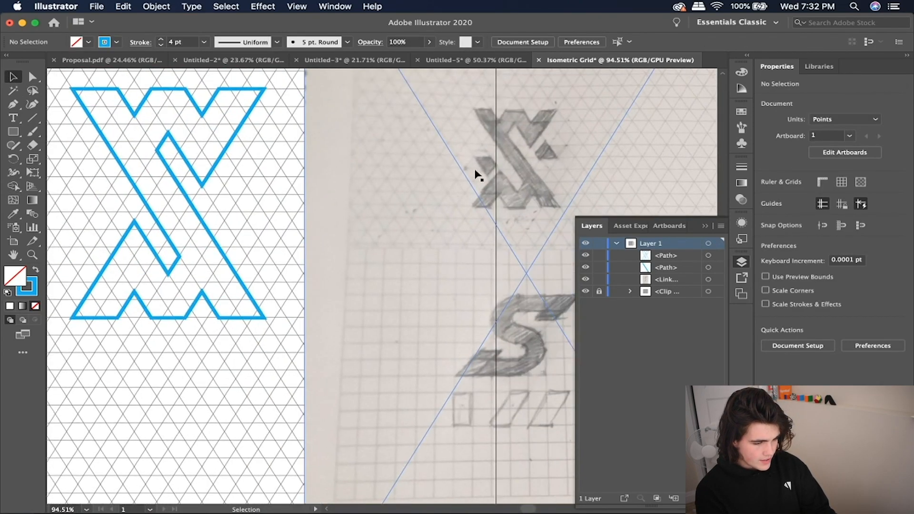
scroll(302, 306, "left", 4)
scroll(303, 306, "up", 3)
left_click(13, 118)
left_click(13, 104)
scroll(251, 310, "down", 1)
left_click(251, 309)
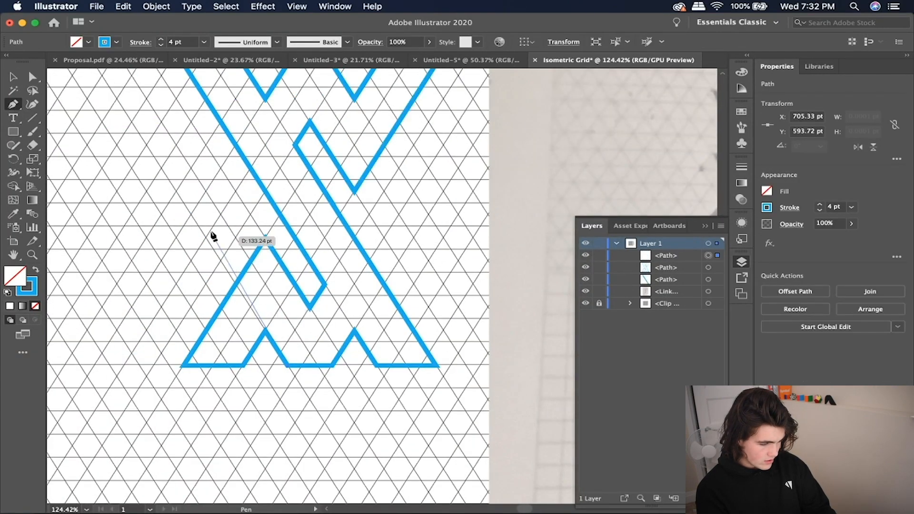
left_click(193, 216)
scroll(224, 222, "down", 3)
scroll(227, 219, "up", 3)
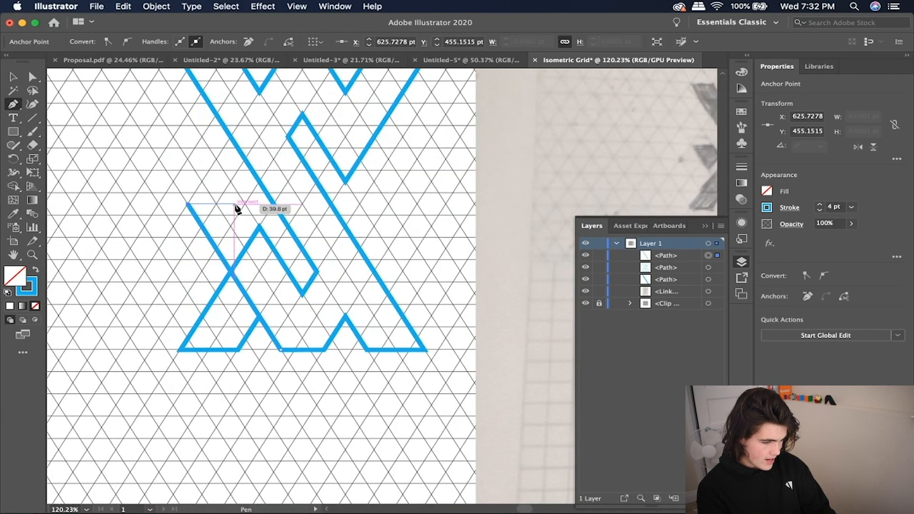
scroll(244, 205, "down", 1)
left_click(244, 205)
key("super+z")
key("super+z")
key("super+z")
key("shift+super+z")
Draw the left side piece's path from its top-left corner through the top edge and right corner to the outer edge of the X's lower leg
left_click(182, 193)
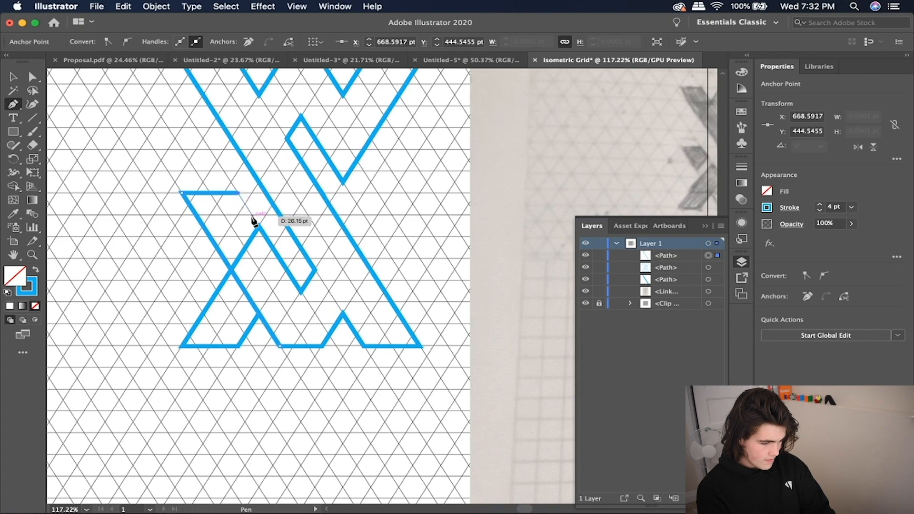
left_click(253, 215)
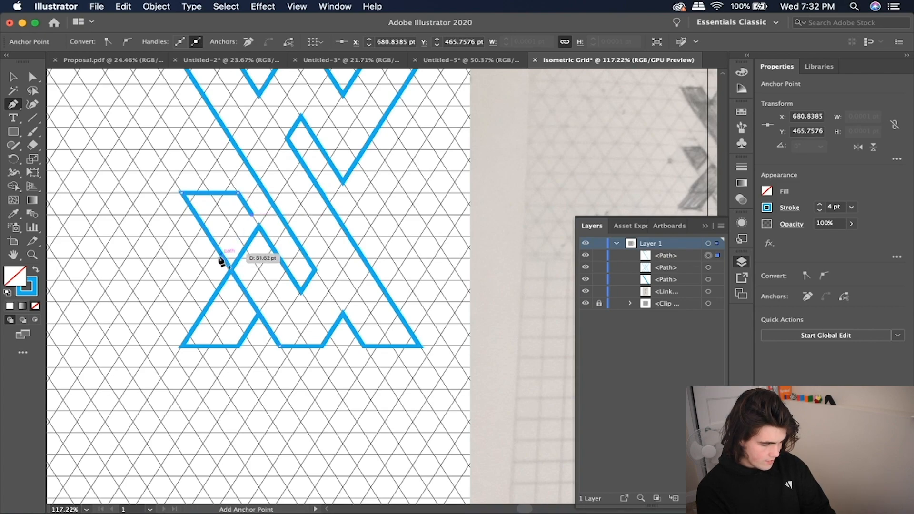
left_click(210, 281)
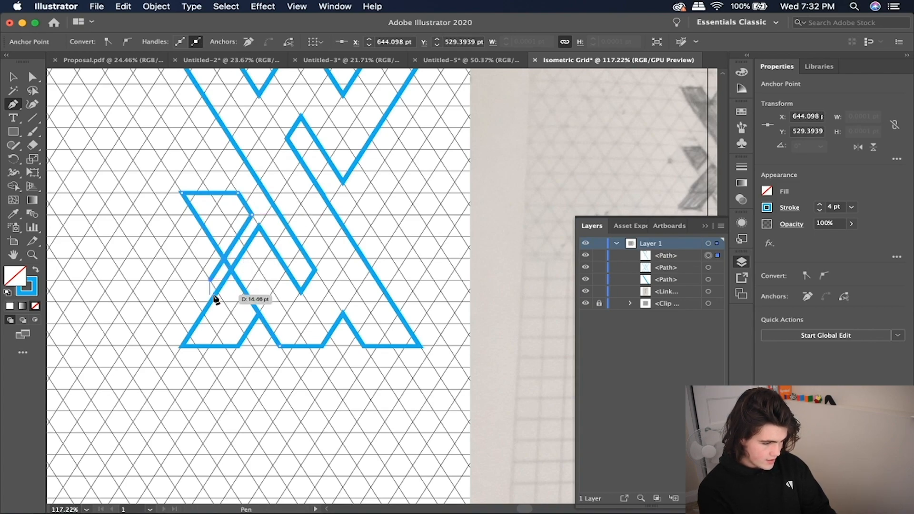
Trim the overlapping line ends off the left piece with Shape Builder, leaving a separate four-sided shape
key("shift+m")
left_click_drag(256, 280, 224, 275)
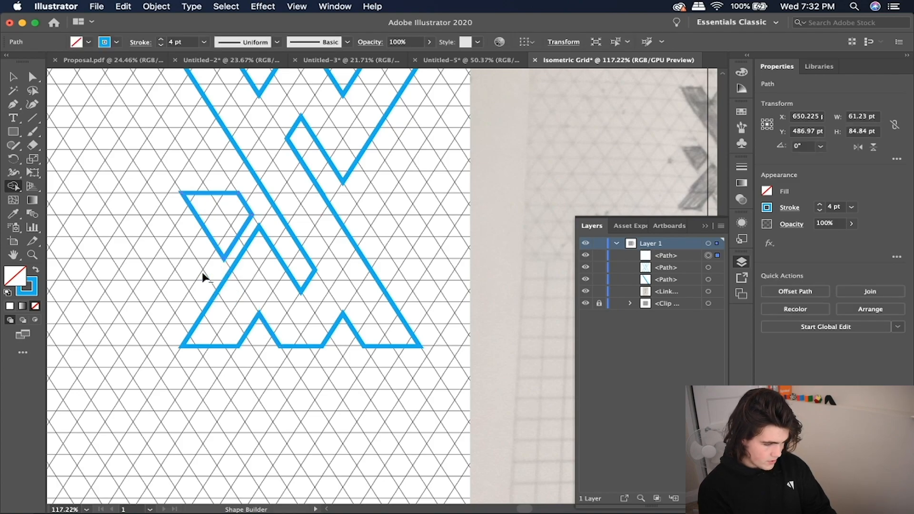
scroll(200, 248, "down", 5)
scroll(199, 241, "up", 3)
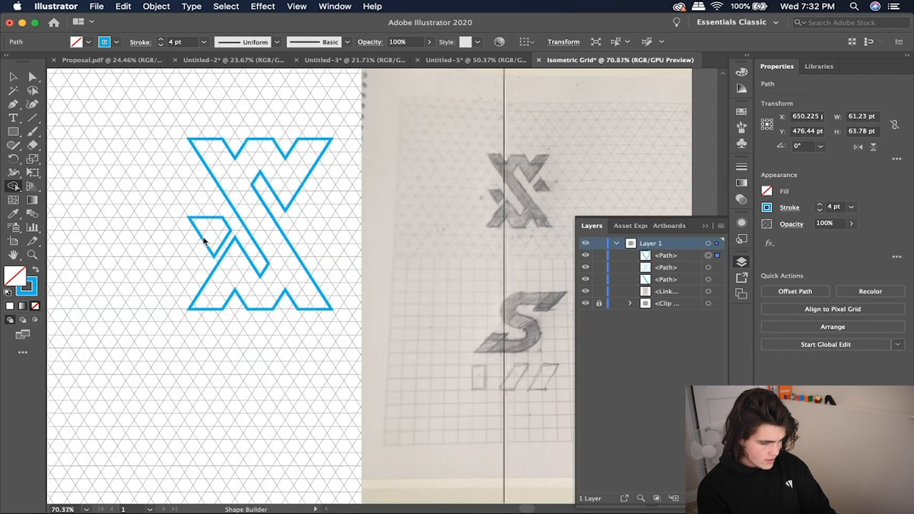
scroll(204, 241, "up", 2)
Move the left piece's right and bottom anchors up and inward along the grid, placing the right one at X 674.715, Y 455.1515 pt
key("a")
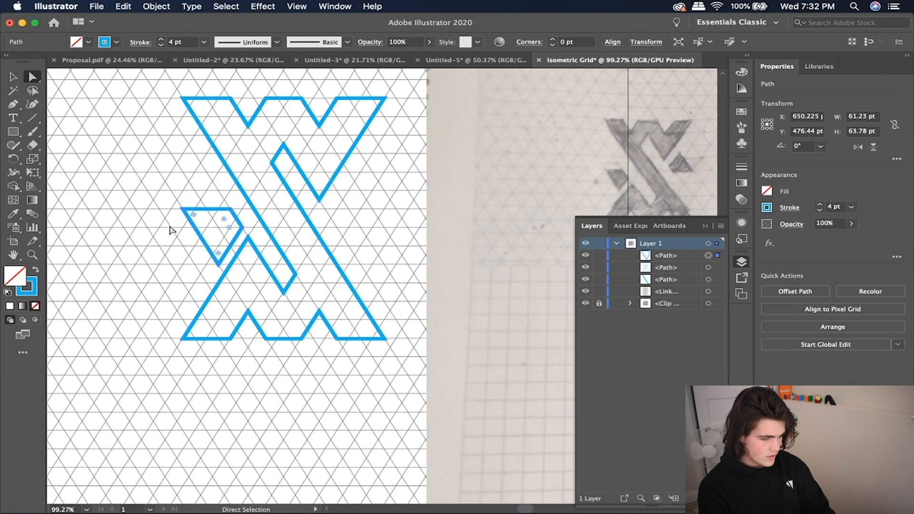
scroll(268, 323, "up", 3)
left_click_drag(185, 231, 168, 205)
left_click_drag(223, 153, 211, 135)
scroll(215, 138, "up", 10)
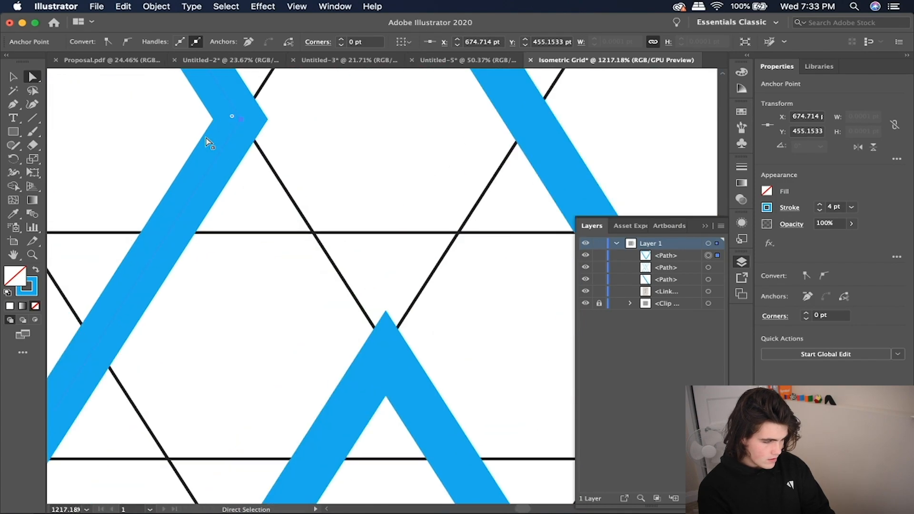
left_click(263, 165)
scroll(239, 179, "up", 4)
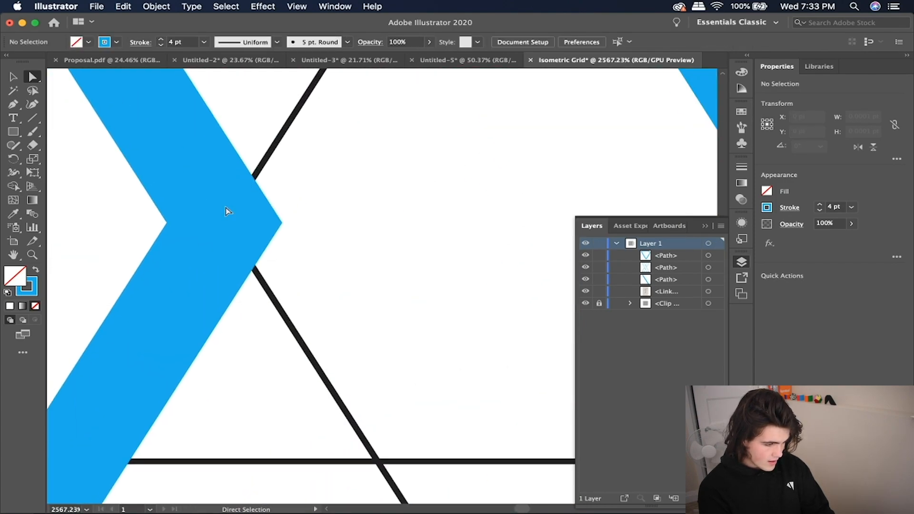
mouse_move(224, 225)
left_mouse_down()
mouse_move(159, 227)
mouse_move(232, 228)
mouse_move(224, 222)
left_mouse_up()
scroll(224, 222, "down", 15)
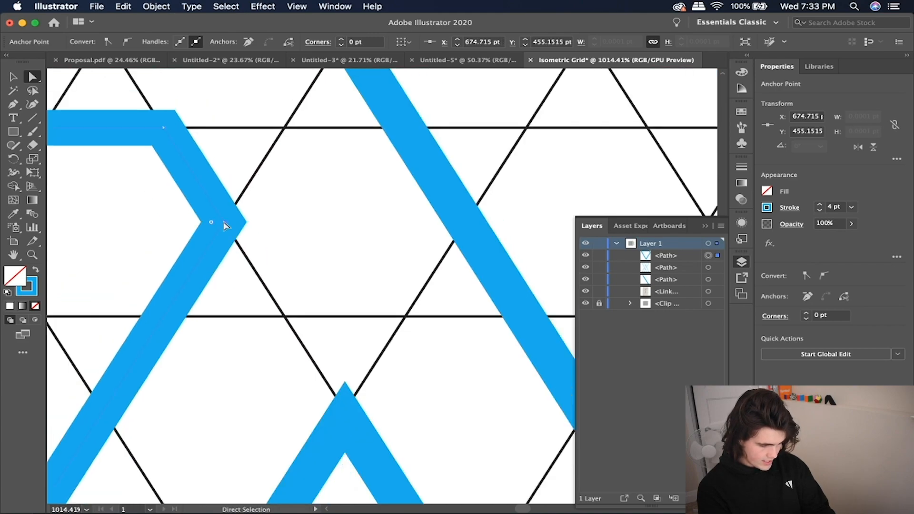
left_click(224, 79)
scroll(235, 202, "up", 1)
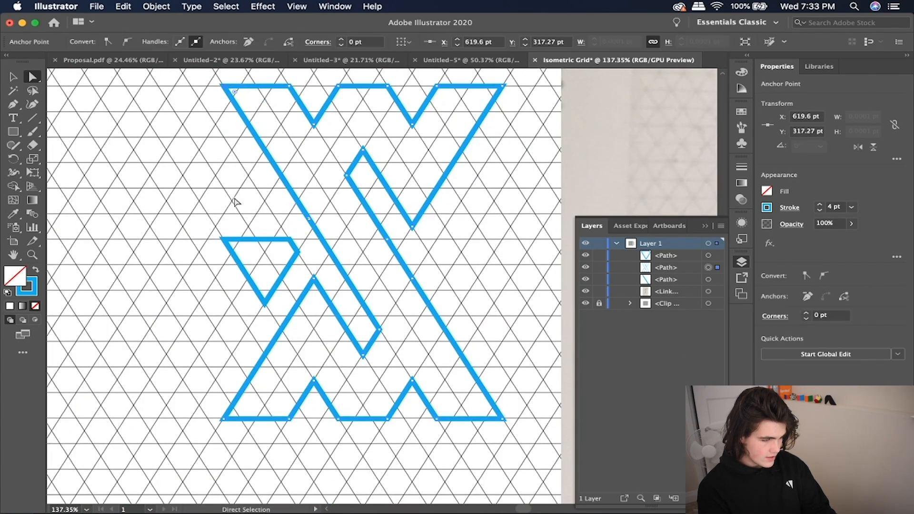
Select the left side piece and paste a copy of it
key("v")
left_click(181, 228)
scroll(199, 264, "down", 4)
left_click(258, 256)
scroll(294, 276, "up", 2)
scroll(294, 277, "up", 2)
key("super+v")
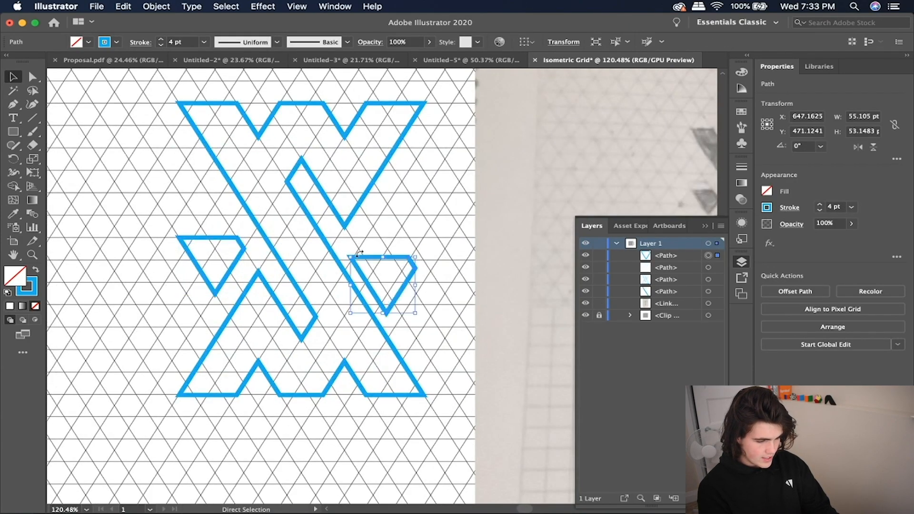
Rotate the copied piece 180° and move it beside the X's upper-right arm, to about X 776.1, Y 419.8 pt
left_click_drag(422, 253, 254, 360)
left_click_drag(367, 283, 375, 226)
scroll(375, 226, "up", 5)
scroll(374, 226, "down", 2)
scroll(374, 226, "right", 2)
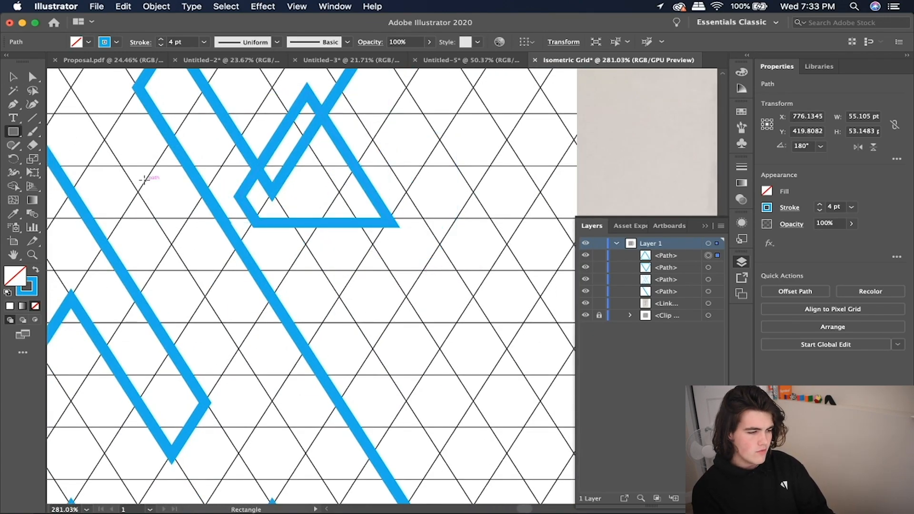
Draw a guide rectangle about 50.6 by 53.9 pt at the X's right edge and snap the rotated piece to its lower-right corner
left_click_drag(456, 269, 318, 137)
key("v")
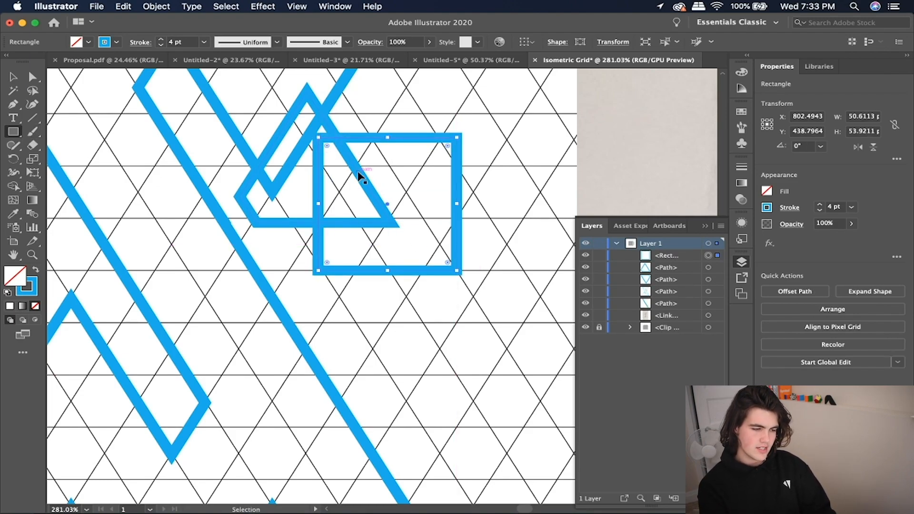
left_click_drag(361, 176, 427, 226)
left_click(464, 193)
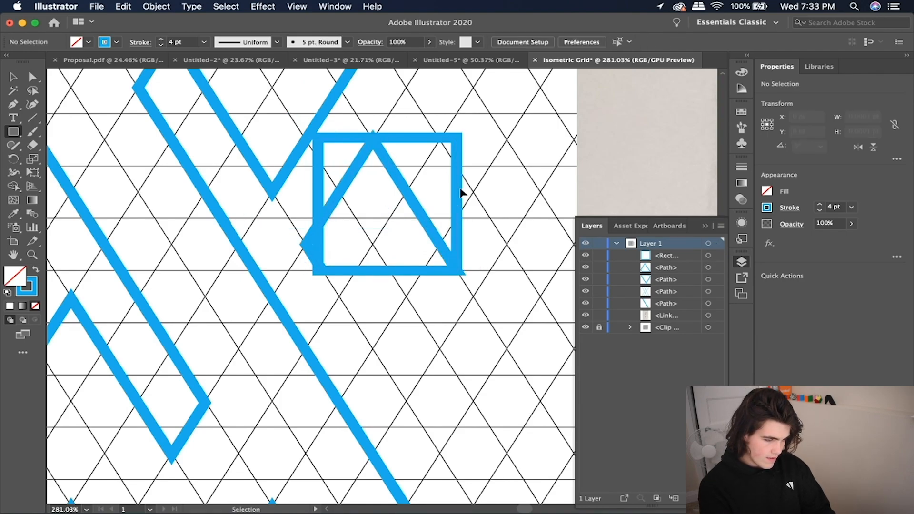
Delete the guide rectangle around the right side piece
left_click(461, 193)
key("Delete")
scroll(460, 183, "down", 6)
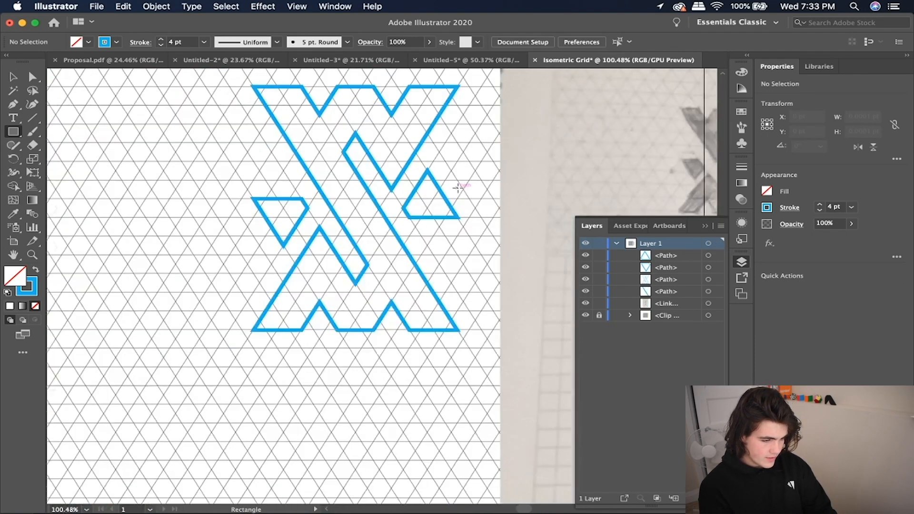
Select all the X logo's shapes, swap their fill and stroke so they are solid blue, and deselect
left_click(9, 79)
left_click_drag(313, 181, 449, 240)
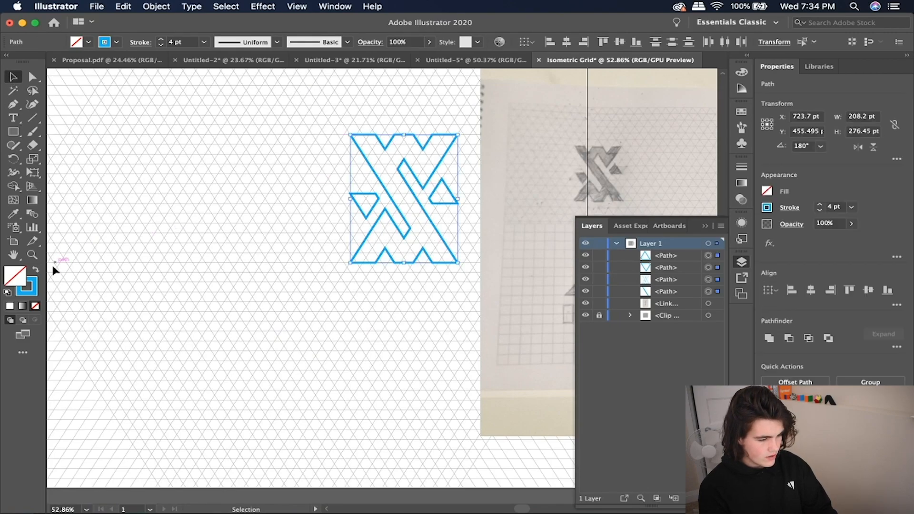
left_click(35, 270)
left_click(132, 261)
scroll(131, 260, "down", 3)
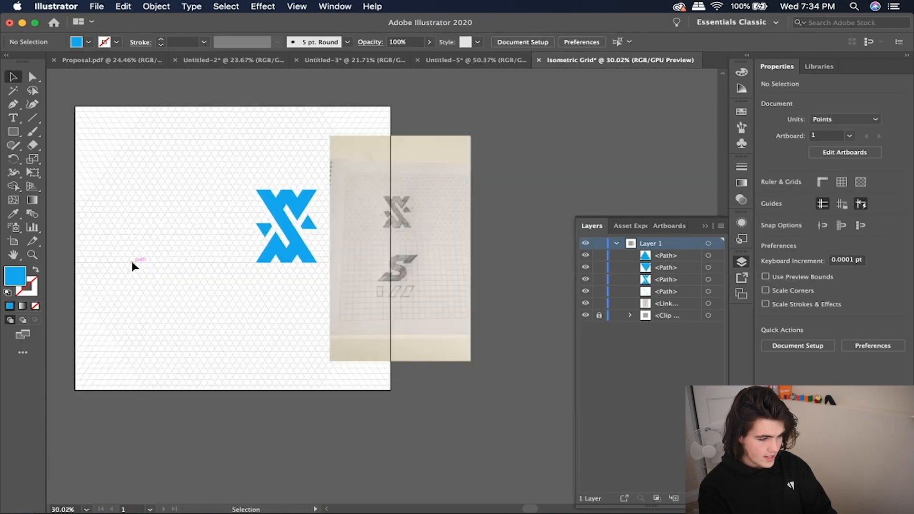
Examine the filled X logo up close and at artboard size against the pencil sketch
scroll(275, 204, "up", 4)
scroll(275, 204, "up", 4)
scroll(200, 196, "down", 2)
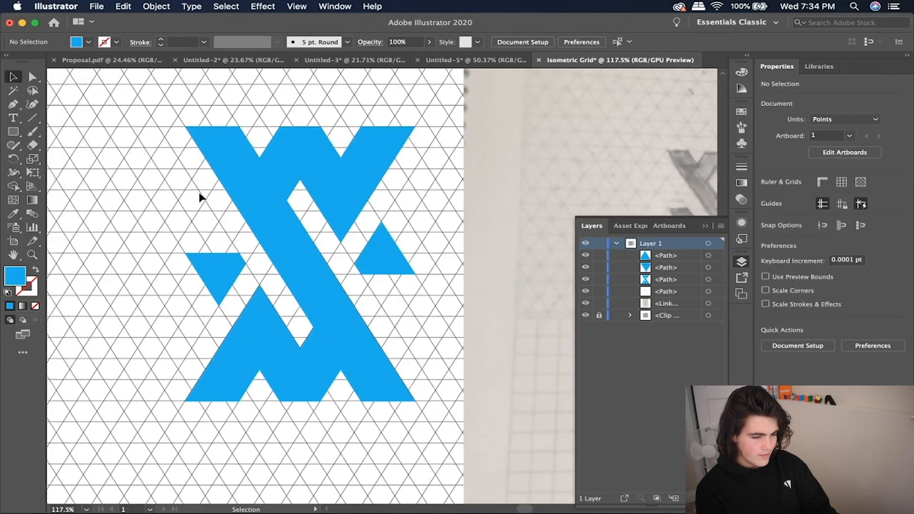
scroll(200, 196, "up", 2)
scroll(200, 196, "down", 4)
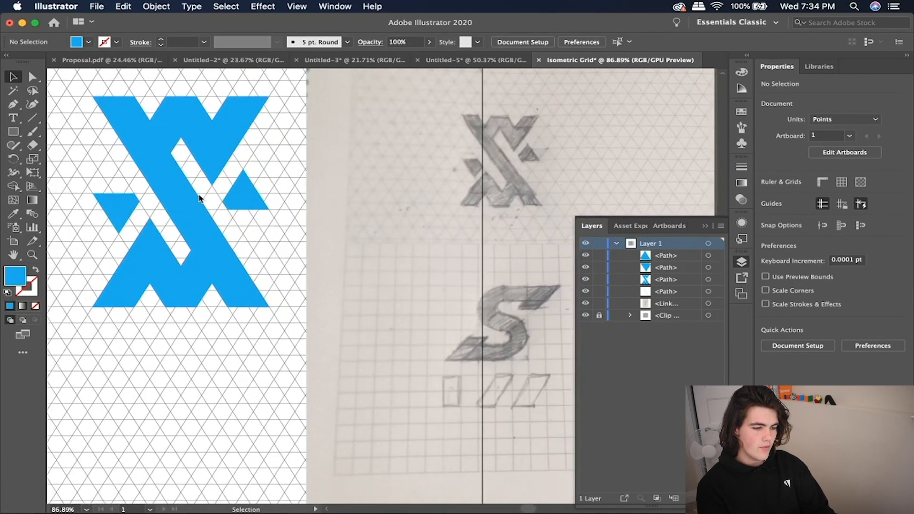
scroll(200, 197, "left", 5)
scroll(200, 198, "down", 1)
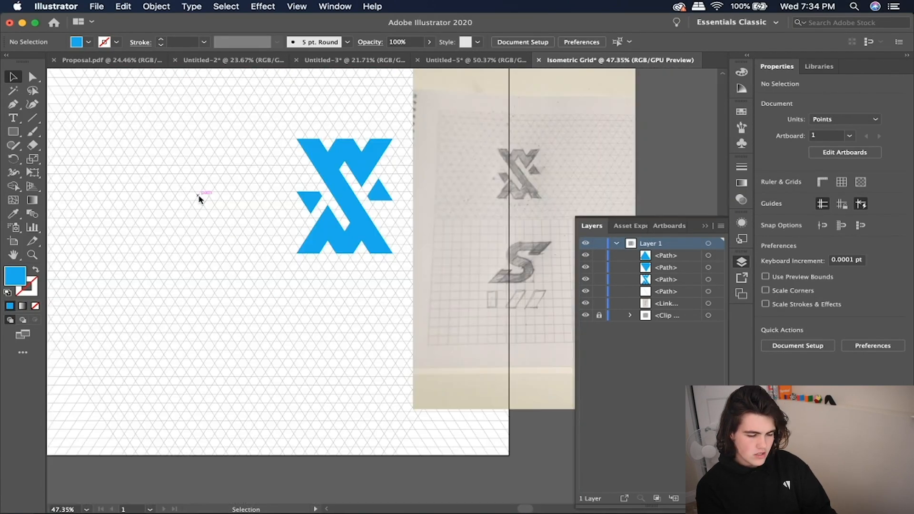
scroll(217, 229, "down", 2)
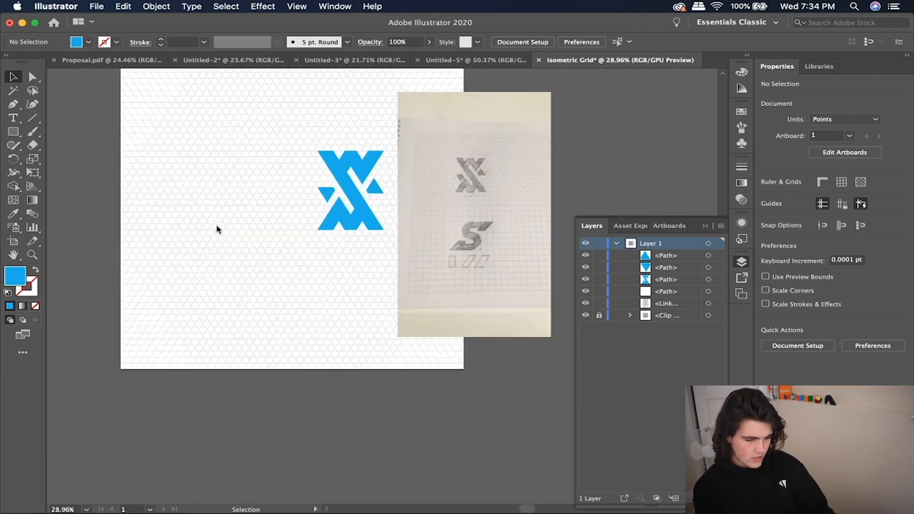
scroll(217, 229, "up", 4)
scroll(217, 229, "down", 2)
scroll(216, 228, "up", 1)
scroll(216, 229, "left", 3)
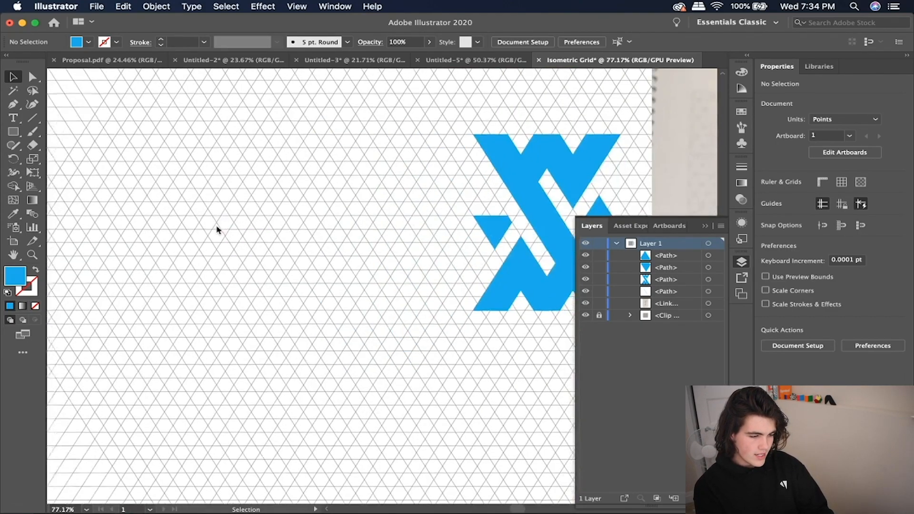